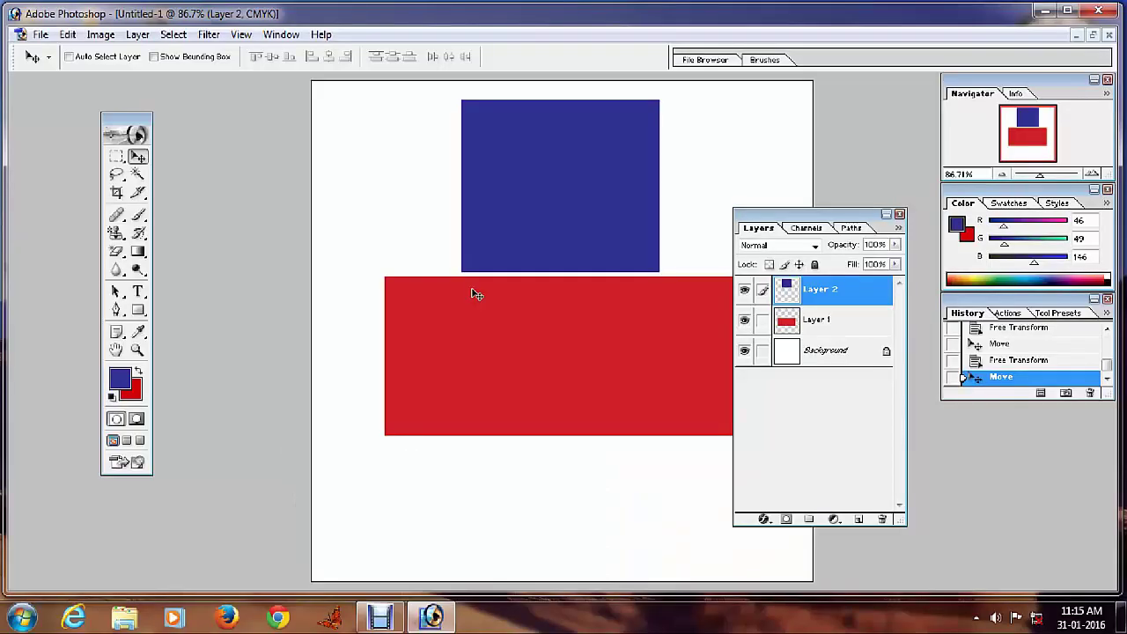
- Move the red rectangle (Layer 1) lower and right, and the blue rectangle (Layer 2) down
right_click(536, 342)
click(550, 350)
drag(550, 351, 540, 373)
right_click(546, 201)
click(546, 201)
drag(573, 207, 575, 221)
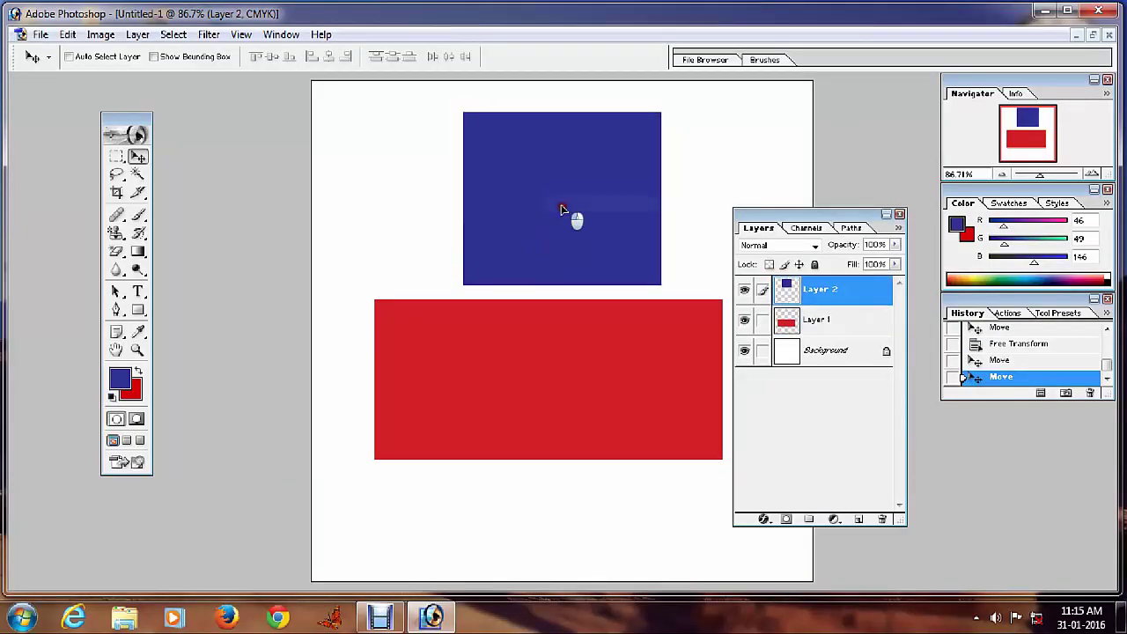
right_click(541, 377)
click(547, 375)
mouse_move(546, 375)
mouse_down()
mouse_move(568, 418)
mouse_move(561, 412)
mouse_up()
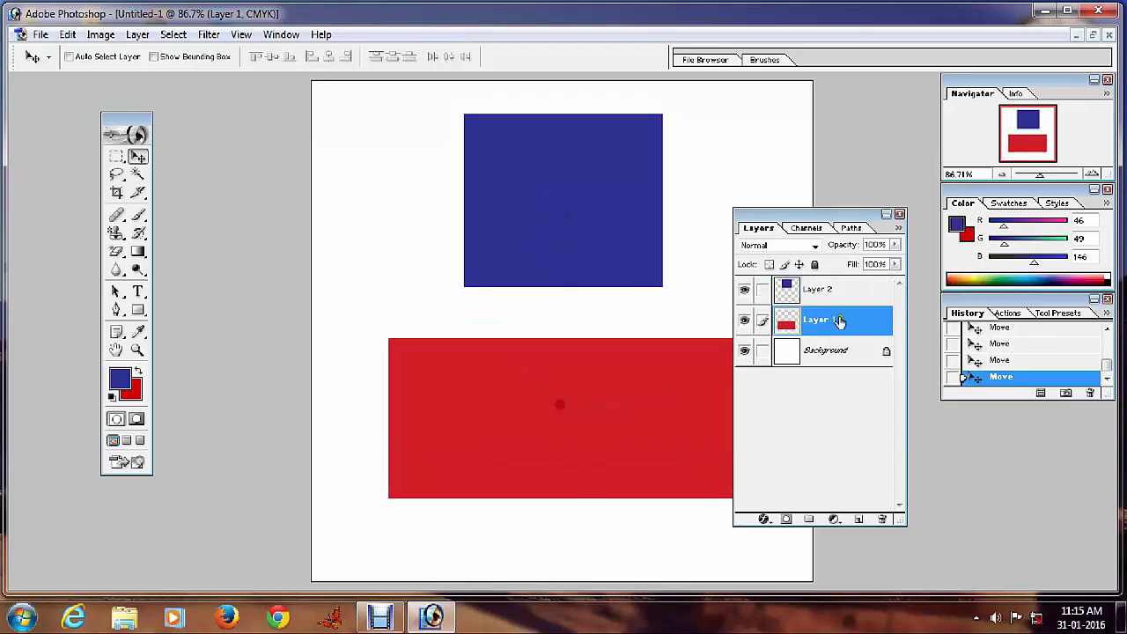
- Close the Layers, History, Color and Navigator palettes and shift the toolbox slightly
click(900, 216)
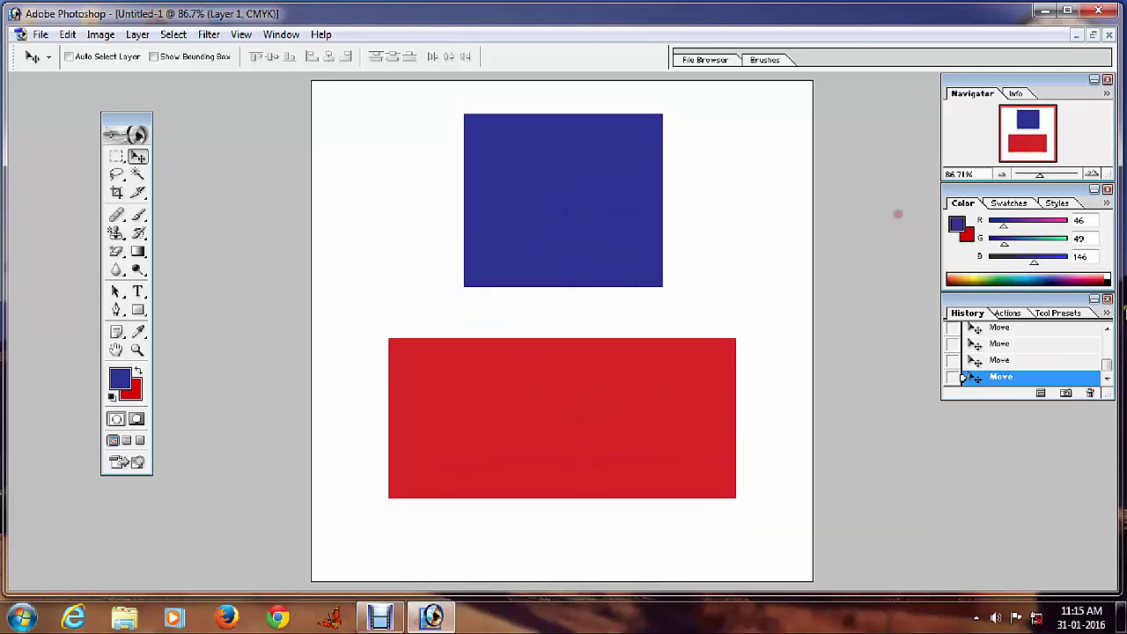
click(1108, 300)
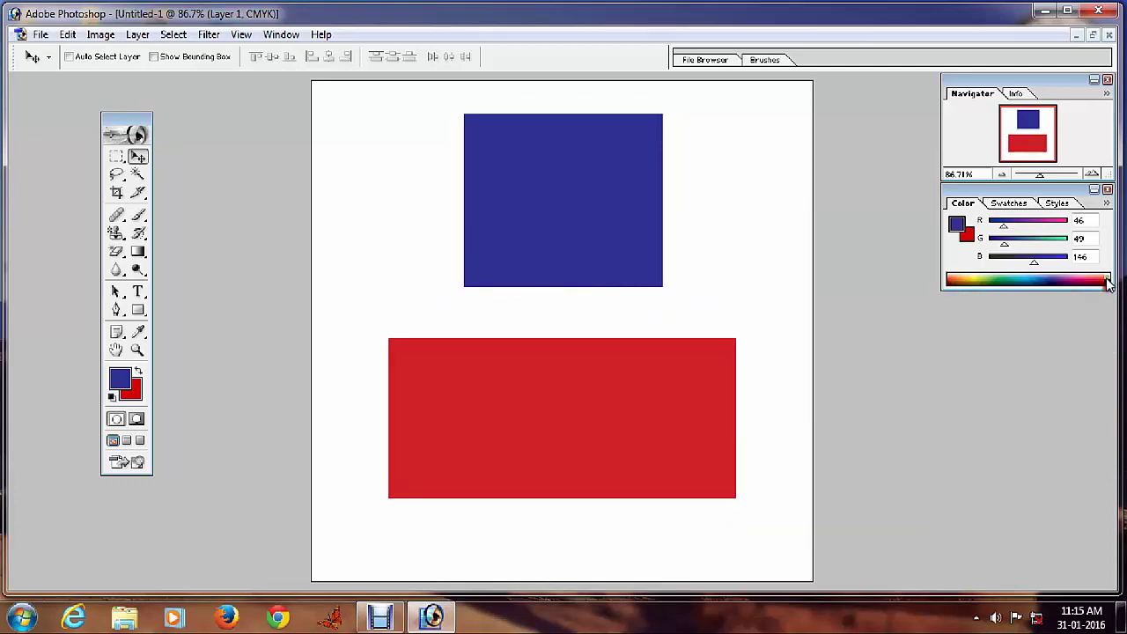
click(1108, 189)
click(1108, 80)
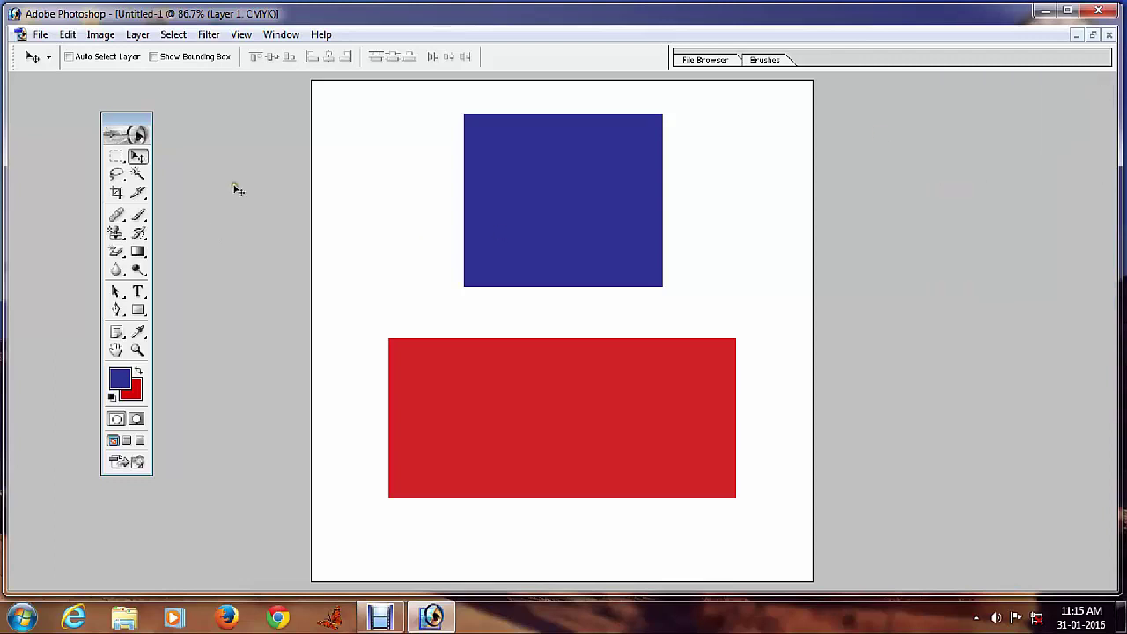
mouse_move(131, 121)
mouse_down()
mouse_move(106, 141)
mouse_move(100, 129)
mouse_up()
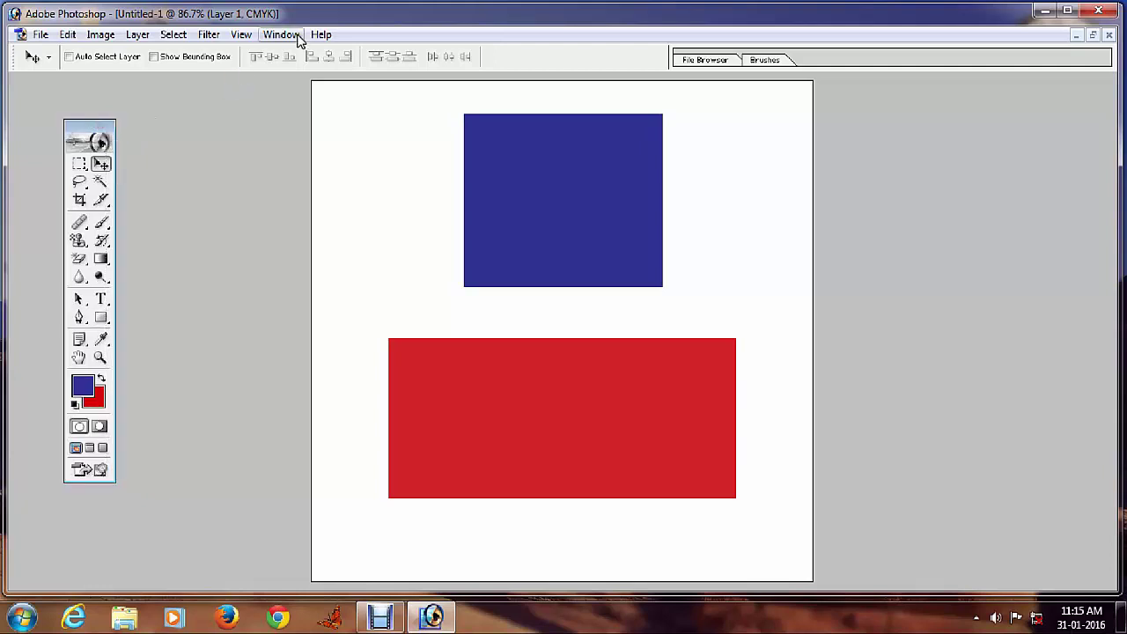
- Show the Layers palette with F7, move it to the upper right, then hide it
key(F7)
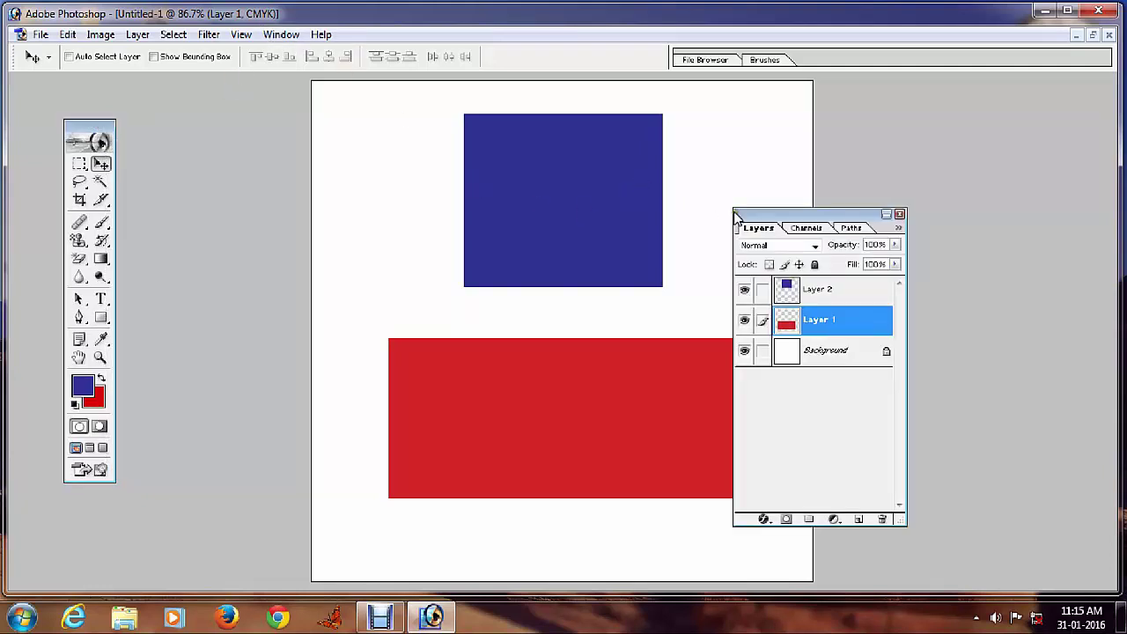
drag(738, 214, 930, 180)
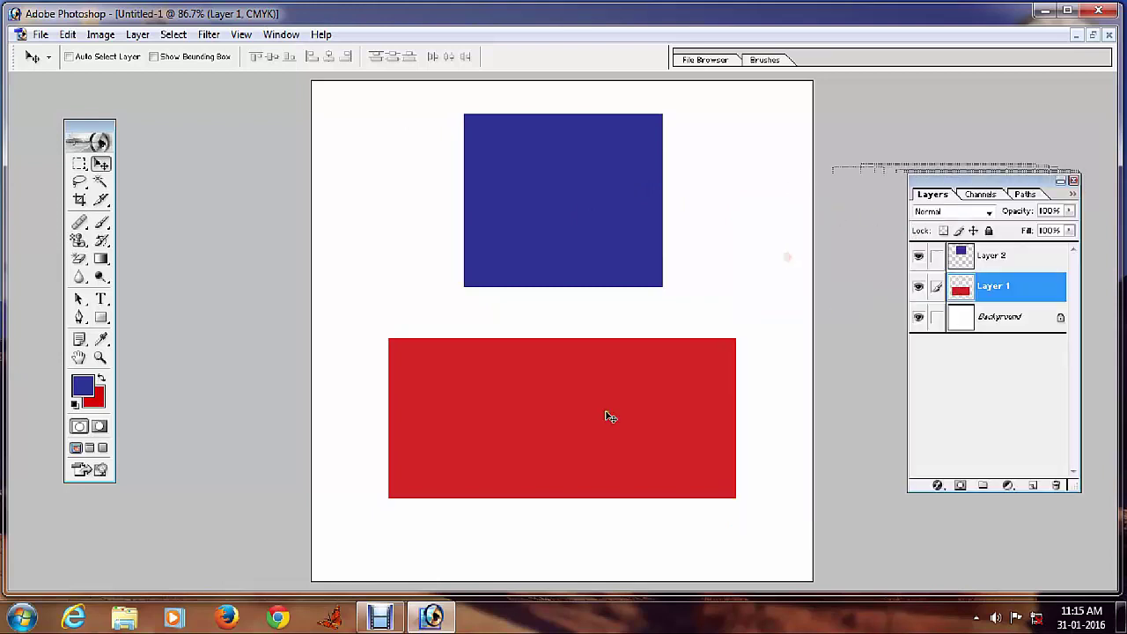
key(F7)
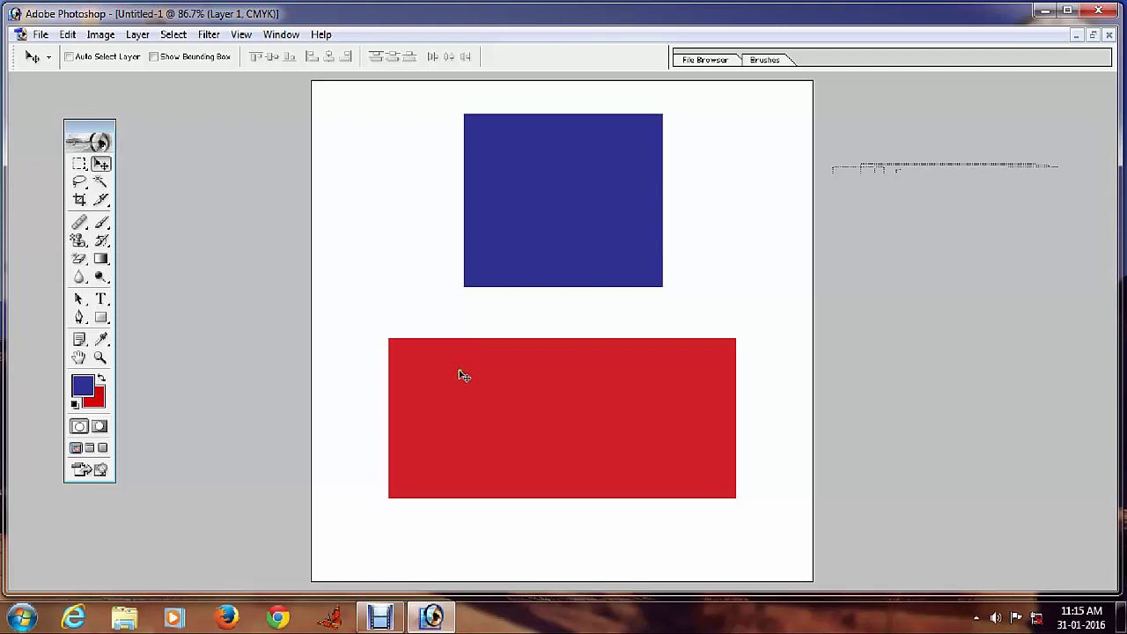
- Nudge the blue square slightly left and move the red rectangle to the canvas's bottom-left corner
right_click(576, 245)
click(598, 254)
drag(598, 255, 587, 259)
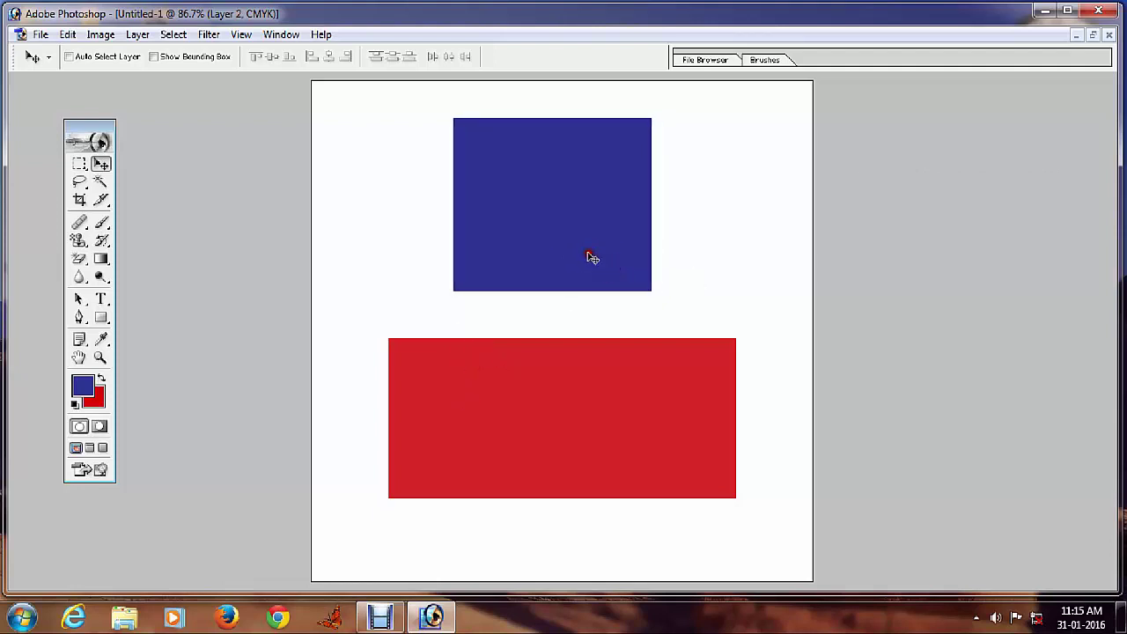
right_click(593, 410)
click(599, 420)
mouse_move(620, 425)
mouse_down()
mouse_move(616, 408)
mouse_move(524, 480)
mouse_up()
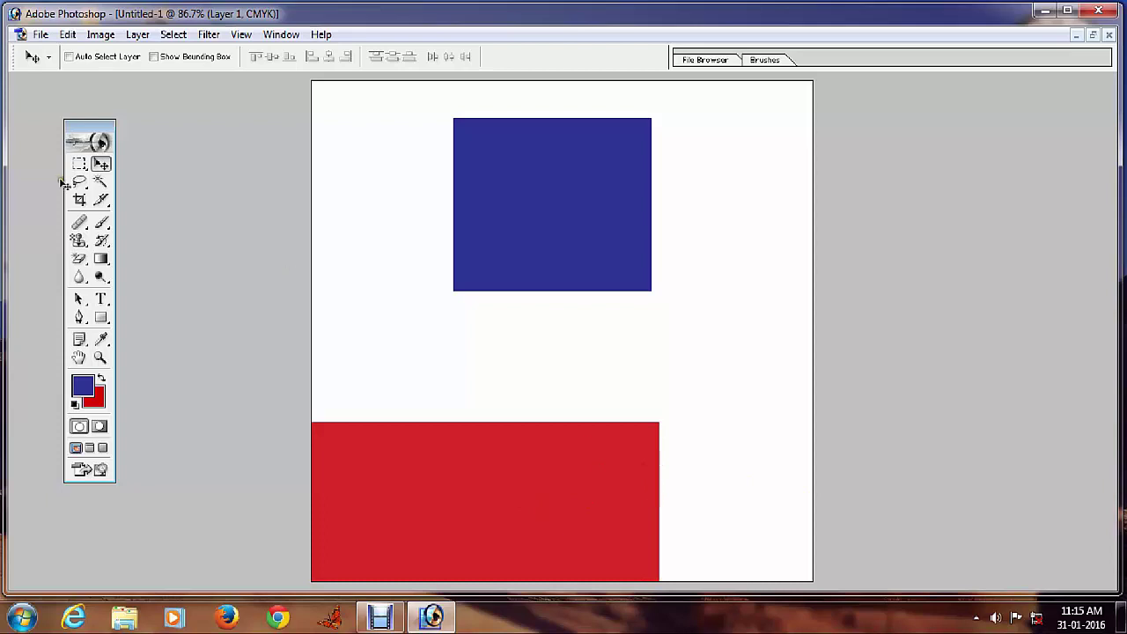
- Free Transform the red rectangle into a thin stripe reaching the canvas's right edge
click(67, 34)
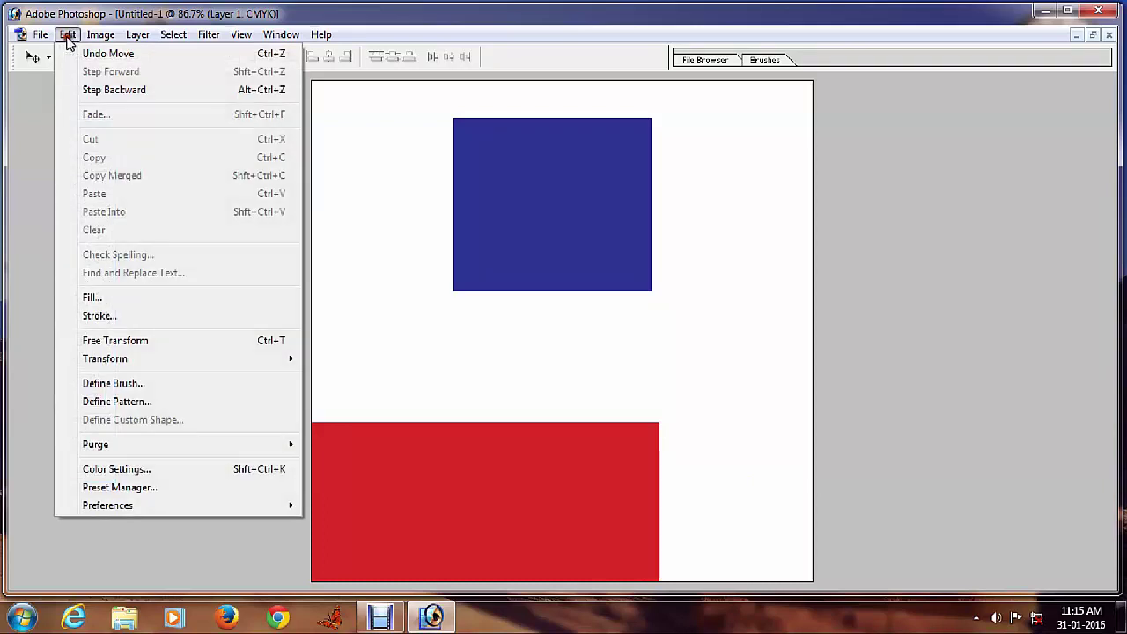
click(182, 344)
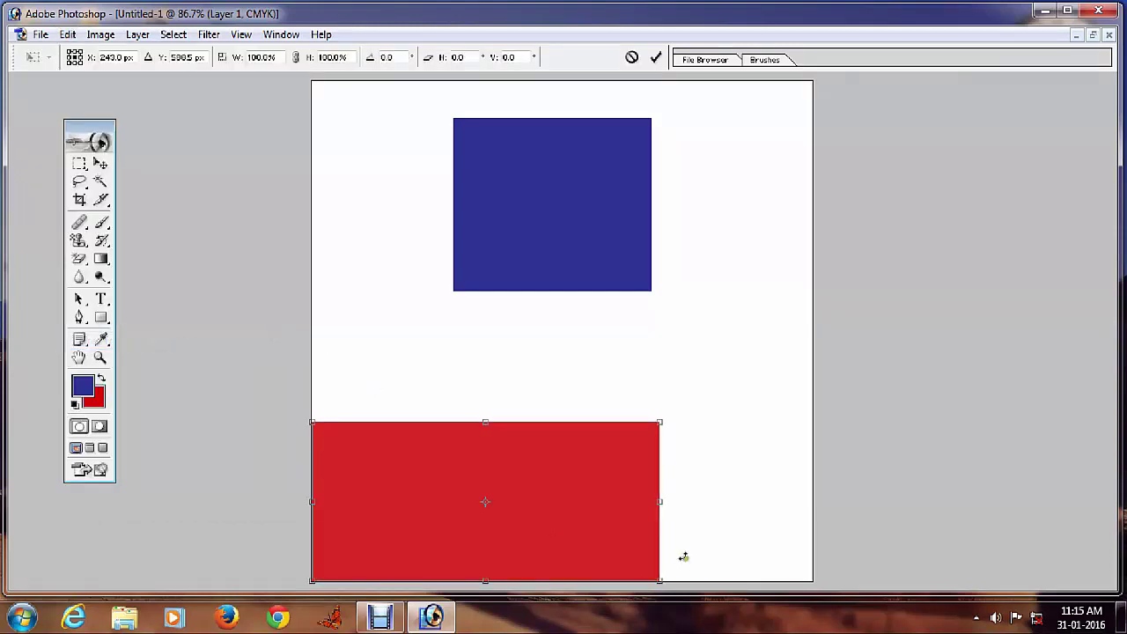
drag(662, 507, 820, 521)
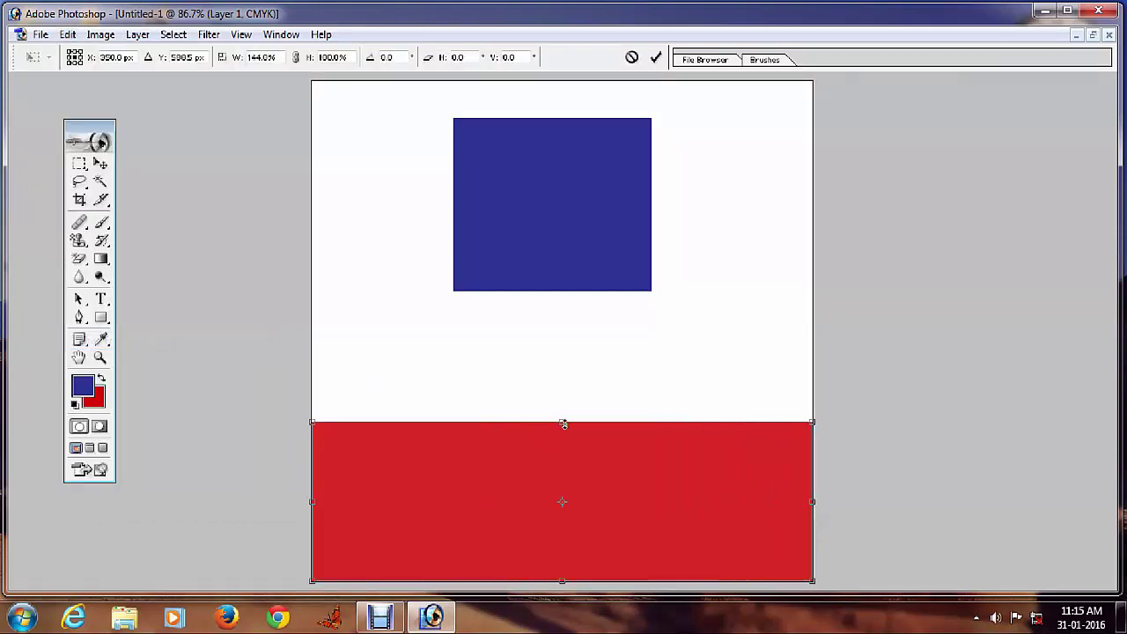
drag(564, 425, 579, 526)
key(Return)
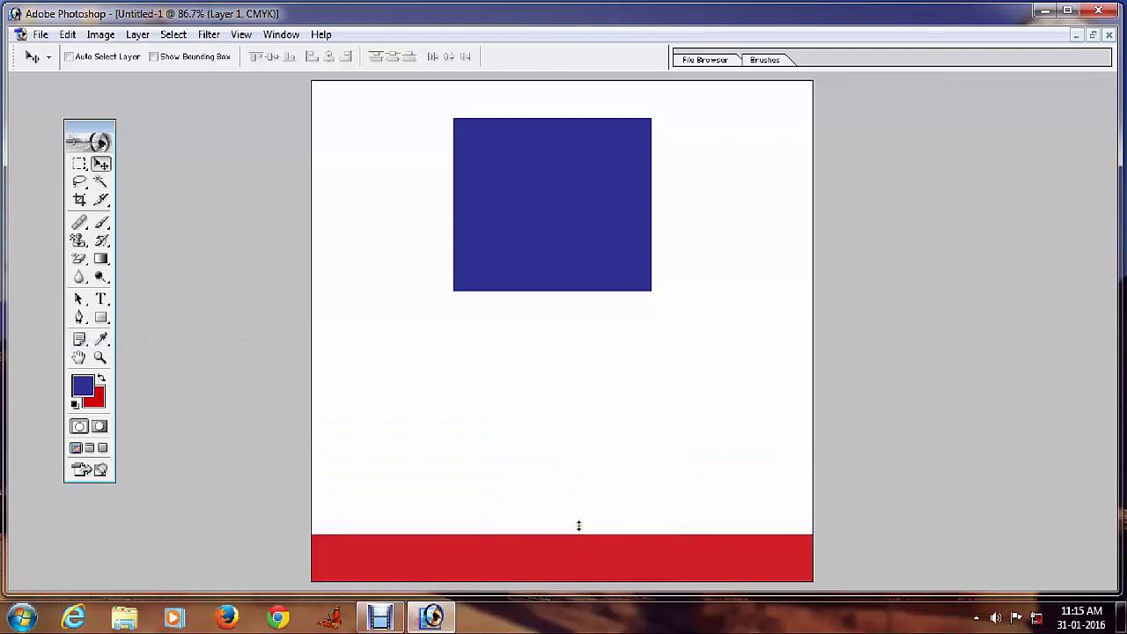
- Zoom out, then transform the blue square into a full-width band at the canvas top
key(ctrl+minus)
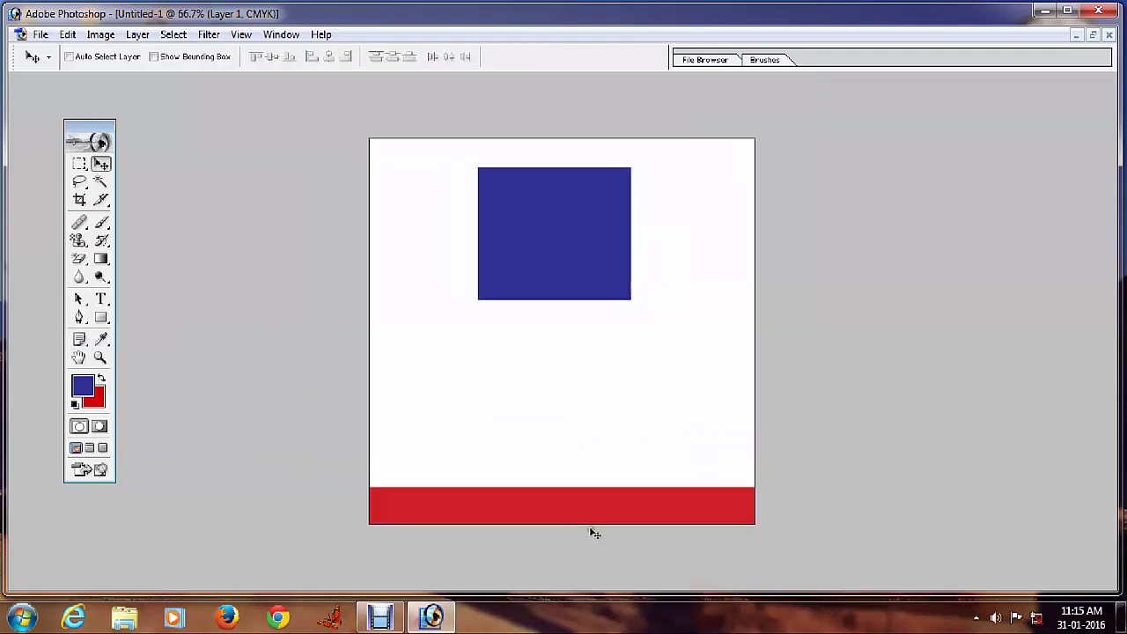
right_click(576, 252)
click(606, 259)
key(ctrl+t)
drag(581, 264, 504, 250)
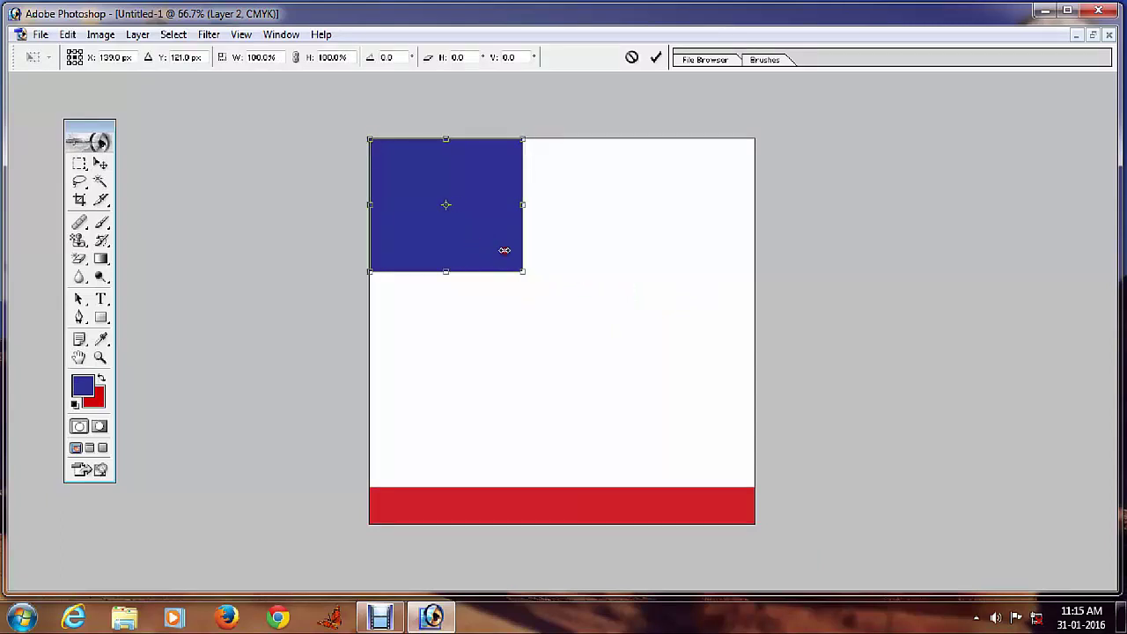
drag(526, 207, 757, 216)
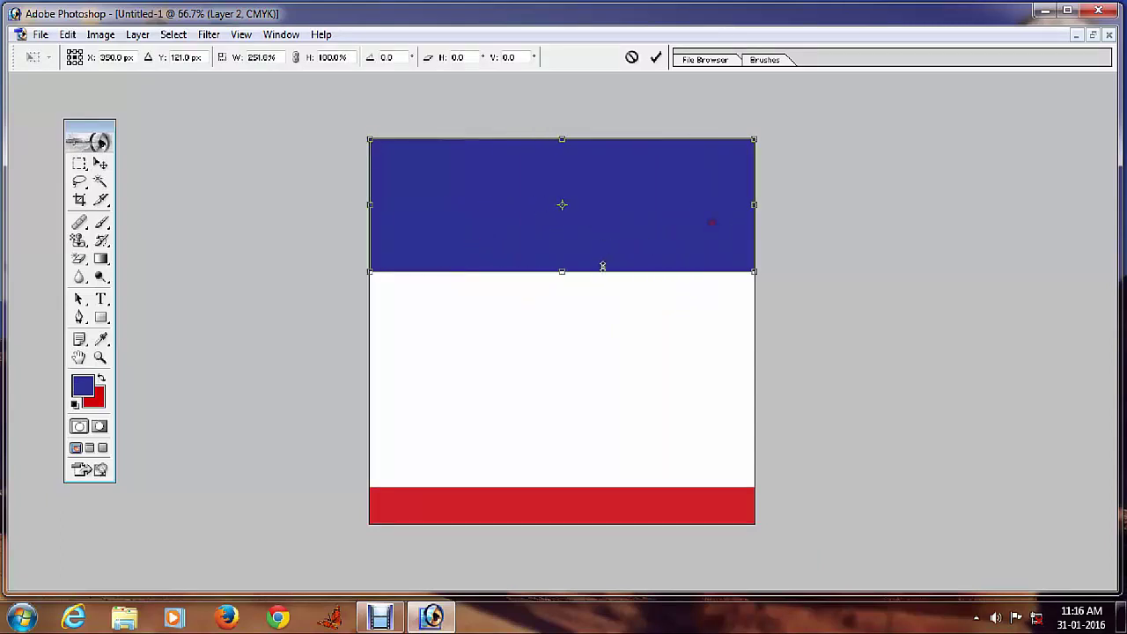
drag(601, 271, 598, 220)
key(Return)
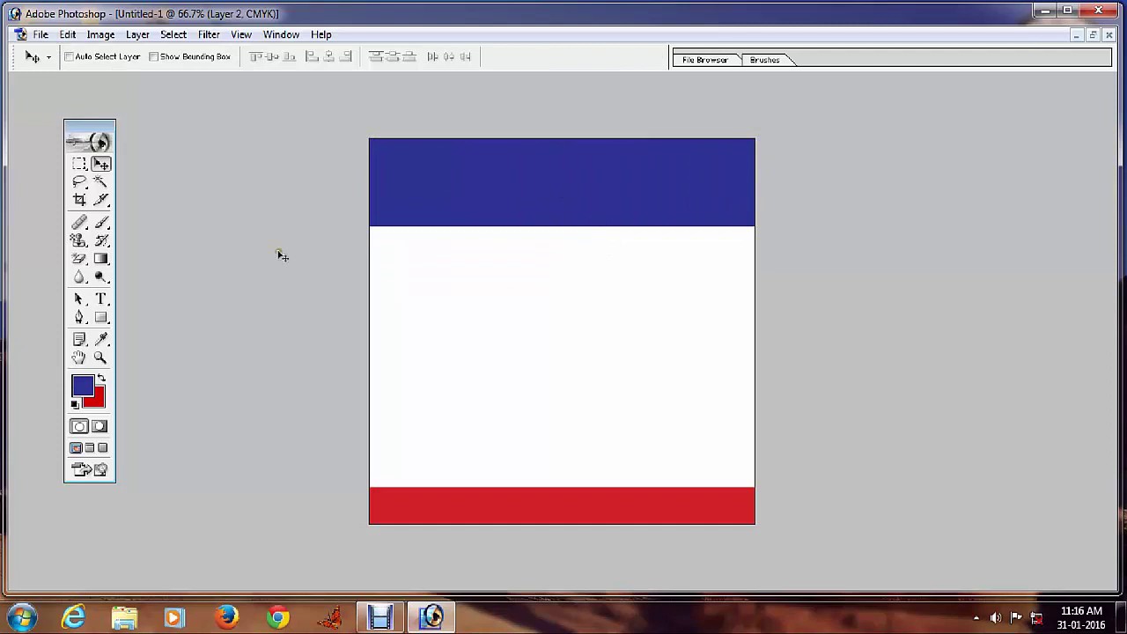
- With the Elliptical Marquee, after two discarded tries, draw a flat canvas-wide ellipse over the blue band's lower edge
drag(79, 163, 163, 181)
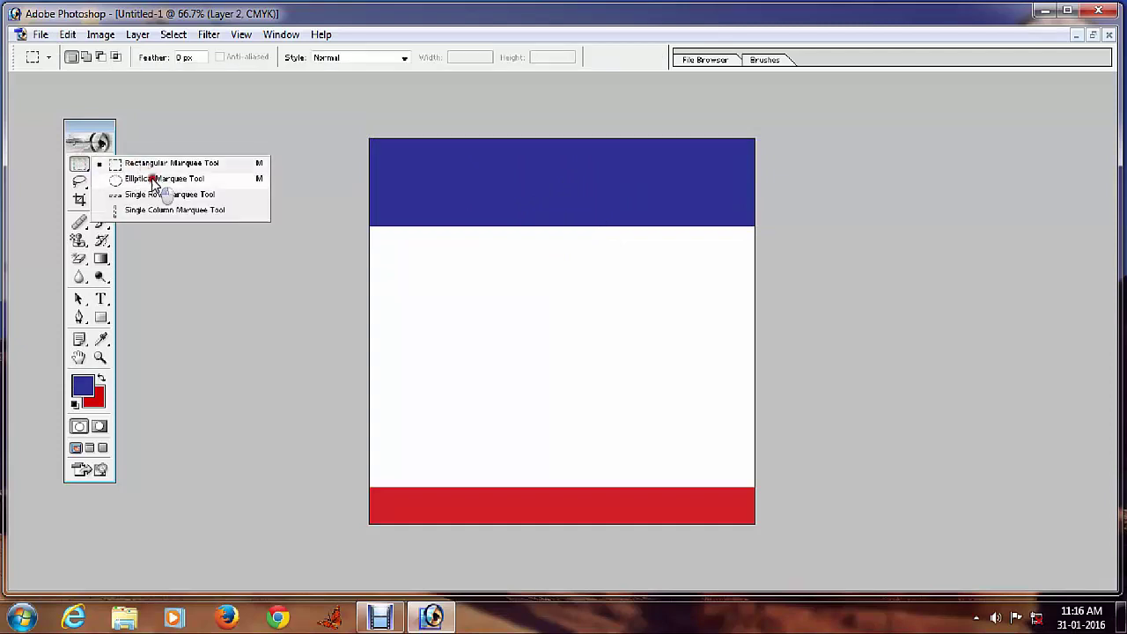
drag(376, 196, 764, 421)
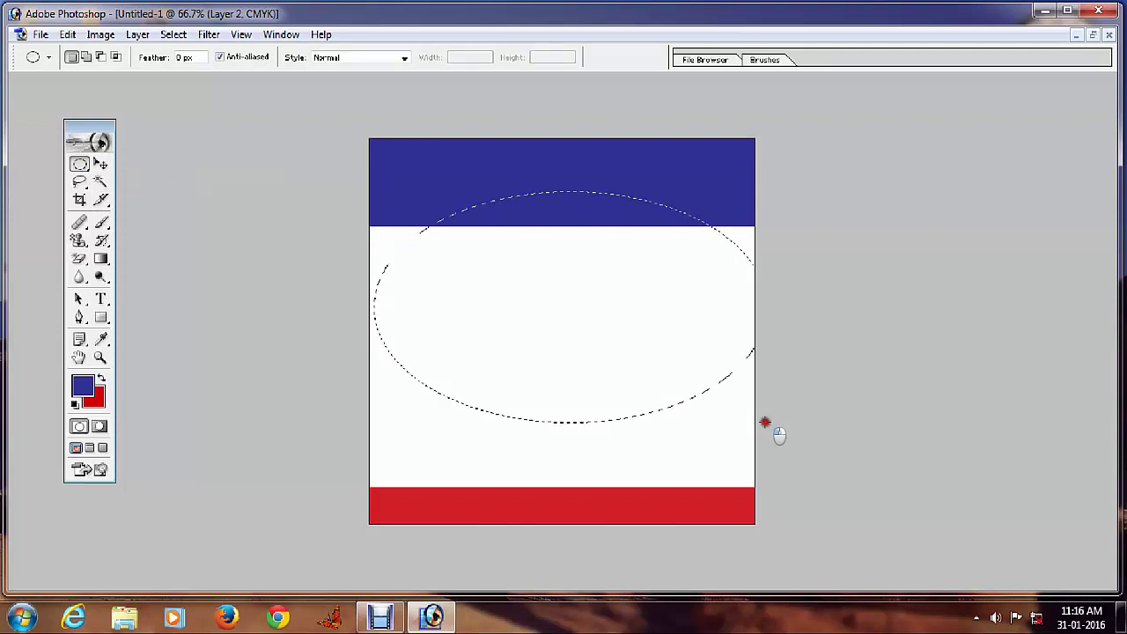
mouse_move(763, 421)
mouse_down()
mouse_move(724, 405)
mouse_move(753, 412)
mouse_up()
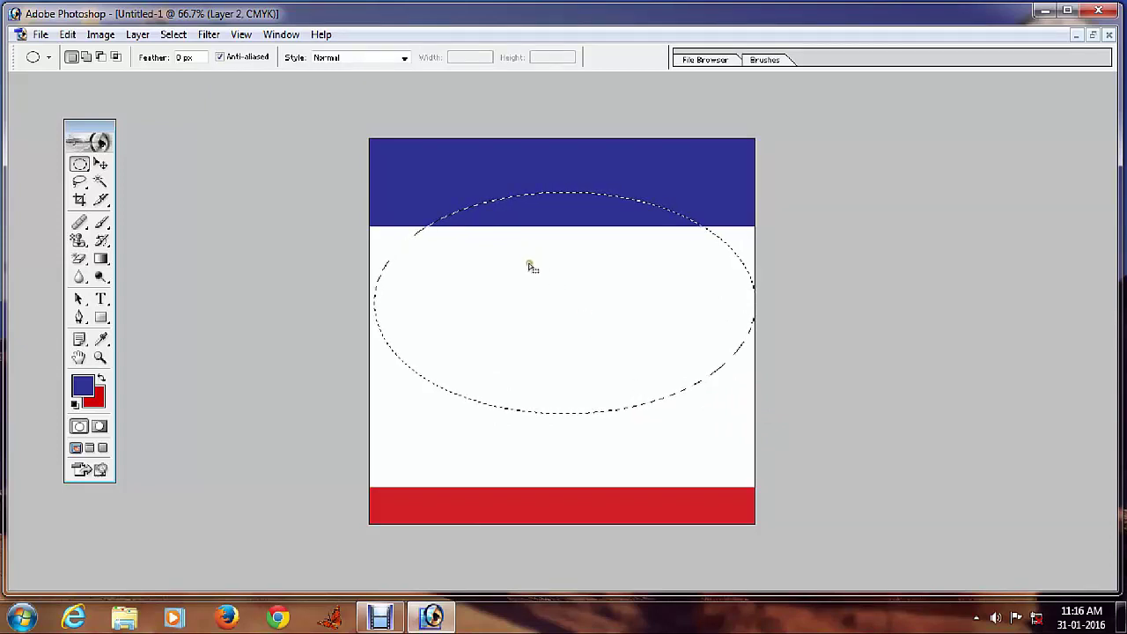
click(433, 450)
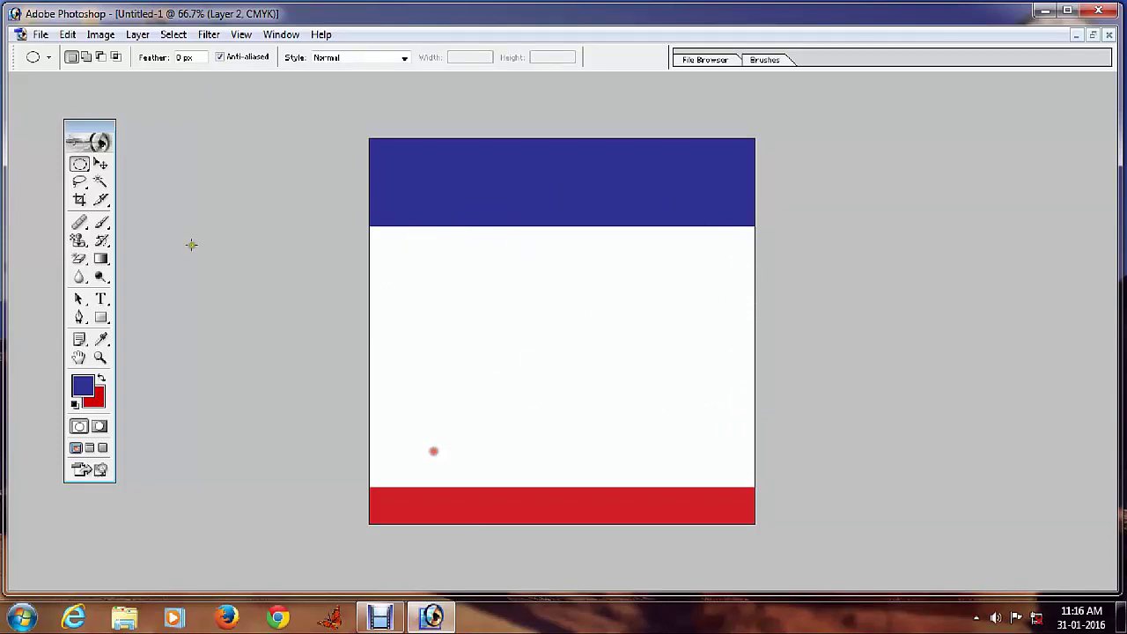
mouse_move(406, 217)
mouse_down()
mouse_move(693, 423)
mouse_move(688, 409)
mouse_up()
click(453, 225)
drag(669, 353, 729, 359)
mouse_move(729, 359)
mouse_down()
mouse_move(709, 326)
mouse_move(705, 420)
mouse_move(710, 396)
mouse_up()
mouse_move(710, 353)
mouse_down()
mouse_move(677, 327)
mouse_move(756, 341)
mouse_up()
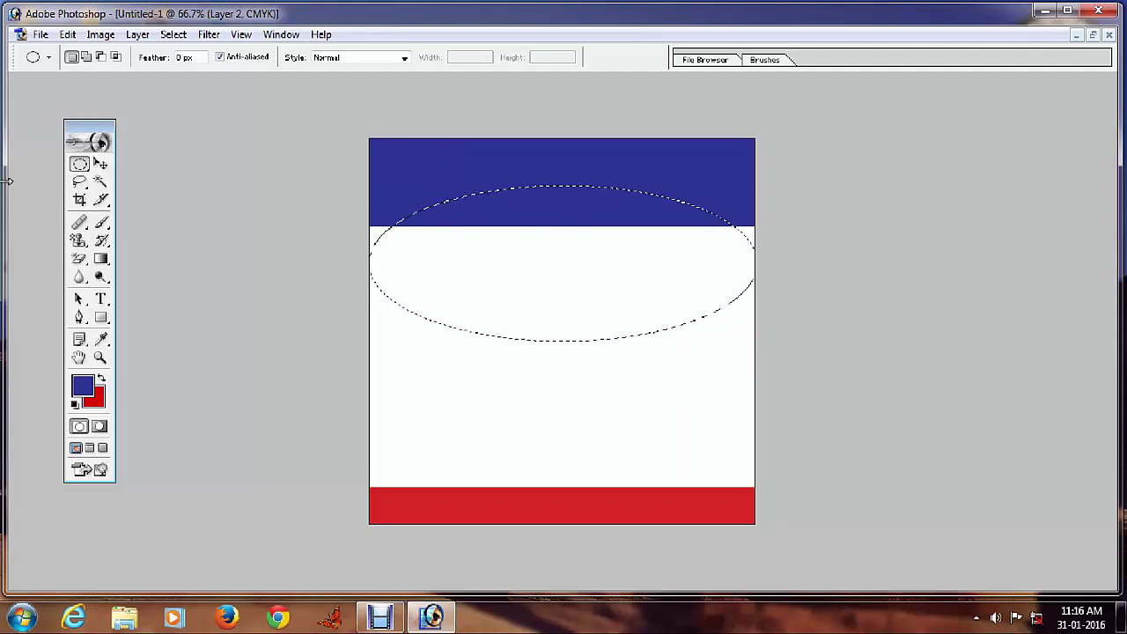
- Make Layer 2 active and delete the blue inside the elliptical selection
click(100, 164)
right_click(454, 168)
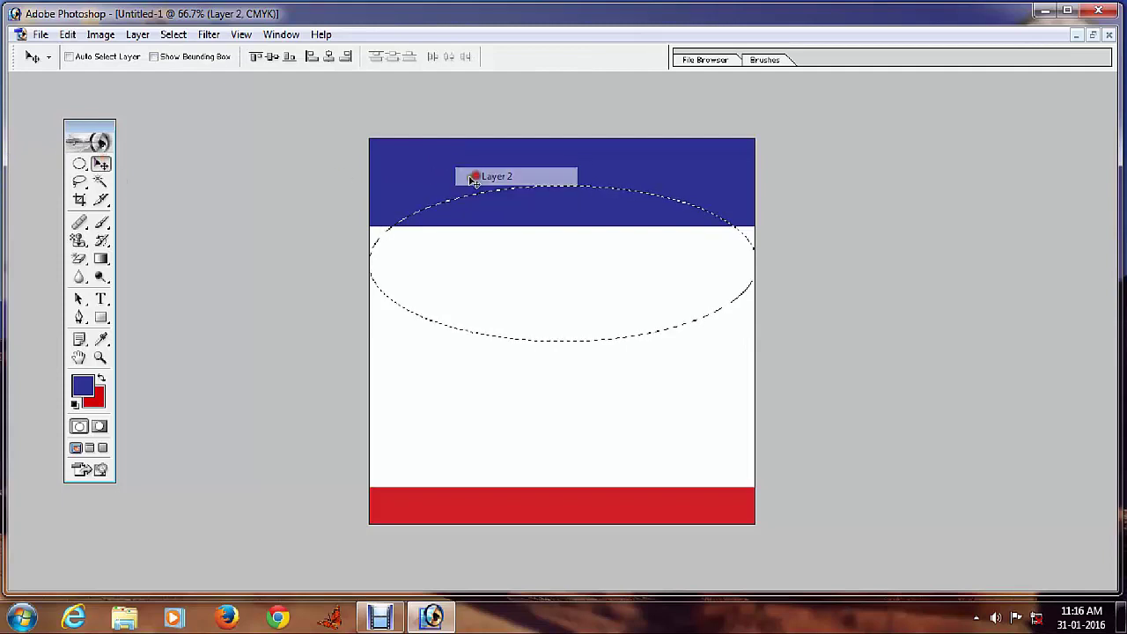
click(466, 175)
key(Delete)
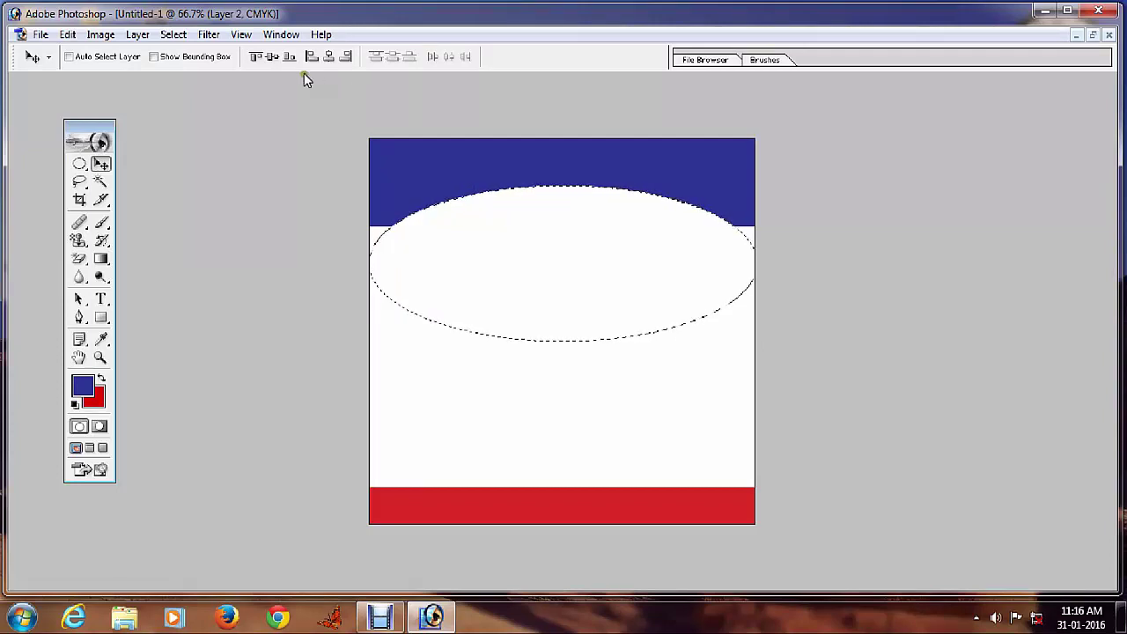
- Deselect via Select > Deselect and check the layers under the red bar and blue arc
click(173, 34)
click(195, 71)
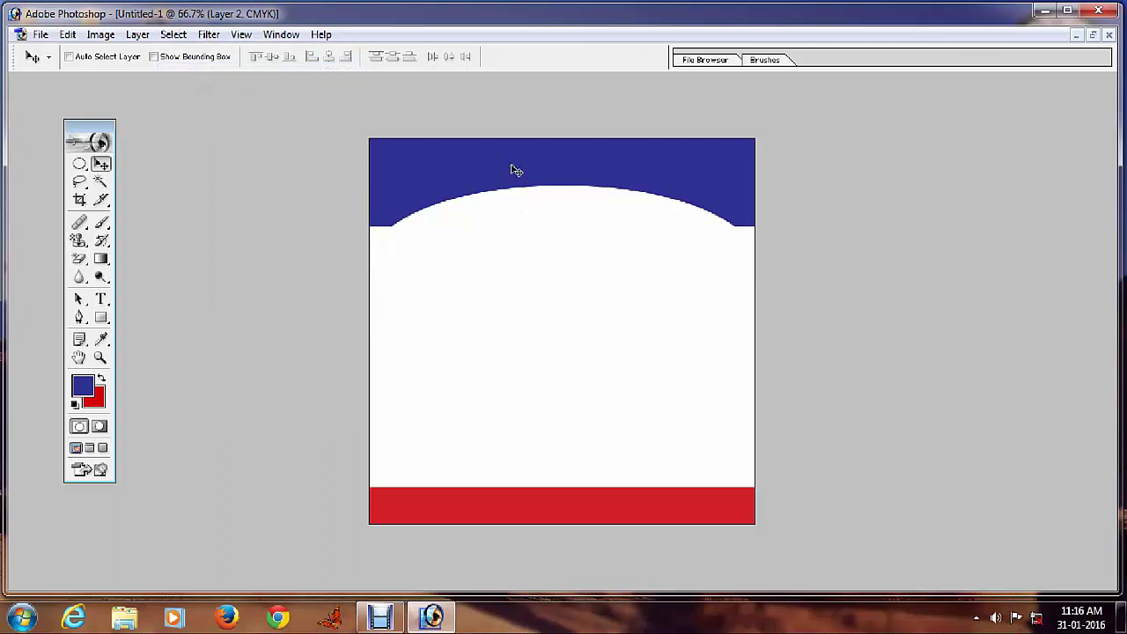
right_click(499, 499)
click(500, 359)
right_click(482, 153)
click(519, 161)
- Scale the blue arc up in two Free Transform passes, about 122% then 133%
key(ctrl+t)
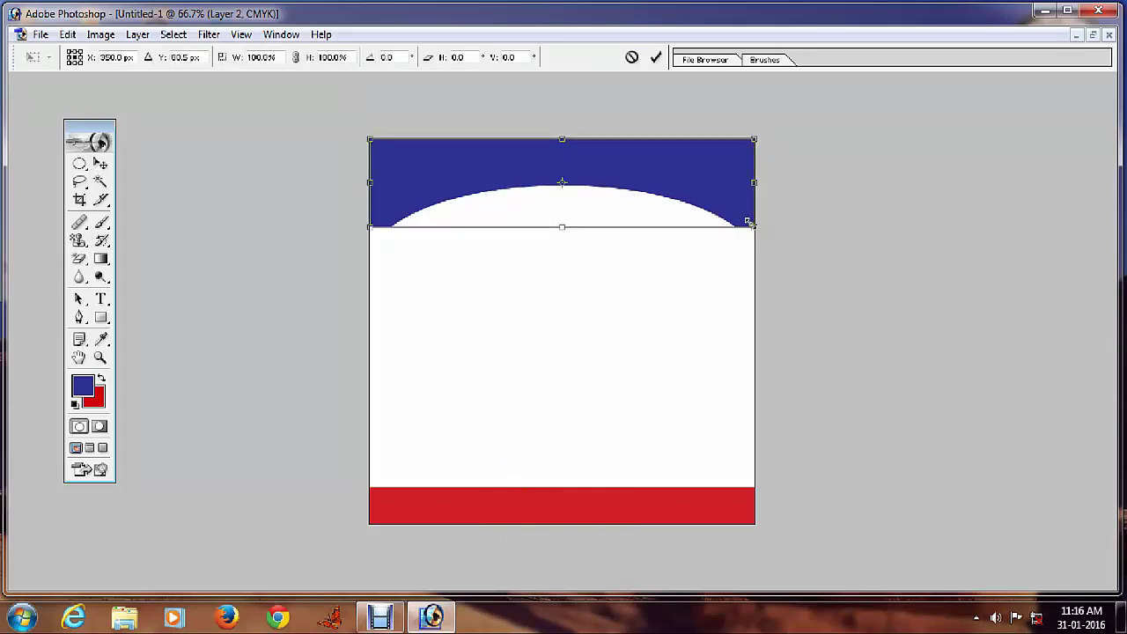
drag(749, 224, 830, 275)
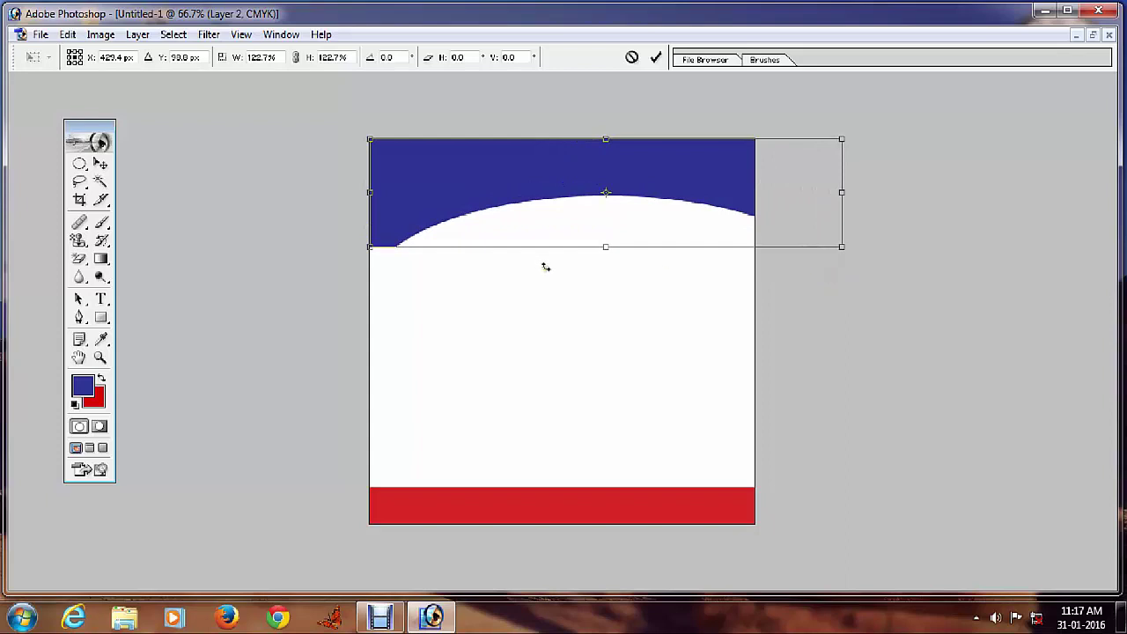
key(Return)
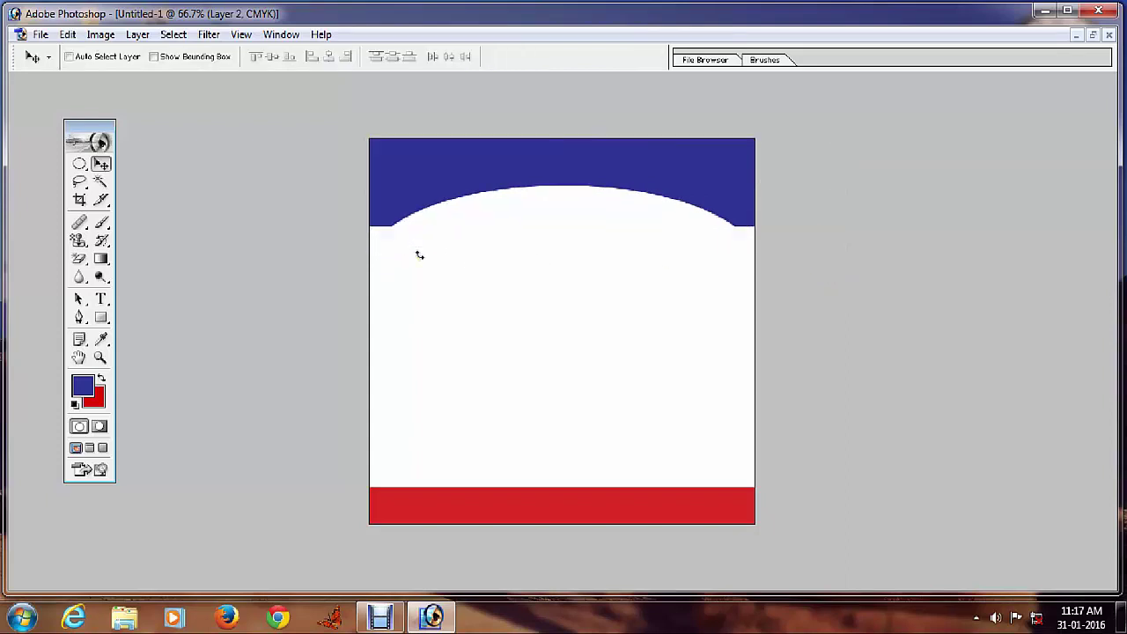
key(ctrl+t)
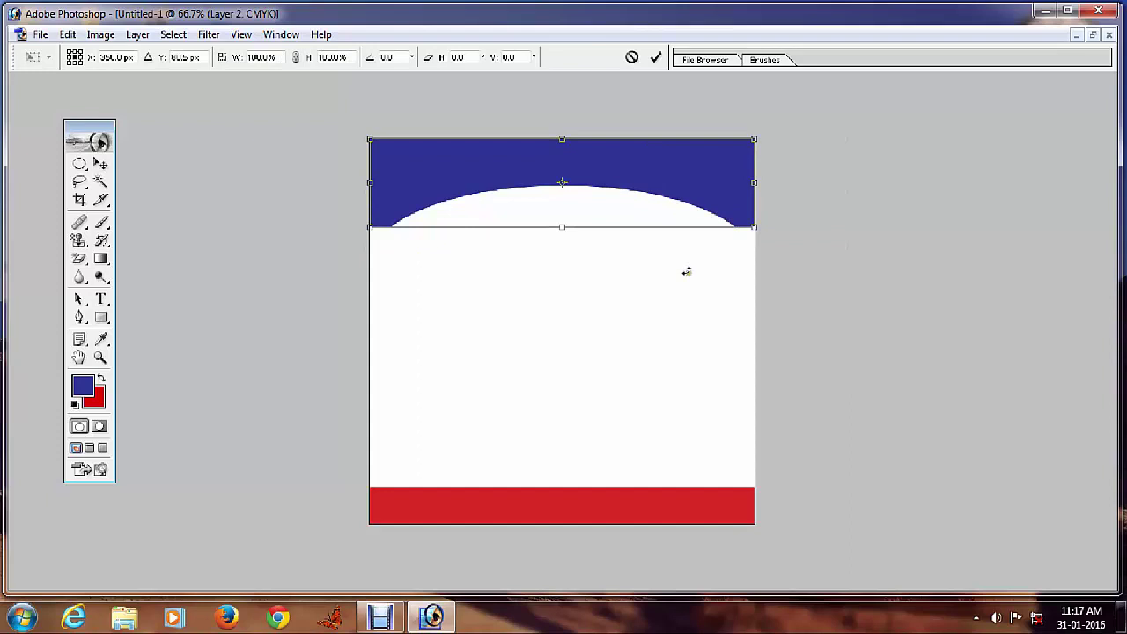
mouse_move(753, 227)
mouse_down()
mouse_move(817, 251)
mouse_move(810, 258)
mouse_up()
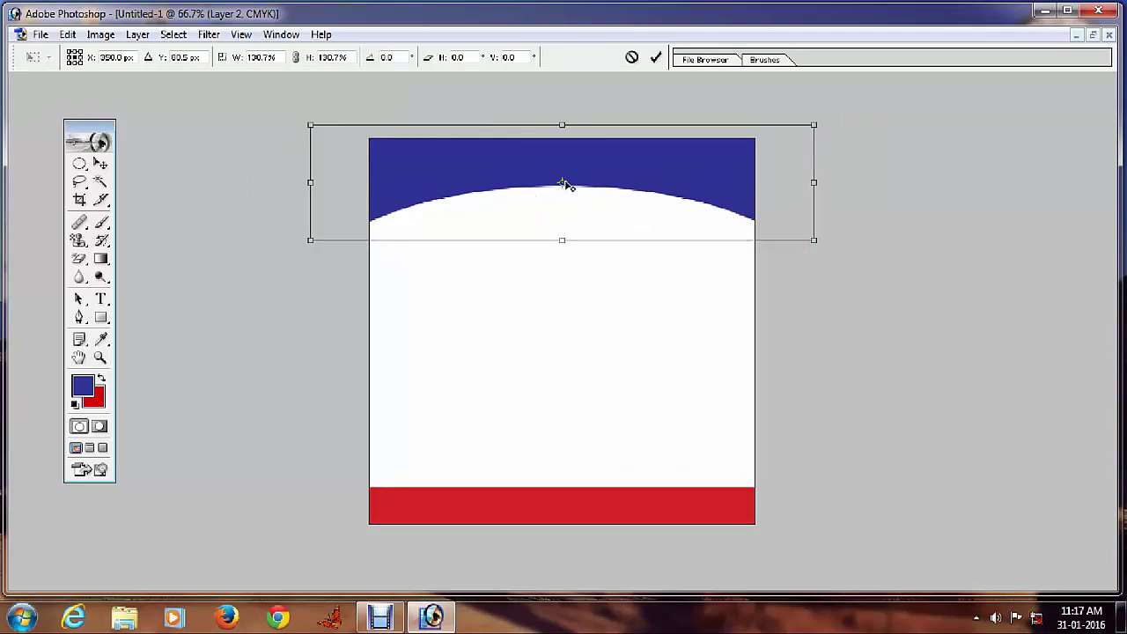
key(Return)
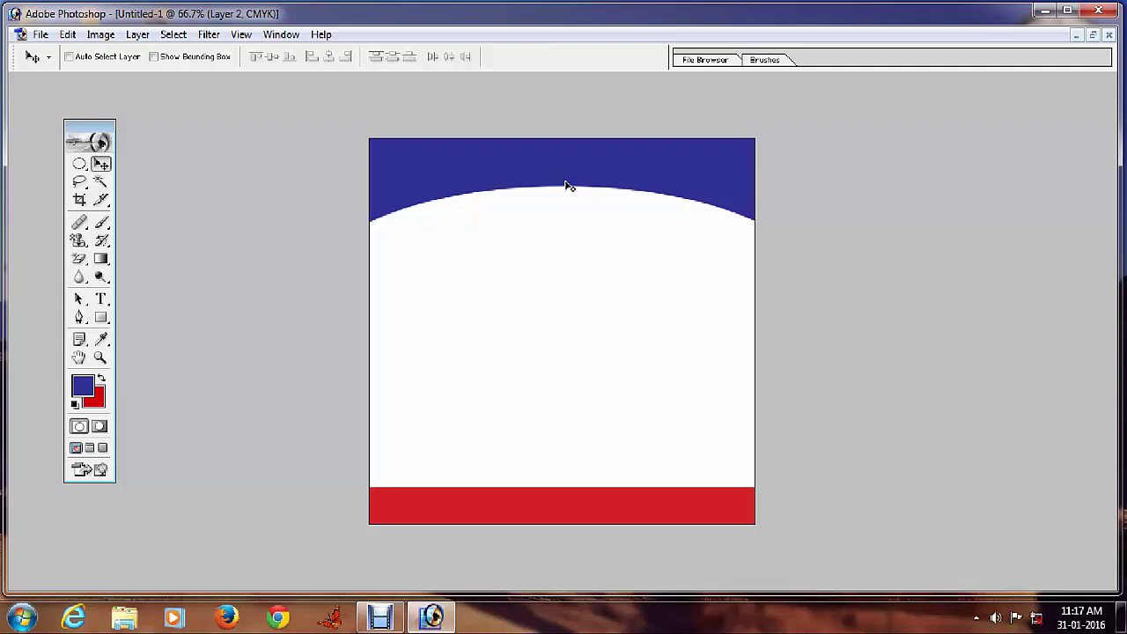
- Reposition the blue arc slightly with Free Transform and commit it
key(ctrl+t)
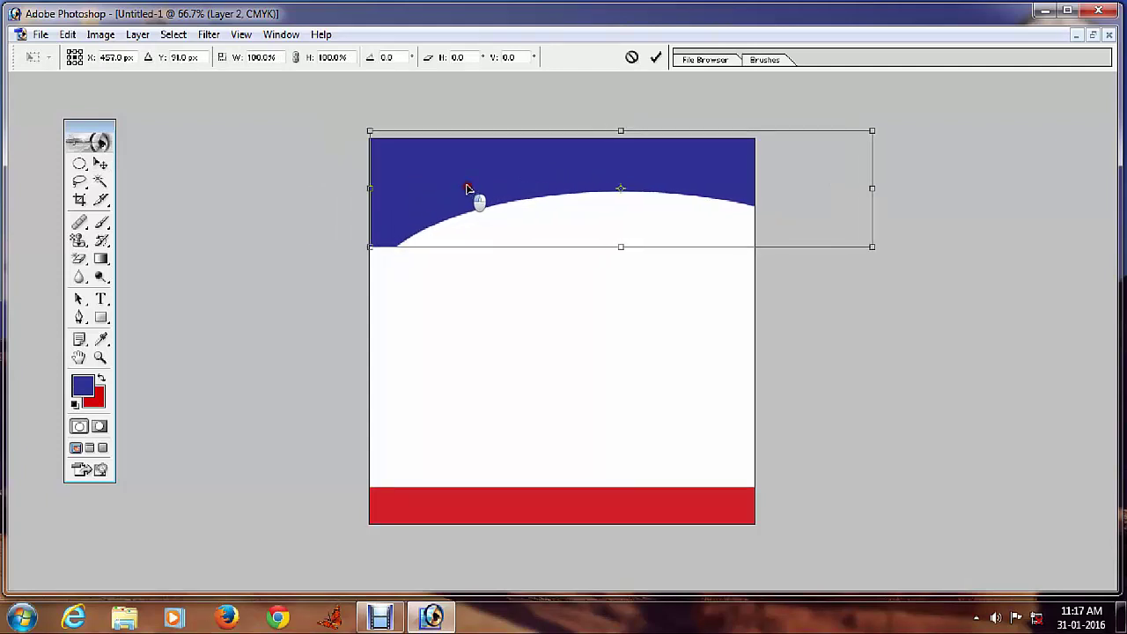
drag(422, 188, 490, 203)
drag(698, 191, 649, 179)
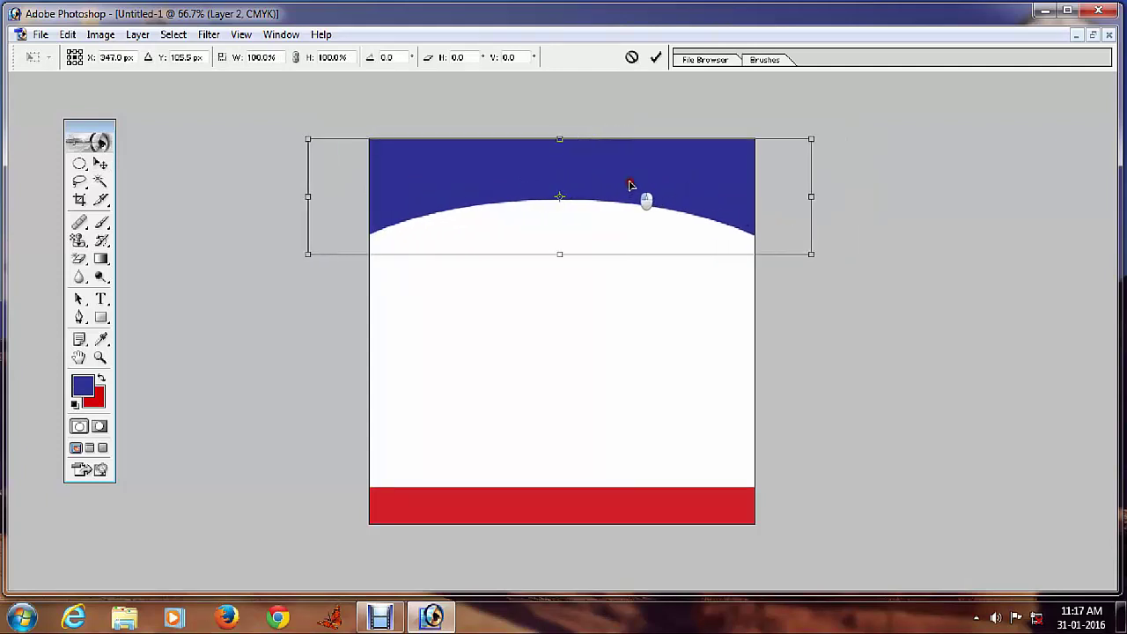
key(Return)
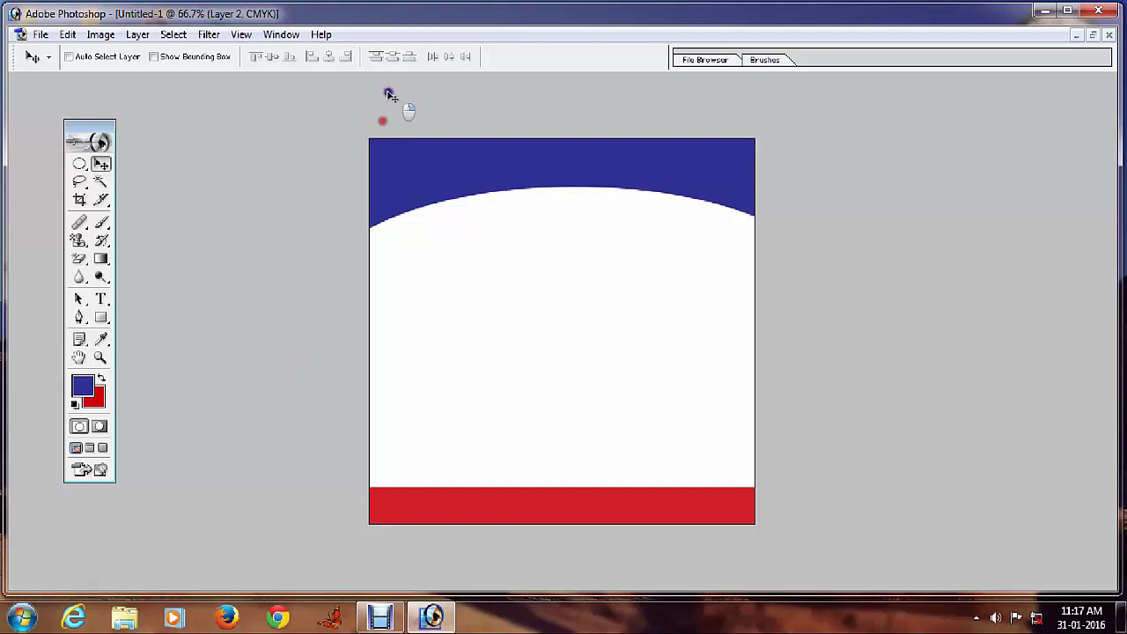
- Pick the red stripe's layer from the canvas and show the Layers palette with F7
right_click(463, 174)
click(485, 184)
right_click(506, 513)
click(528, 522)
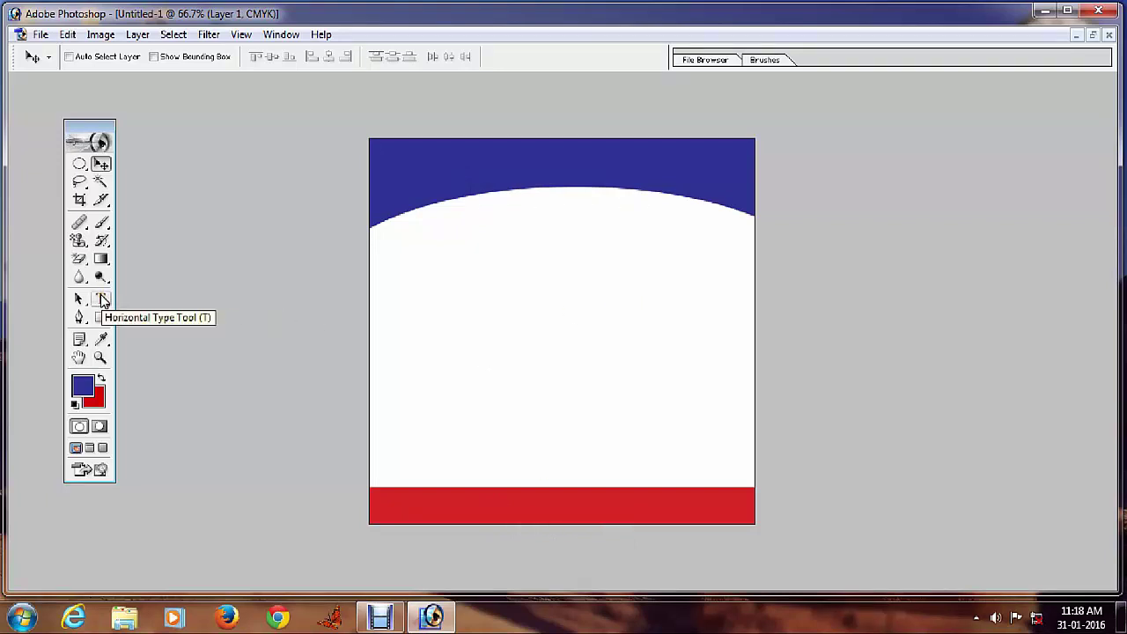
key(F7)
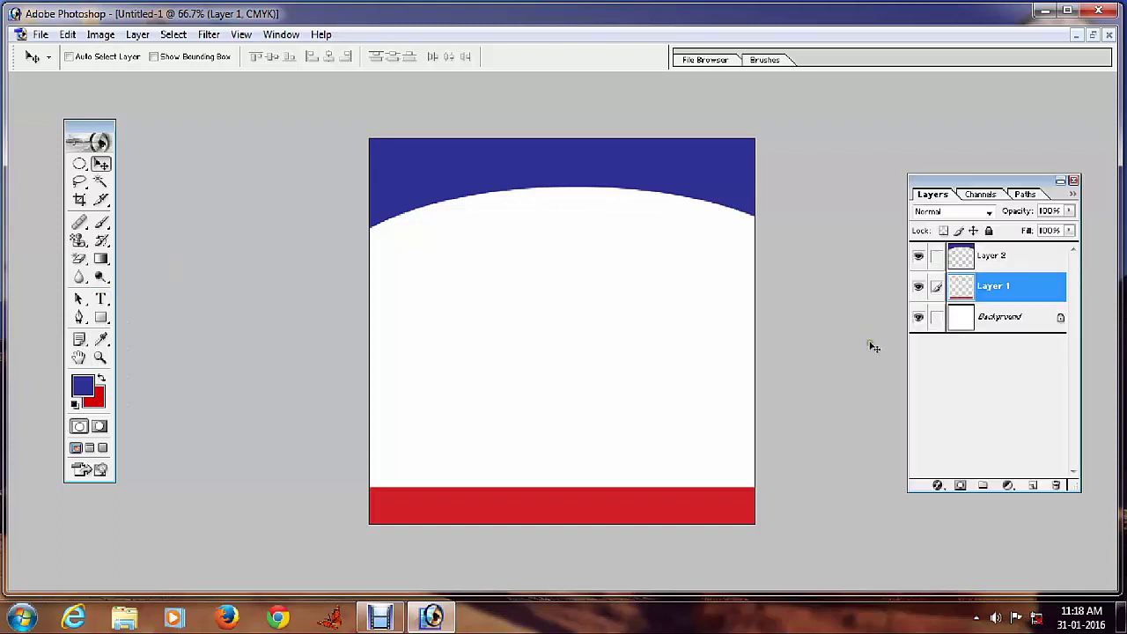
- Cycle through the red stripe, blue arc and Background layers, leaving Background active
right_click(611, 499)
click(647, 515)
right_click(608, 164)
click(634, 174)
right_click(611, 278)
click(647, 294)
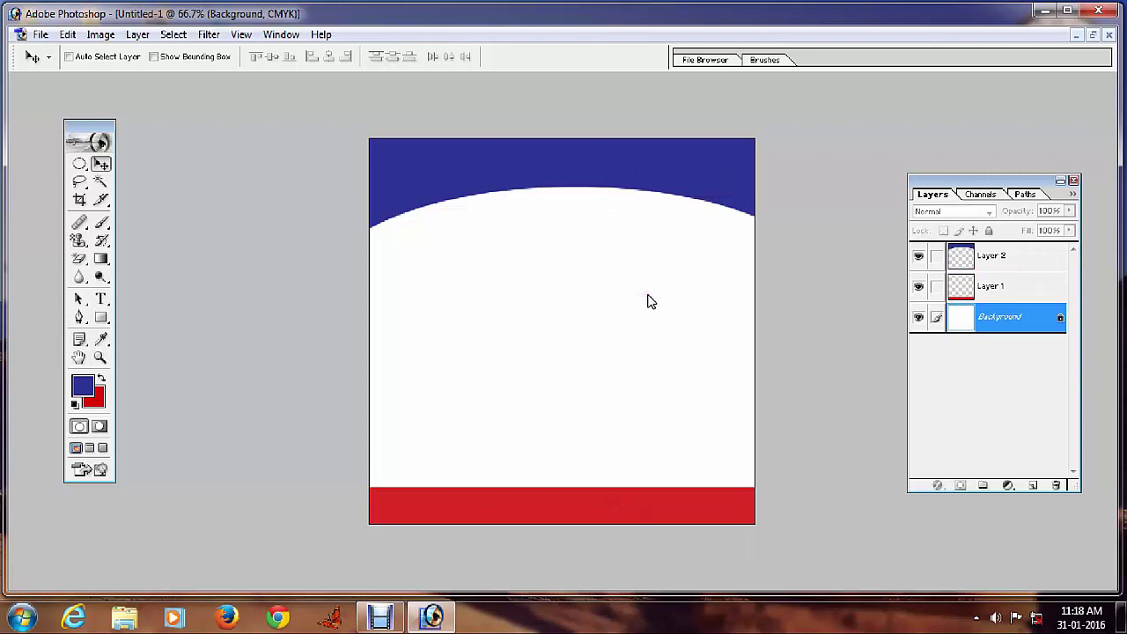
- Activate the Background layer and choose the Type tool with a 60 pt size
right_click(507, 350)
click(554, 357)
click(100, 299)
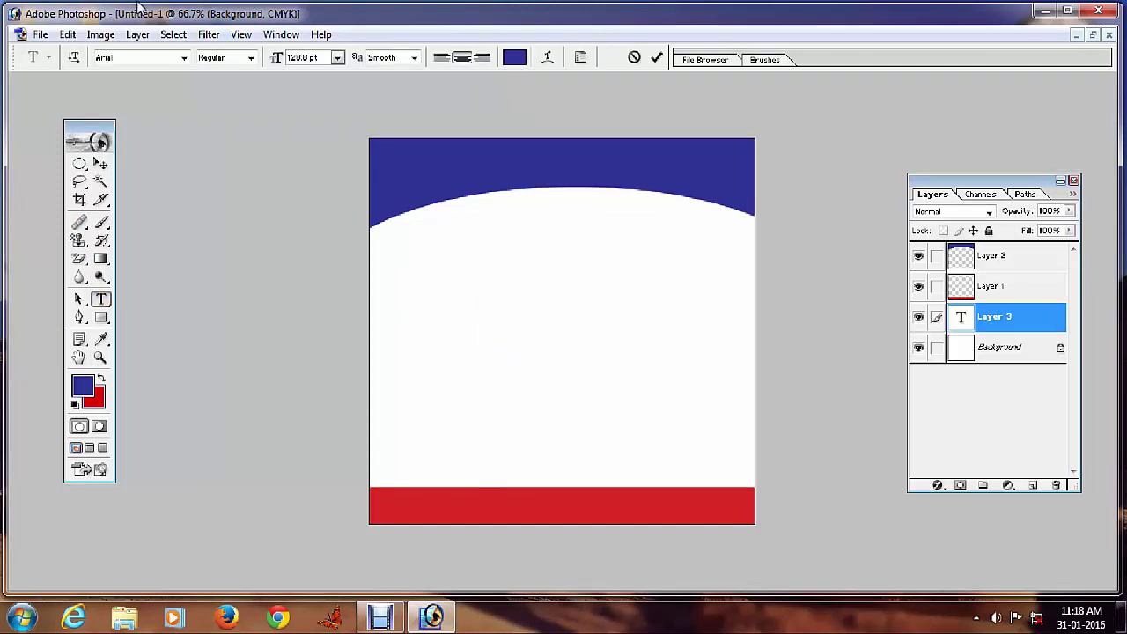
click(336, 58)
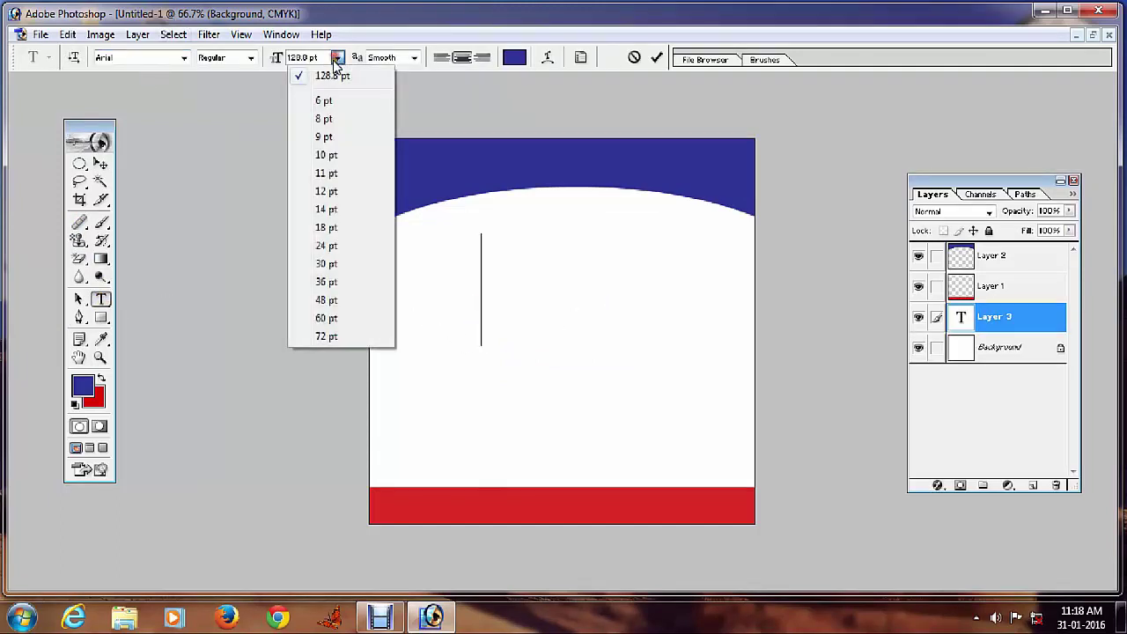
click(345, 321)
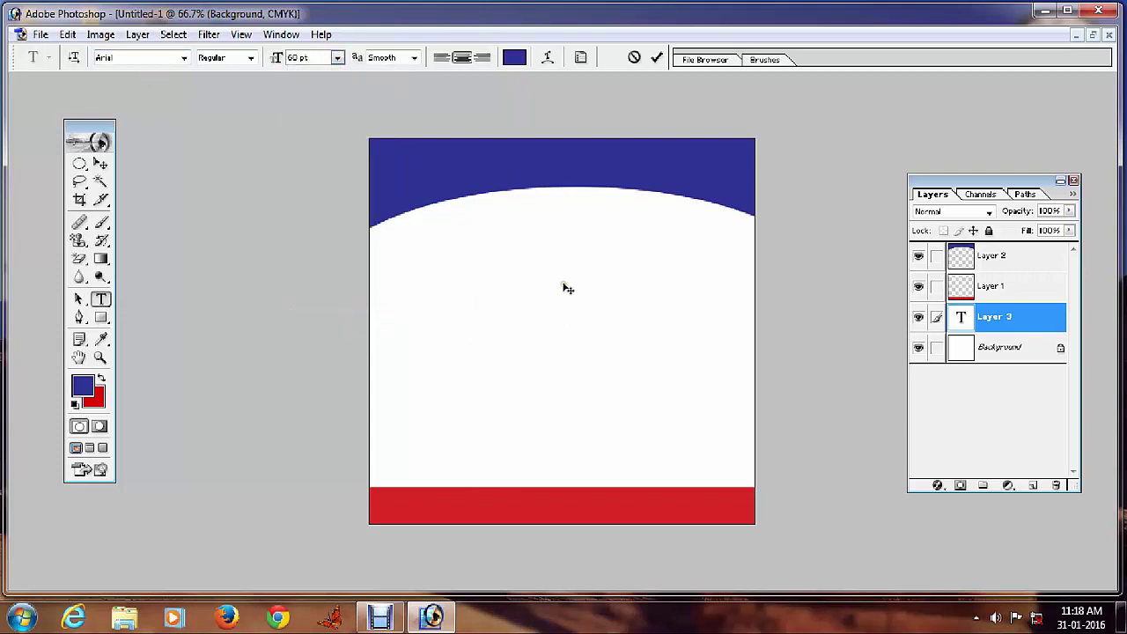
- Type the three lines VALAVAN, GUGAN and SLS
text(VALAVAN)
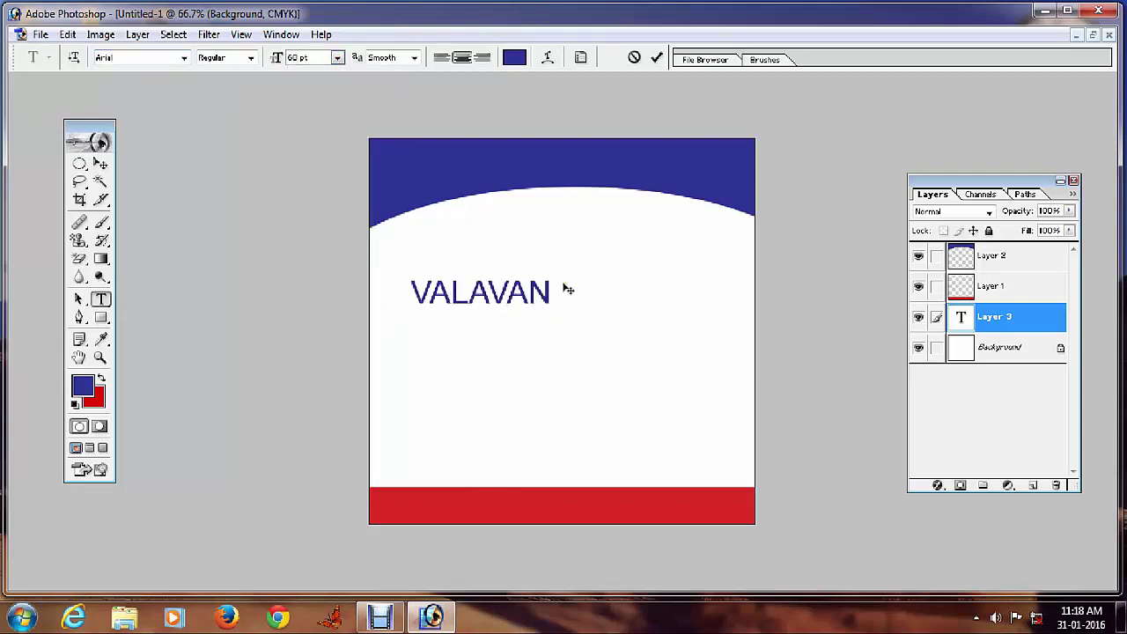
key(Return)
text(G)
text(UGAN)
key(Return)
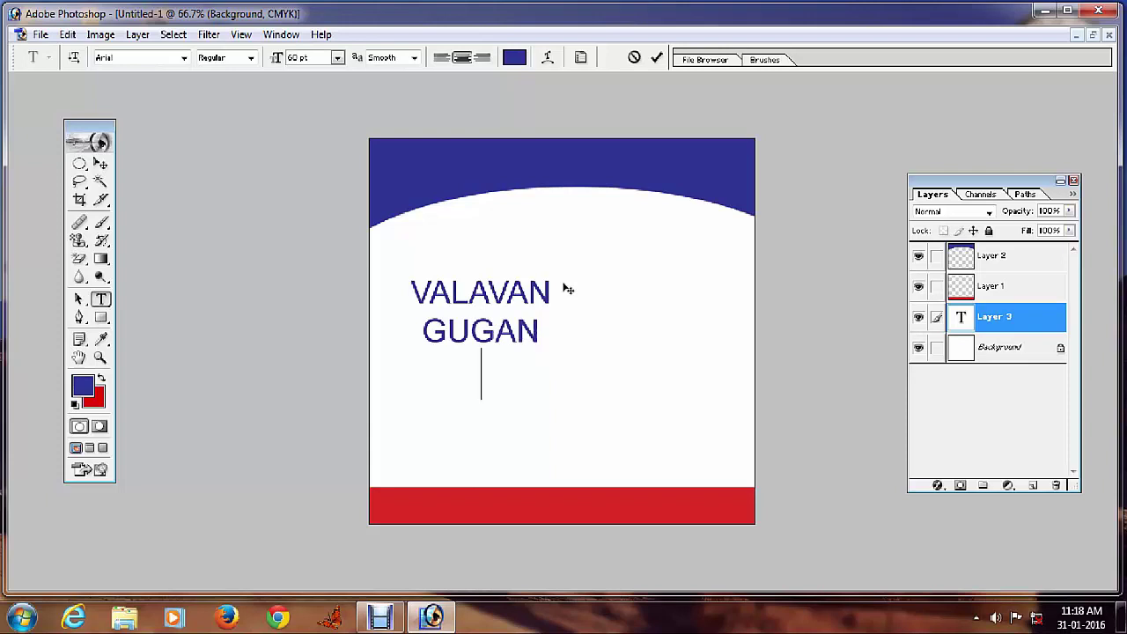
text(SLS)
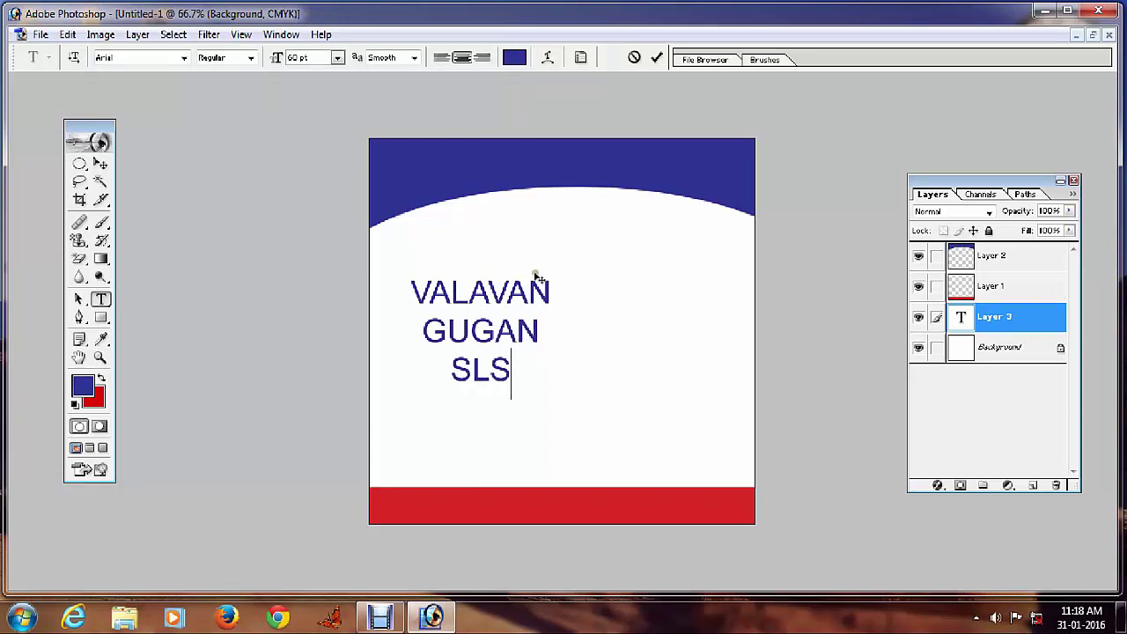
- Left-align the name lines and move the text up under the blue arc
drag(430, 446, 510, 408)
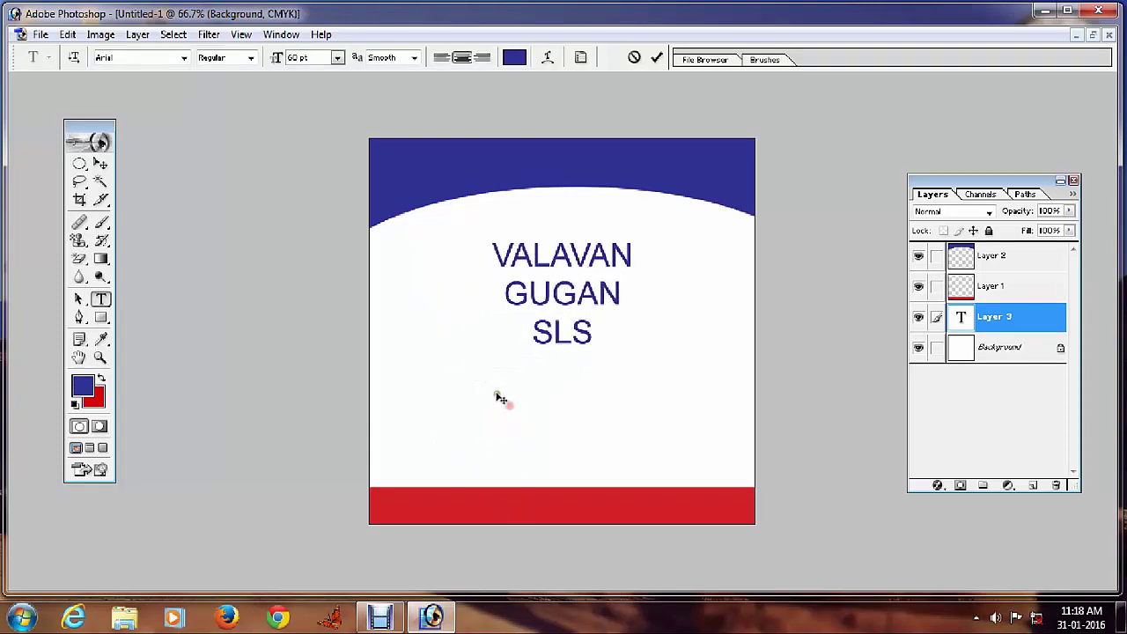
click(444, 60)
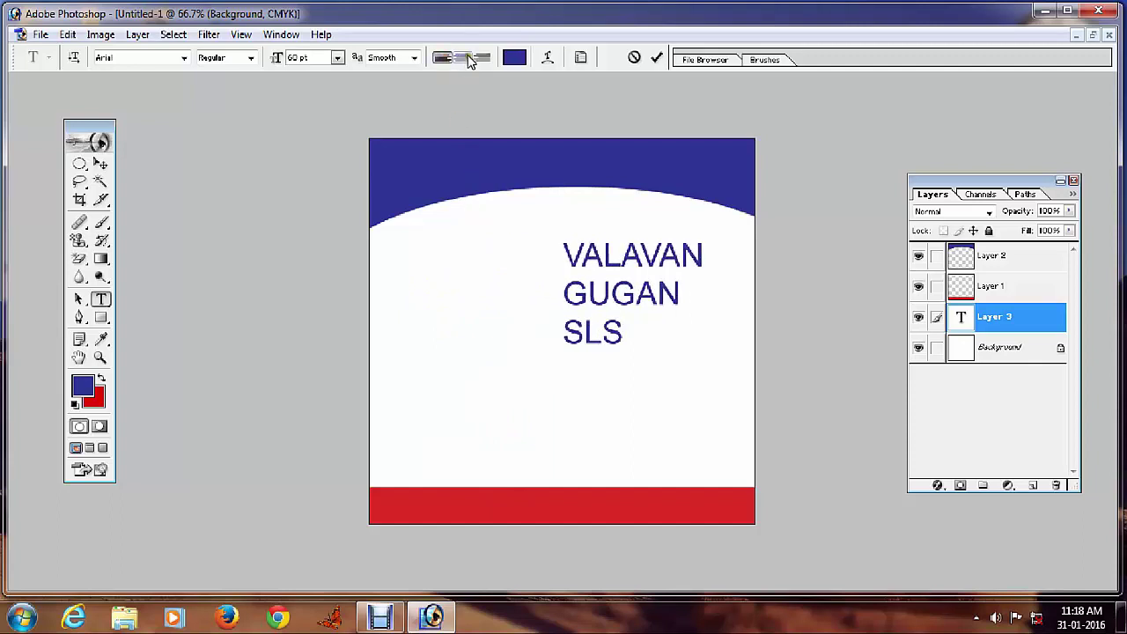
click(470, 59)
click(441, 60)
mouse_move(691, 241)
mouse_down()
mouse_move(596, 231)
mouse_move(611, 199)
mouse_up()
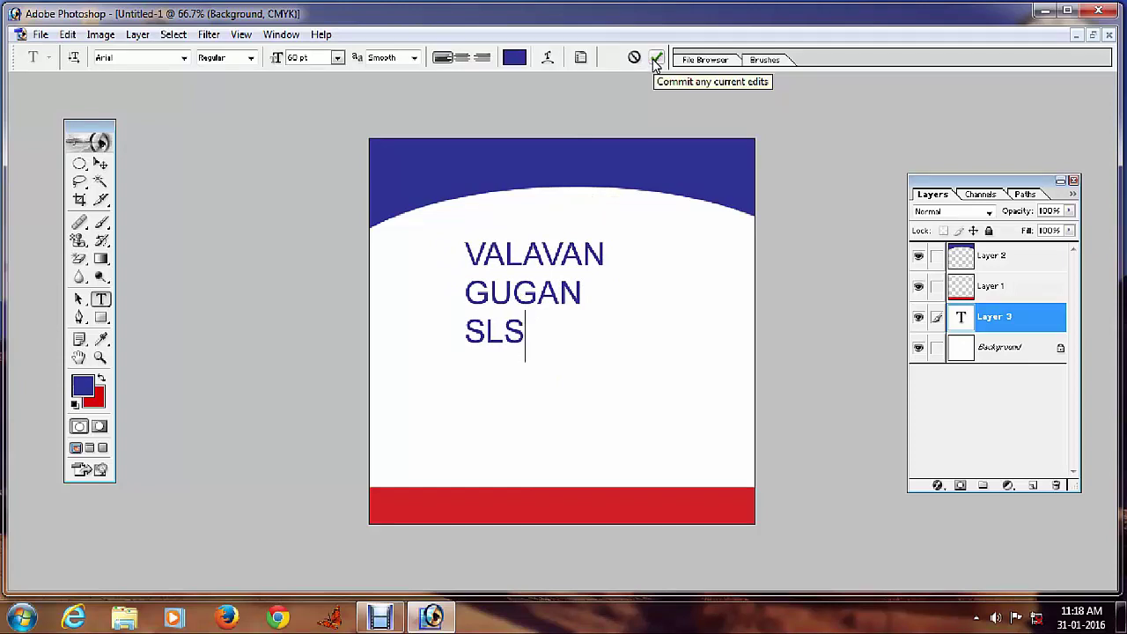
- Commit the name text, hide the panels with Tab, and maximize the window
click(656, 60)
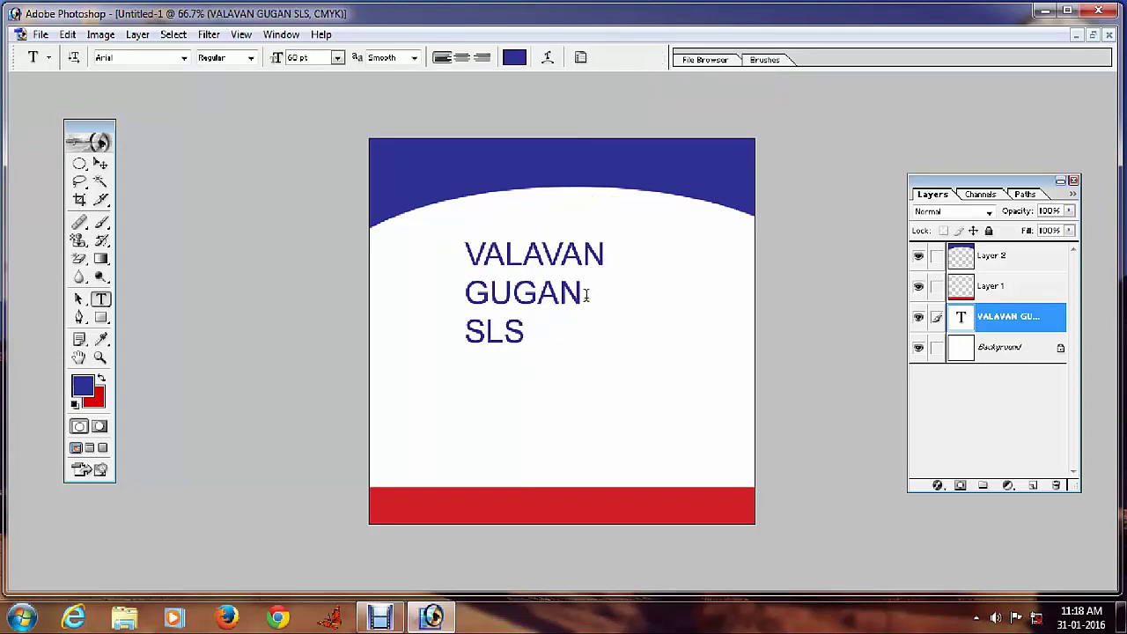
click(558, 296)
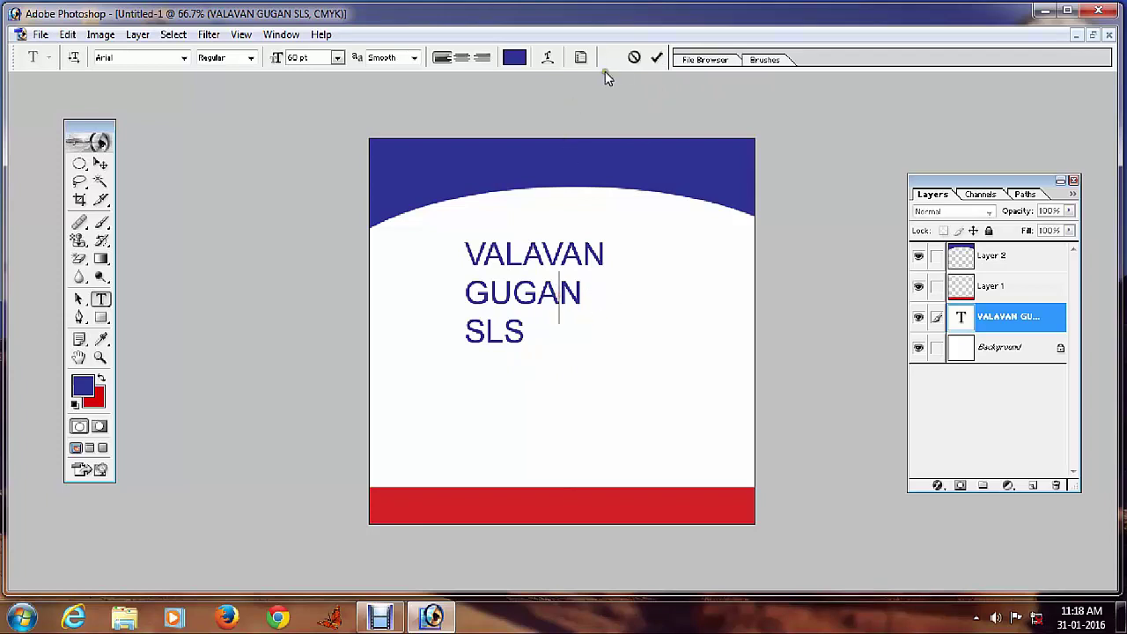
click(657, 58)
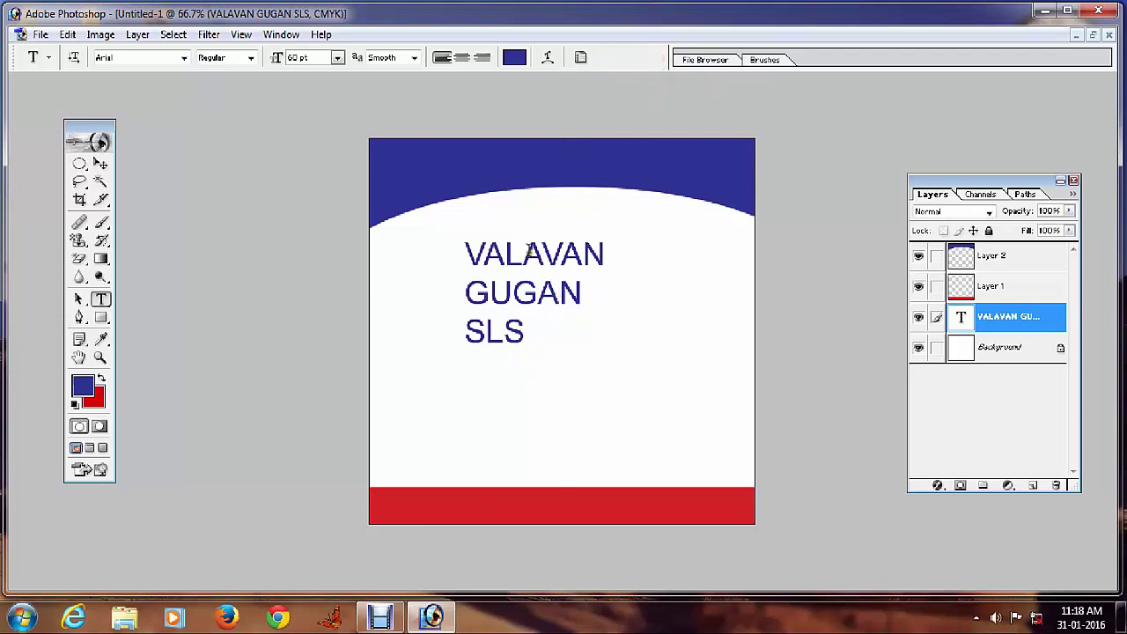
click(528, 252)
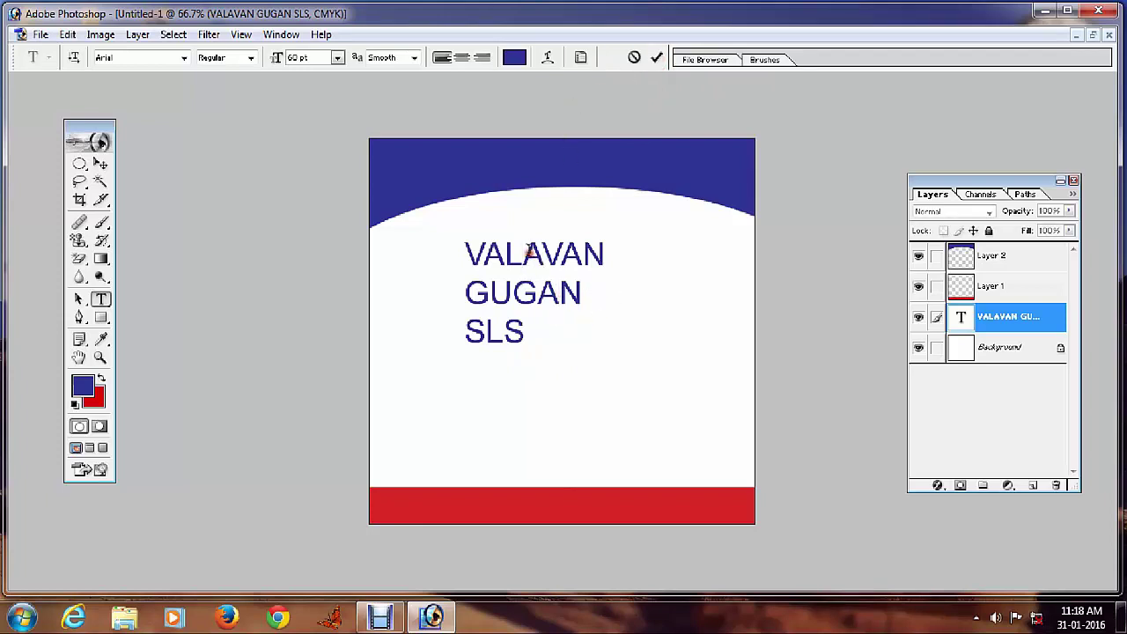
click(574, 167)
key(Tab)
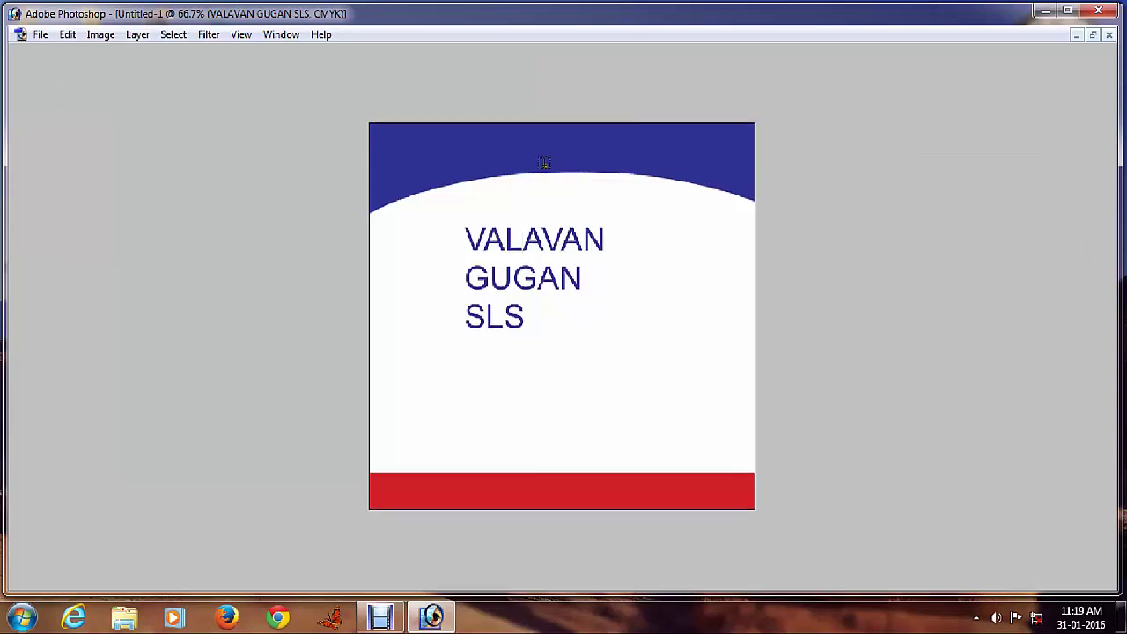
double_click(569, 16)
- Append 'Type' after SLS on the third line and commit the text
click(545, 239)
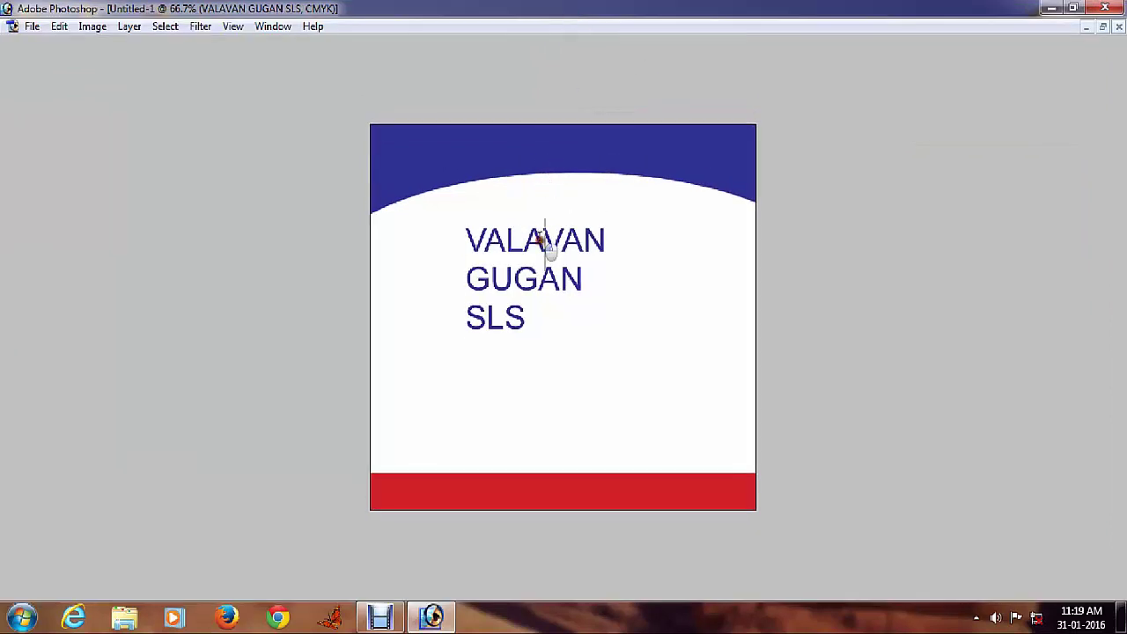
key(Down)
key(Down)
text(typer)
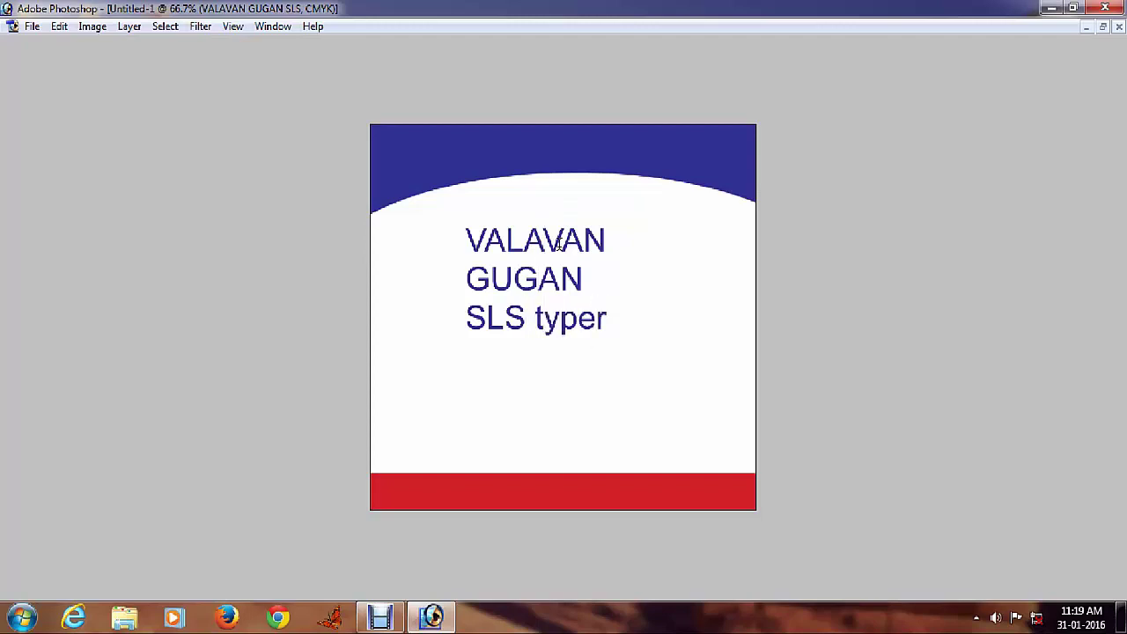
key(BackSpace)
key(BackSpace)
key(BackSpace)
key(BackSpace)
key(BackSpace)
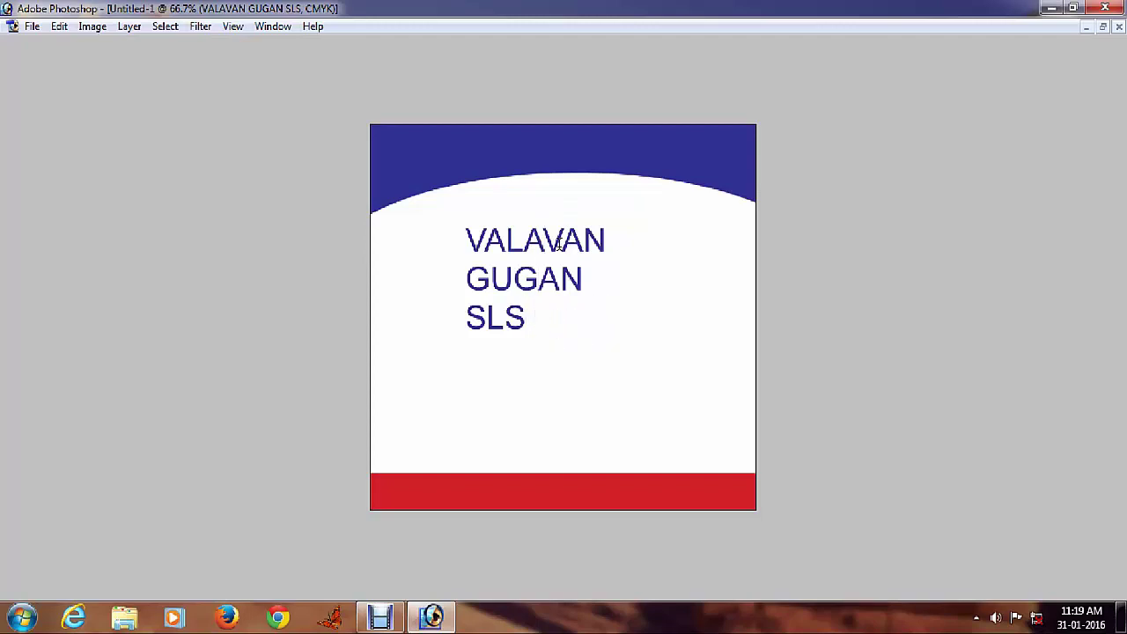
text(Type)
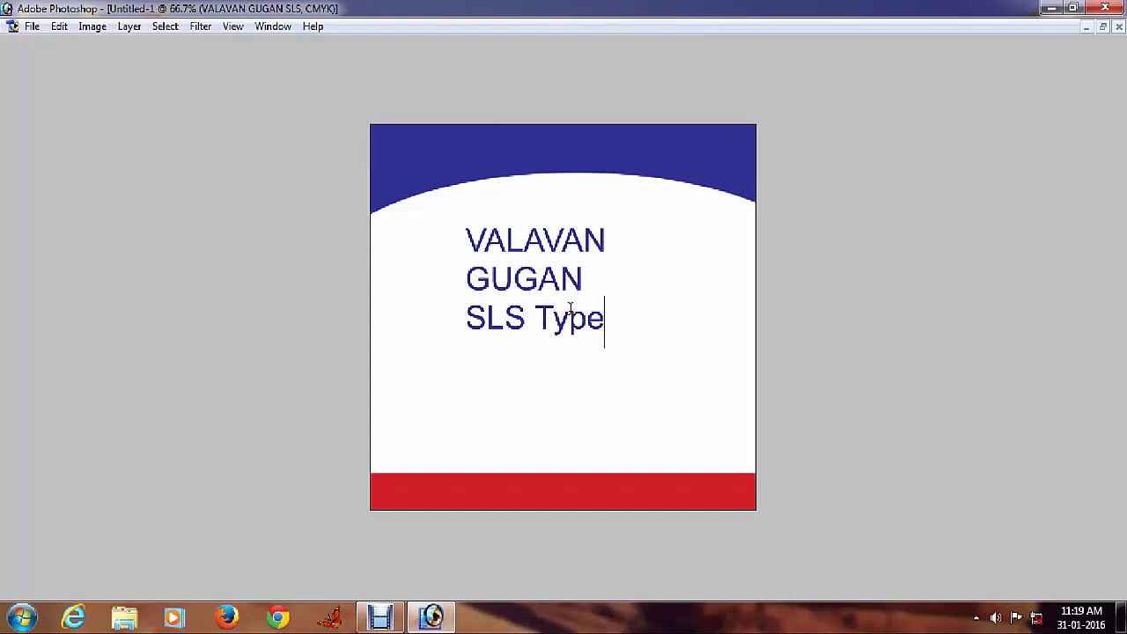
key(Return)
key(BackSpace)
key(ctrl+Return)
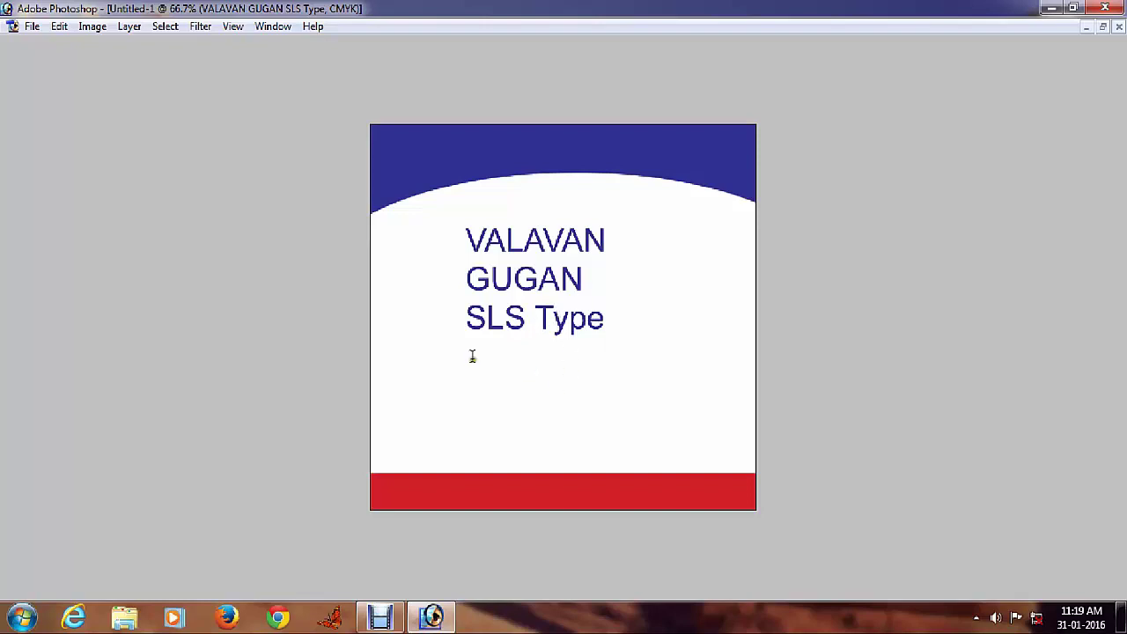
- Confirm 'Type' stays on the SLS line, then show the panels again with Tab
click(522, 318)
key(Return)
key(BackSpace)
key(Tab)
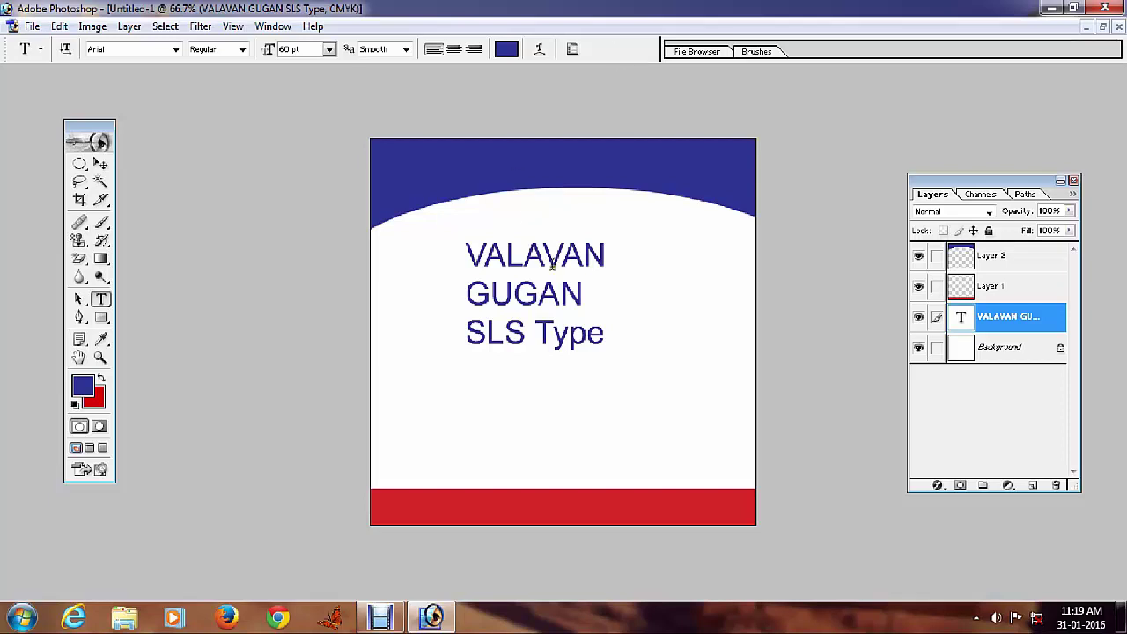
- Reopen the name text, nudge it left and up, and select all its characters
click(562, 251)
mouse_move(573, 167)
mouse_down()
mouse_move(526, 154)
mouse_move(546, 160)
mouse_up()
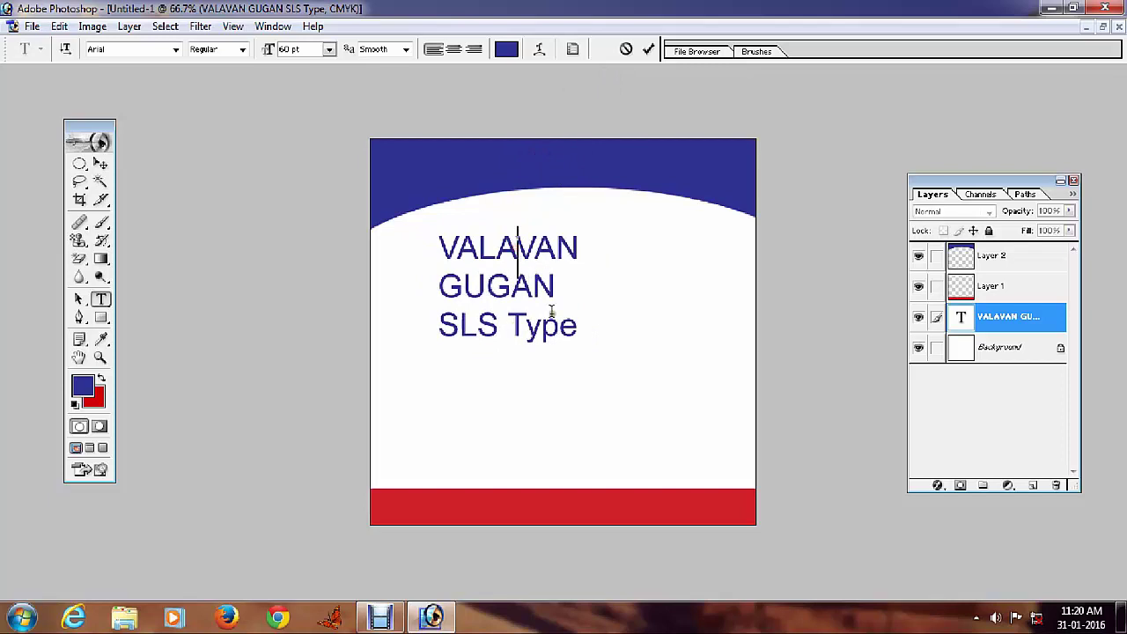
click(478, 251)
click(166, 26)
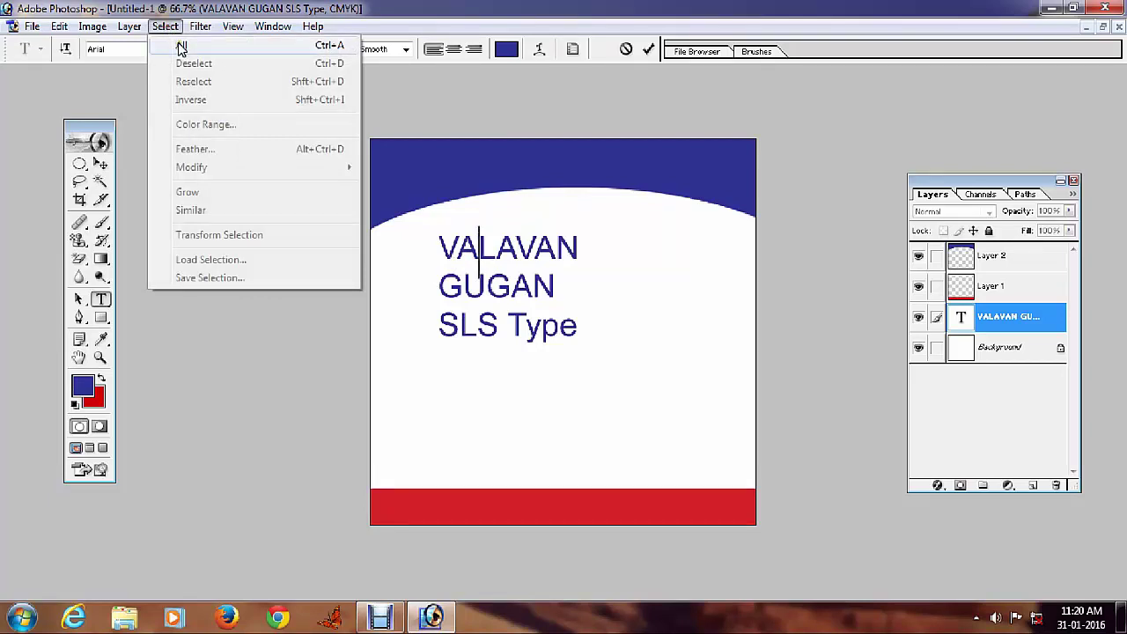
click(177, 42)
- Colour the selected name text bright magenta in the Color Picker and commit it
click(82, 385)
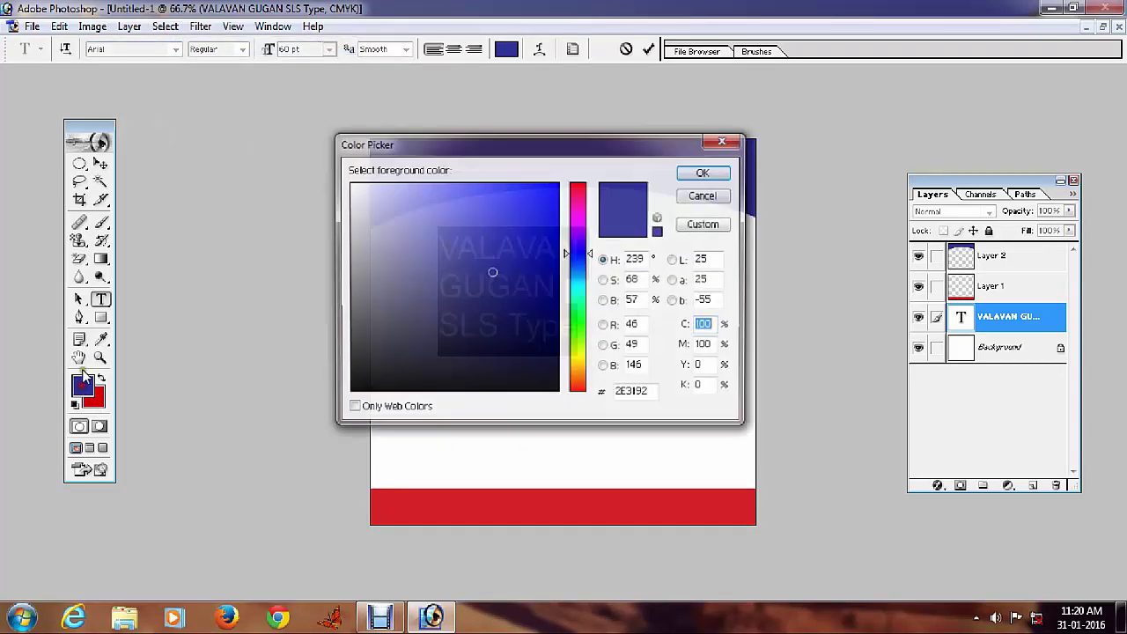
drag(584, 312, 584, 217)
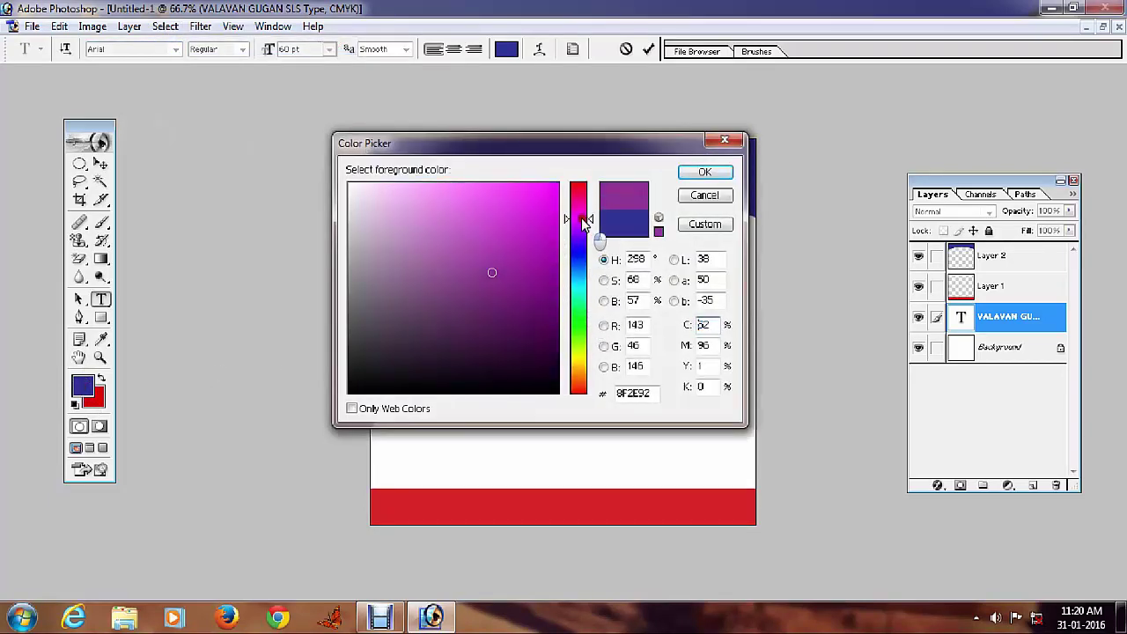
click(547, 211)
click(704, 171)
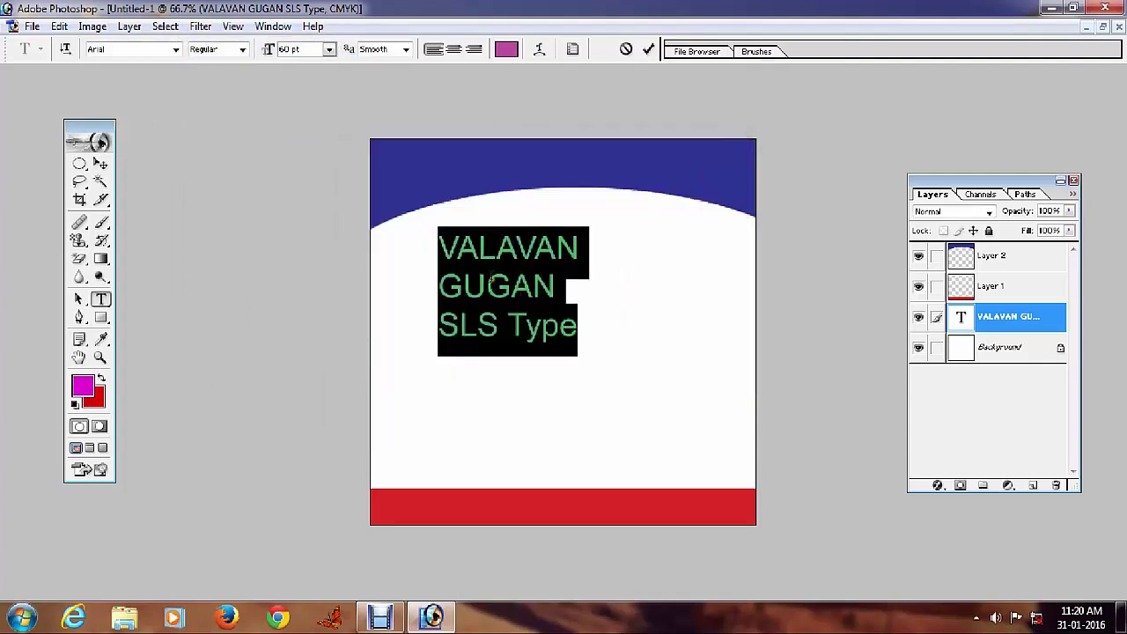
key(BackSpace)
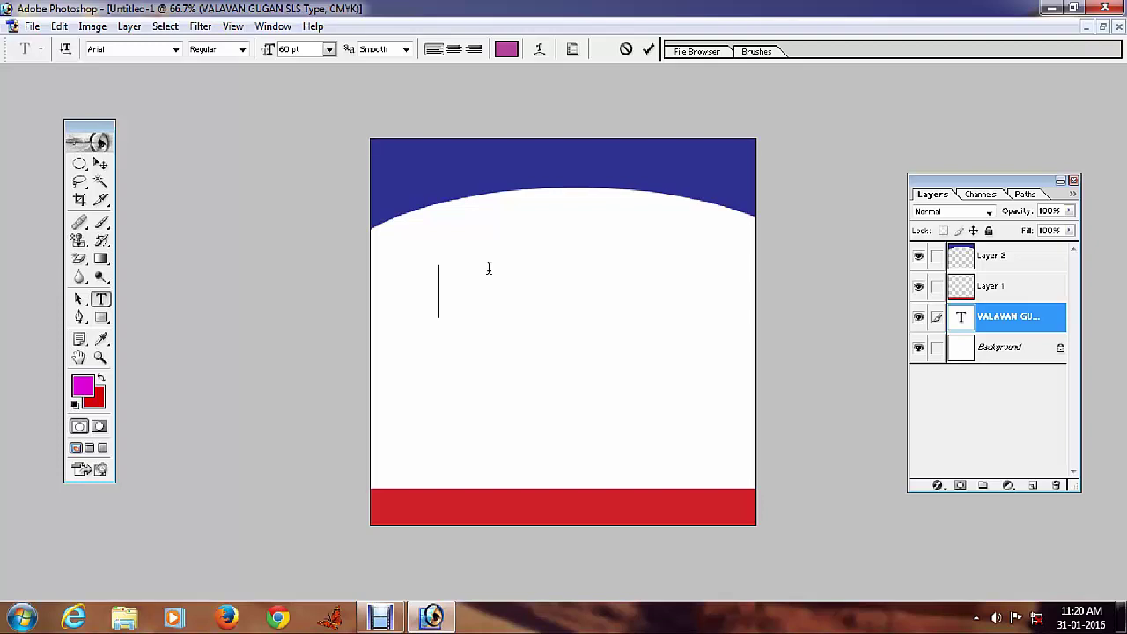
key(ctrl+z)
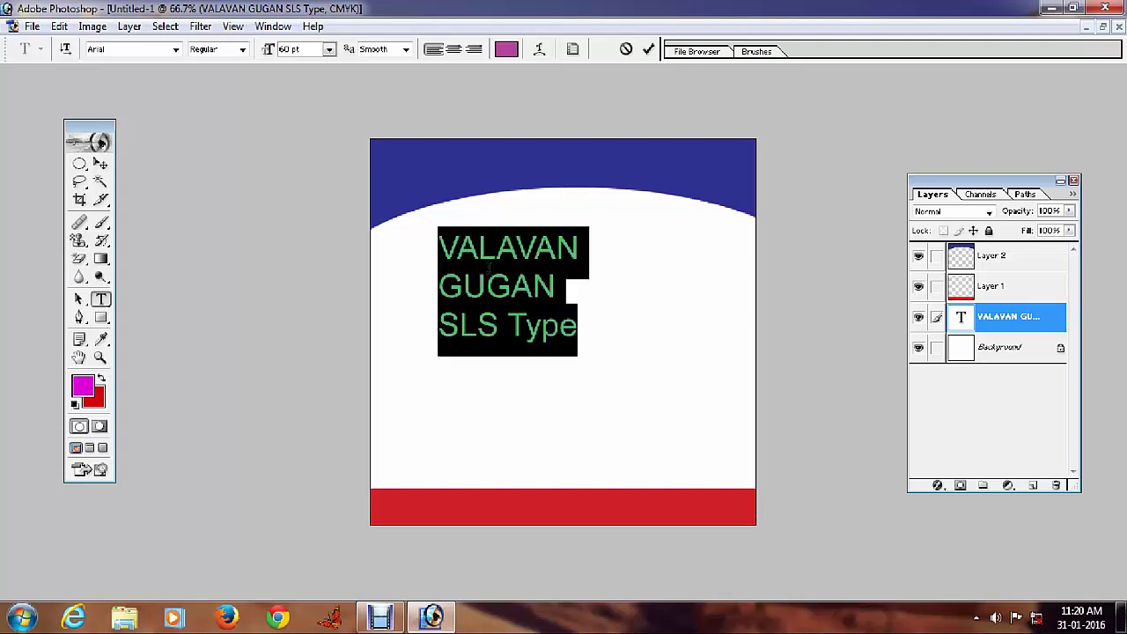
click(647, 49)
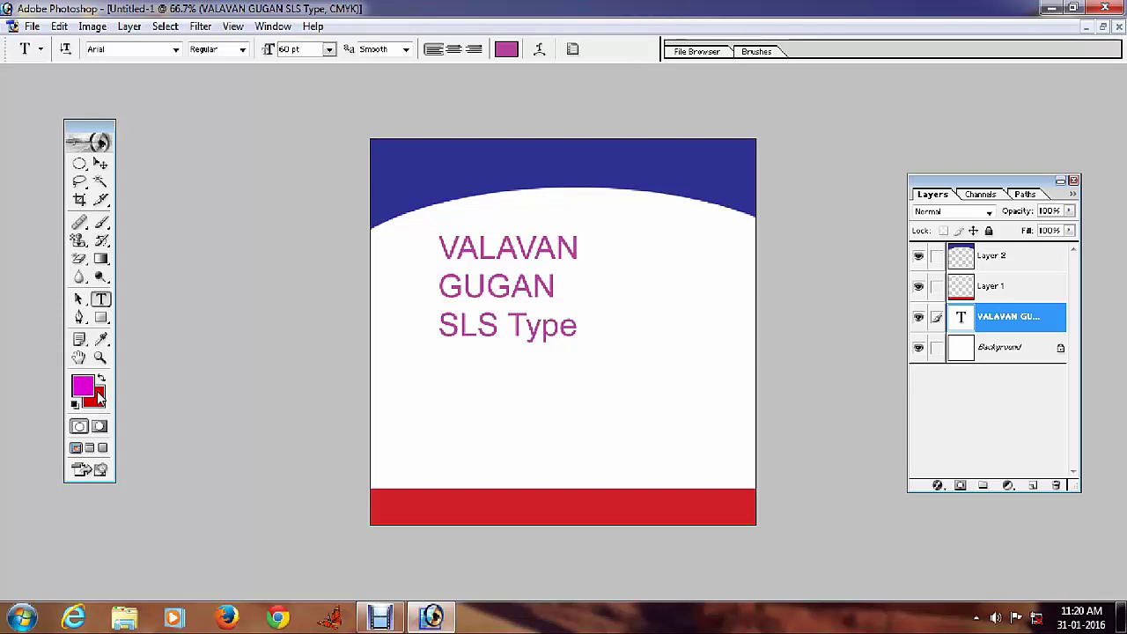
- Compare red and magenta fills on the name text, ending with magenta
key(ctrl+BackSpace)
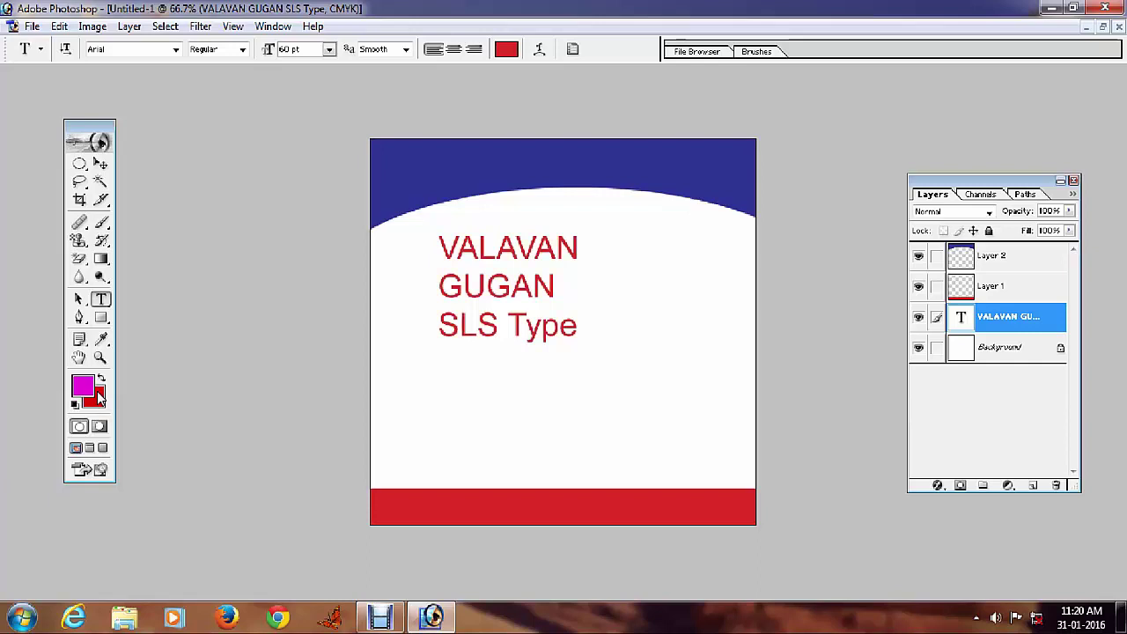
key(alt+BackSpace)
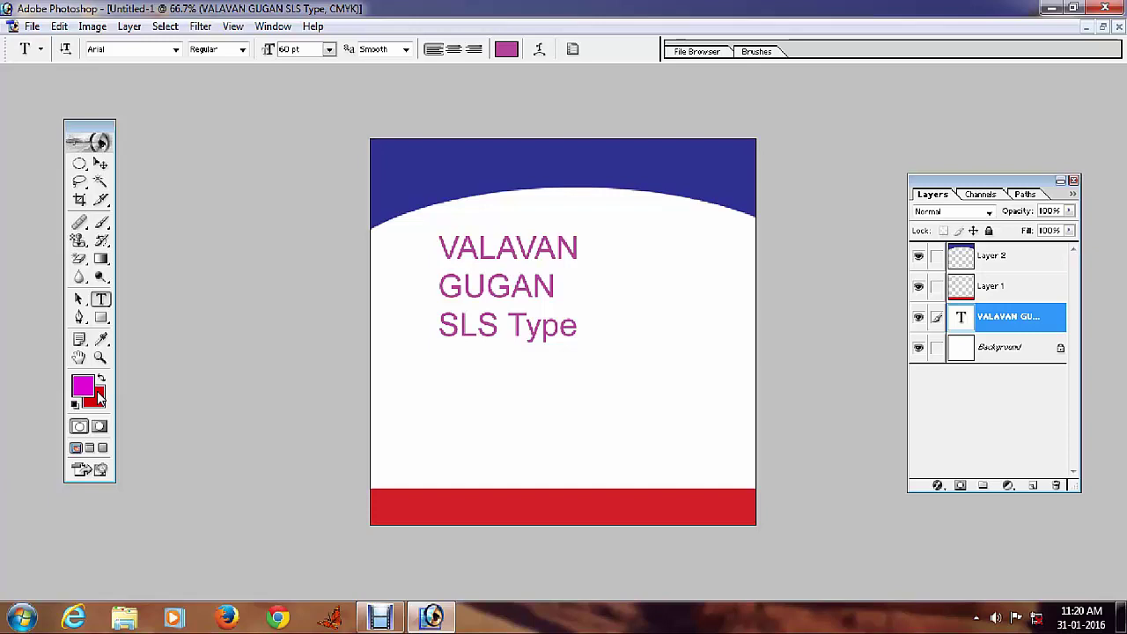
key(ctrl+BackSpace)
key(alt+BackSpace)
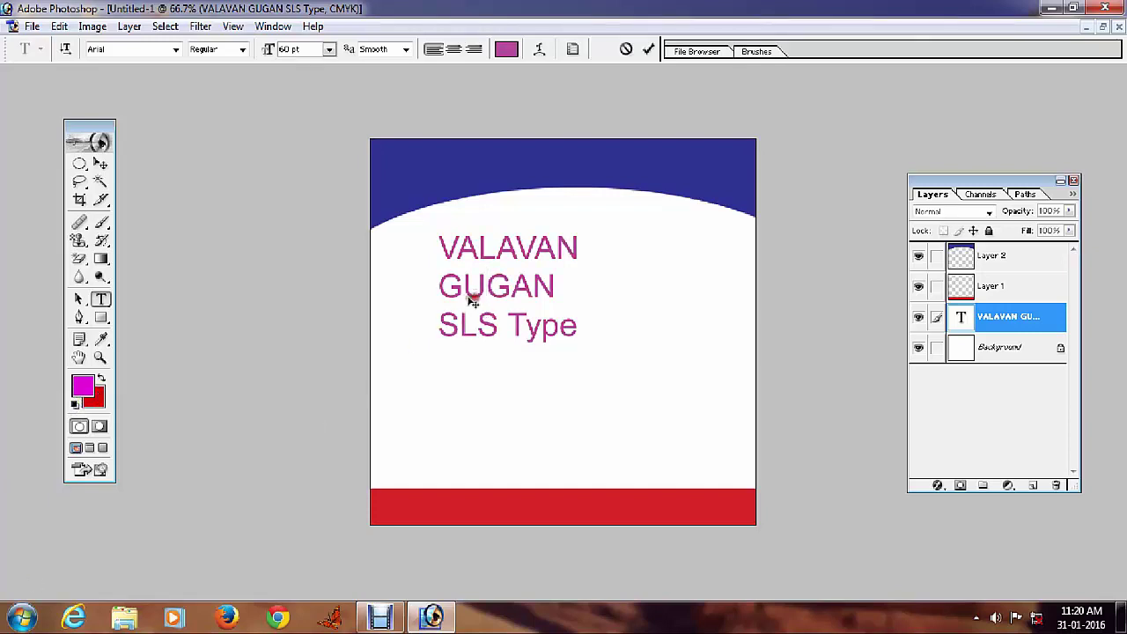
- Recolour all three name lines to dark purple #490046 and commit
click(470, 294)
key(ctrl+a)
click(81, 386)
drag(558, 317, 556, 333)
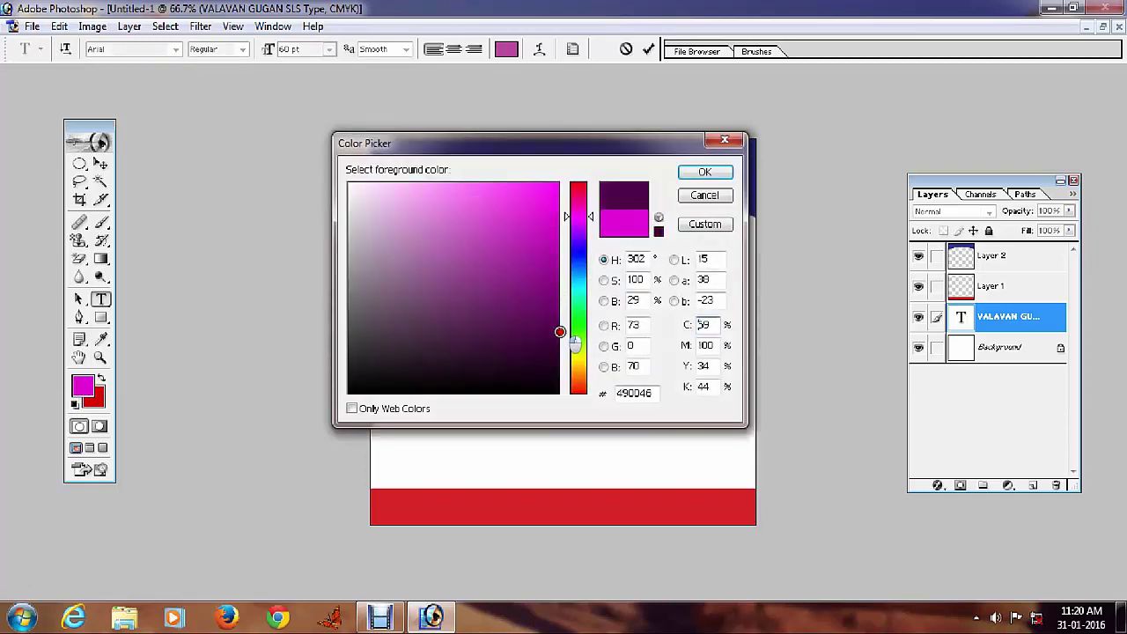
click(704, 172)
key(ctrl+Return)
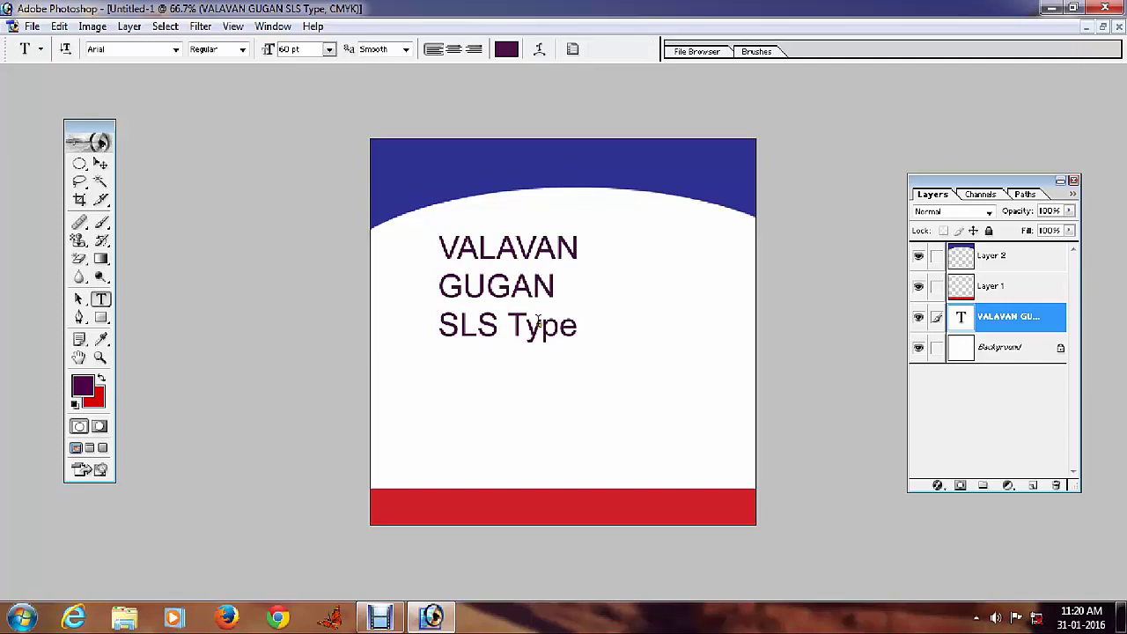
- With the Move tool, make the Background layer active
click(100, 166)
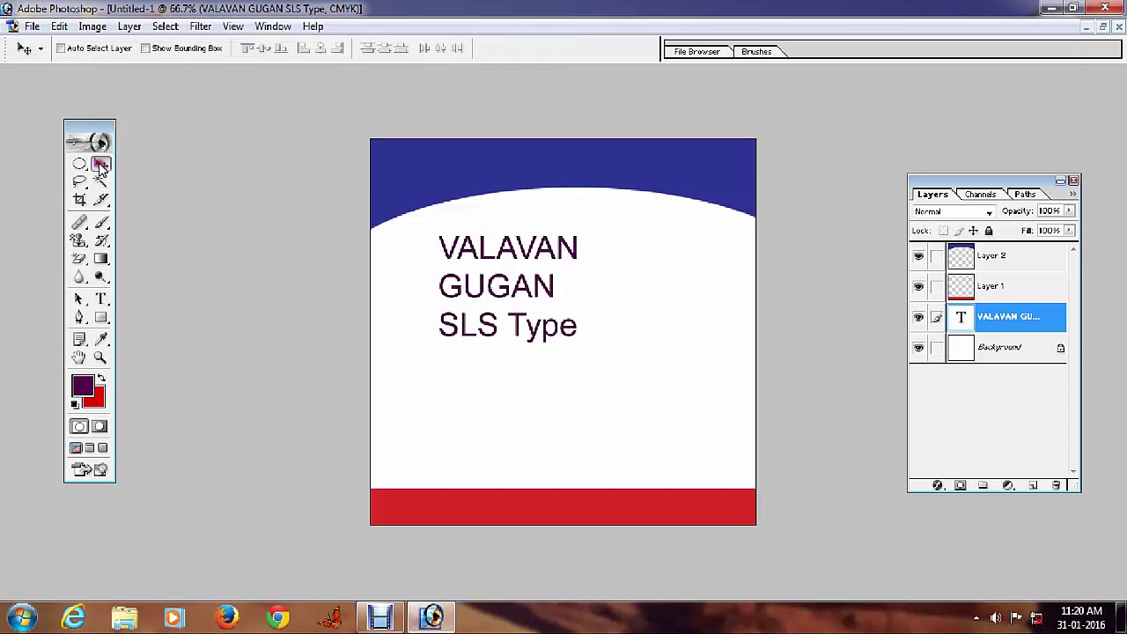
right_click(599, 296)
click(627, 305)
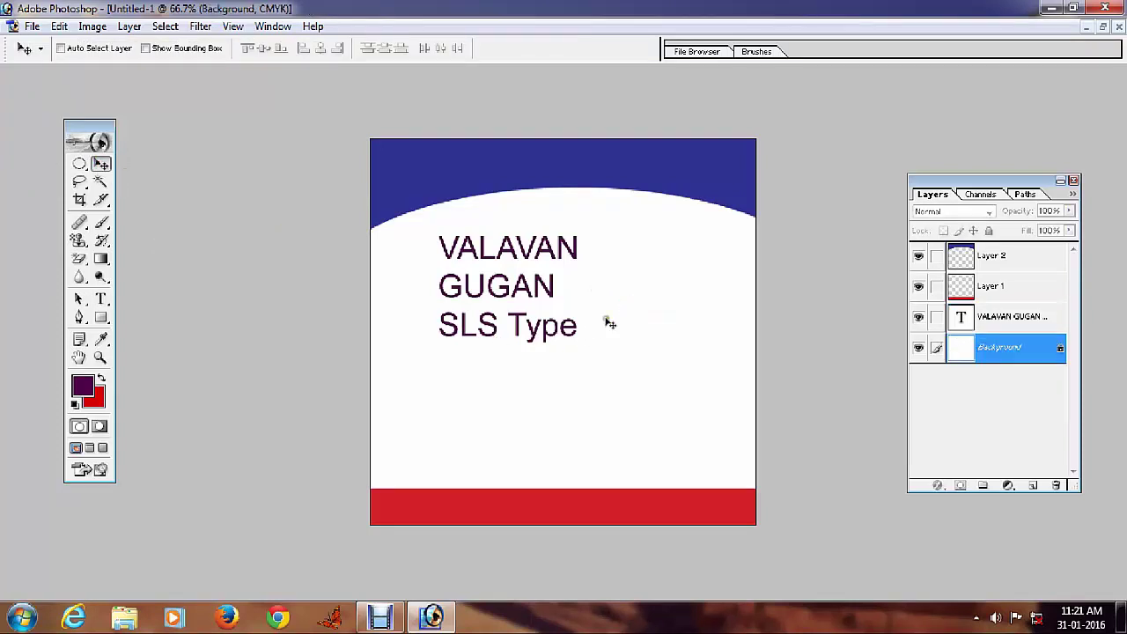
right_click(562, 173)
click(587, 182)
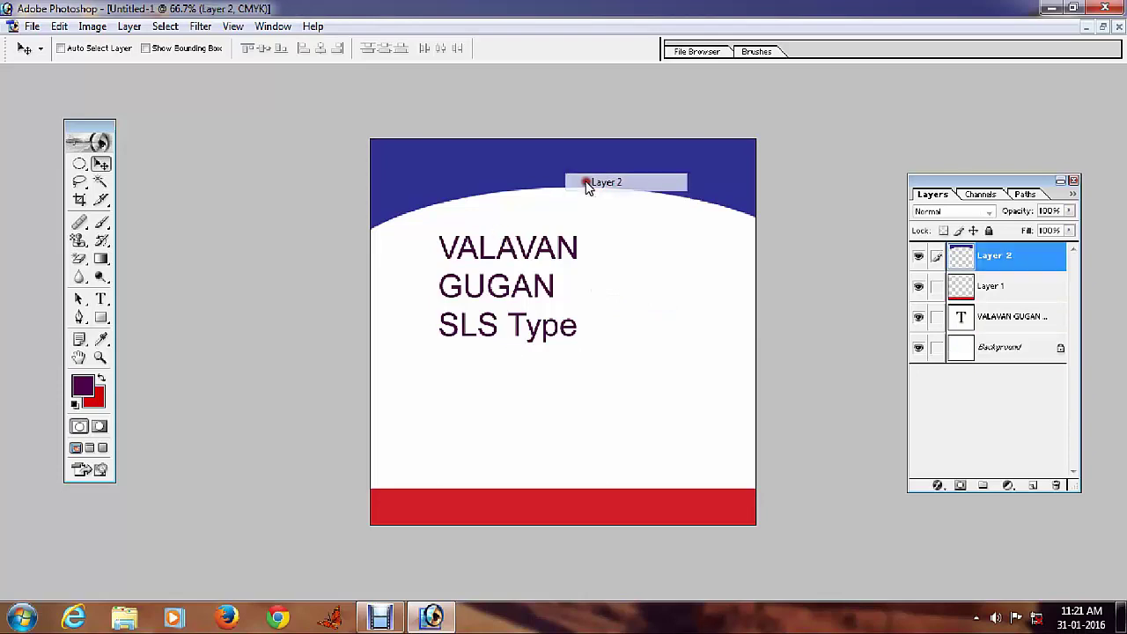
right_click(625, 259)
click(651, 276)
right_click(641, 280)
click(696, 292)
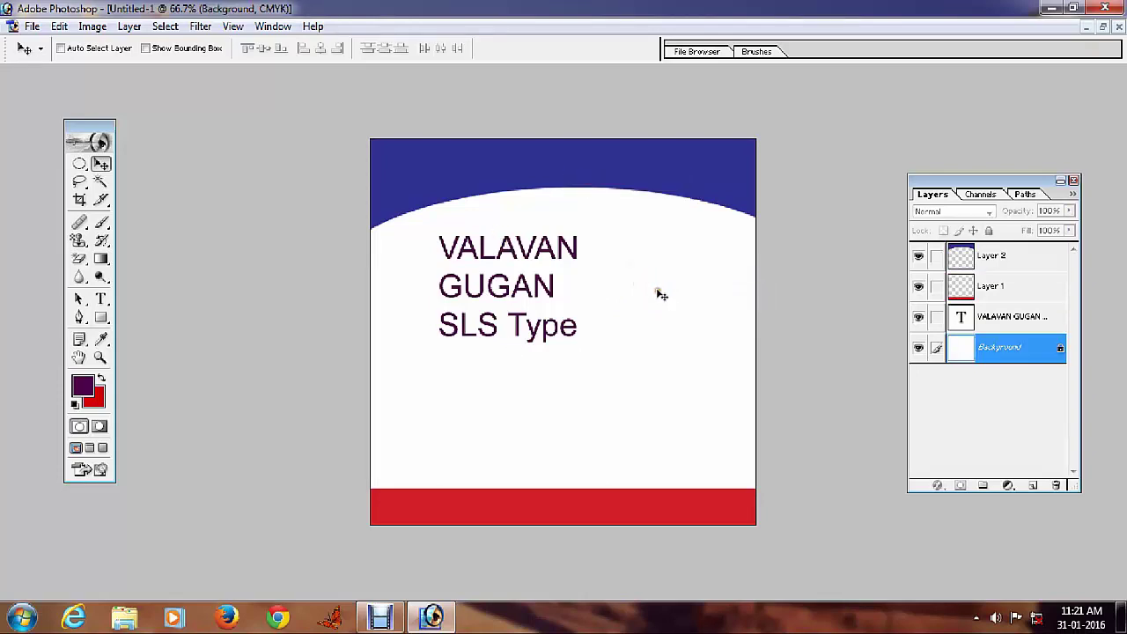
- Set the foreground colour to bright yellow and fill the white background with it
click(79, 387)
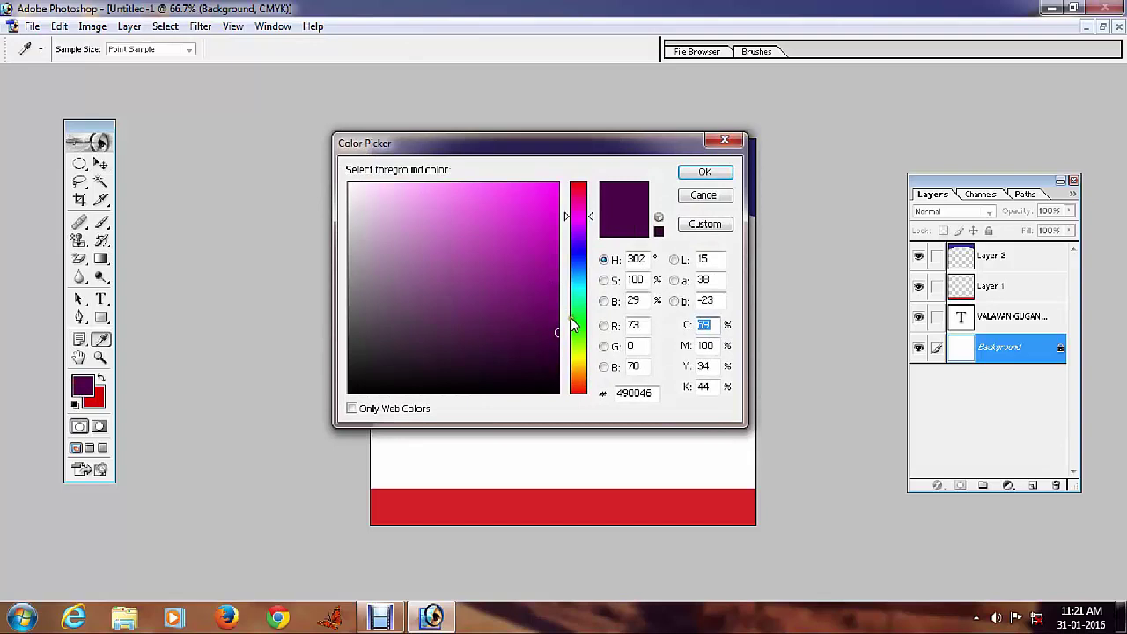
drag(577, 294, 577, 360)
drag(543, 226, 551, 188)
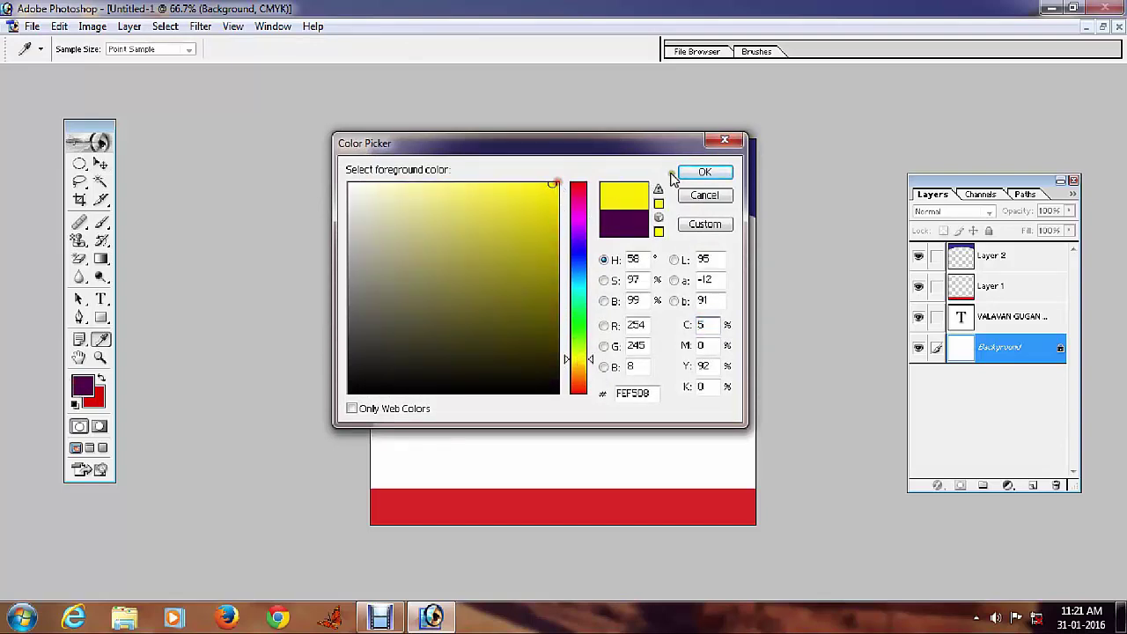
click(704, 172)
key(v)
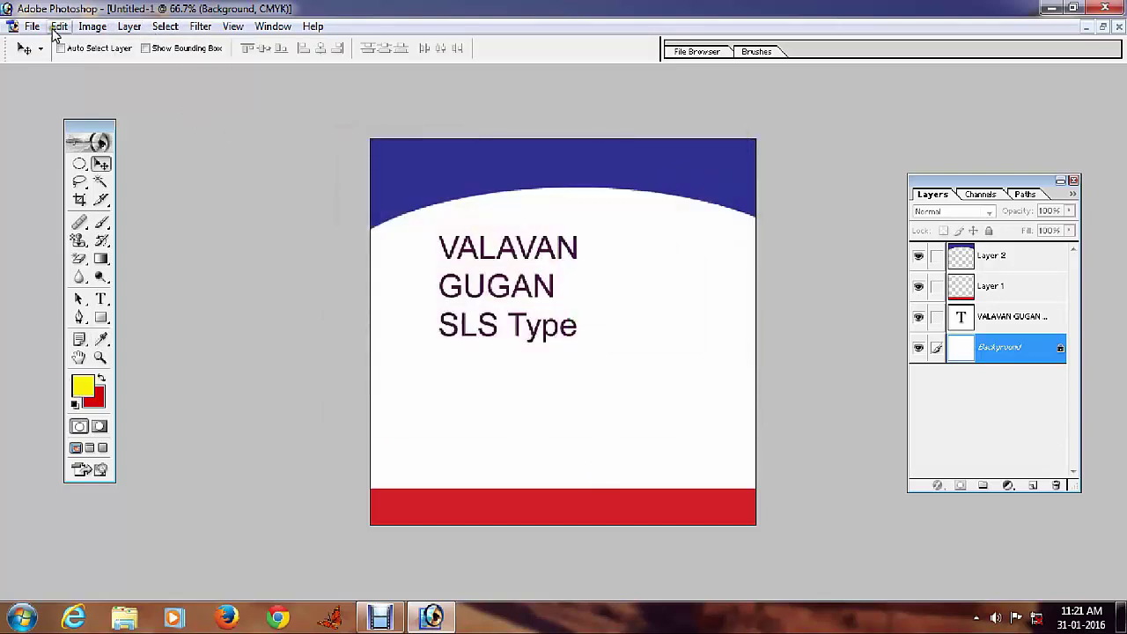
click(59, 26)
click(478, 377)
key(alt+BackSpace)
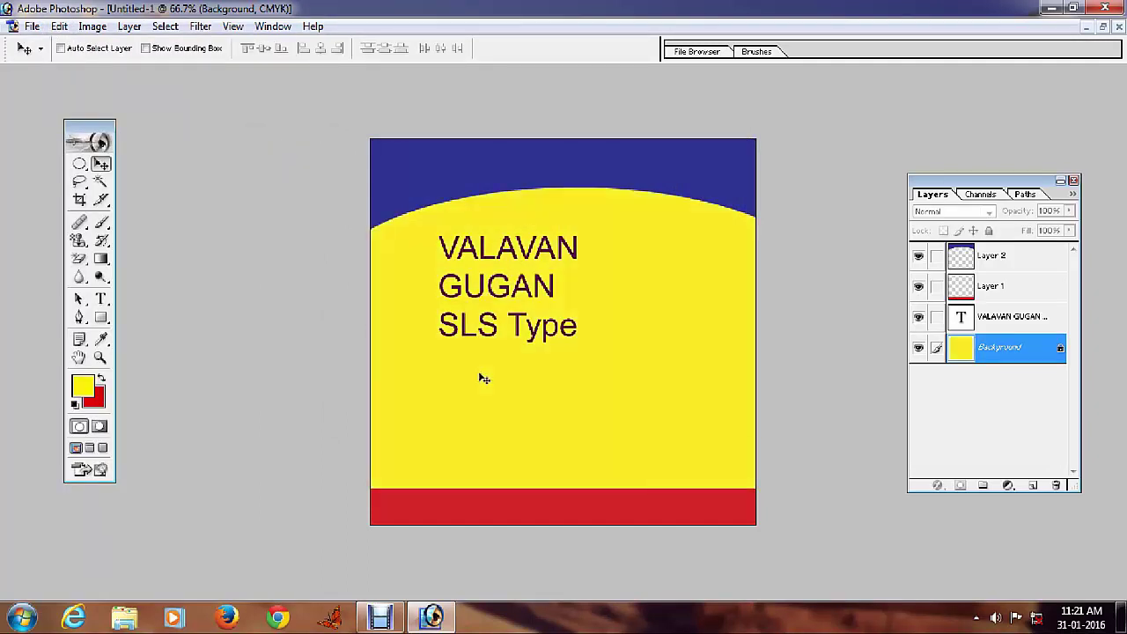
- Move the three-line name text right and down toward the card centre
right_click(531, 293)
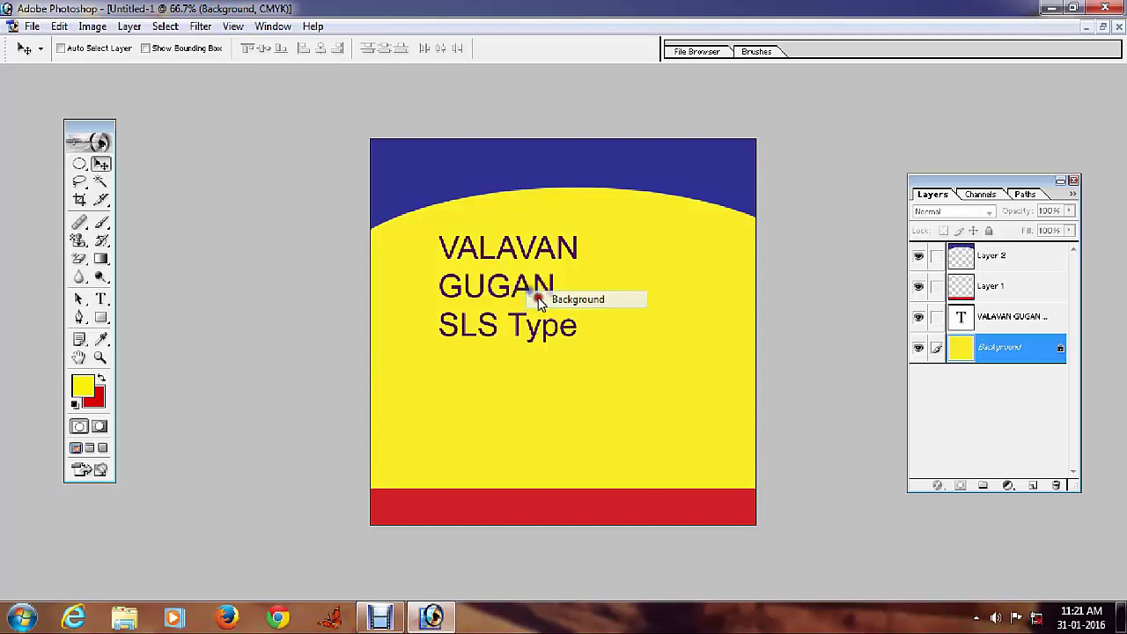
right_click(537, 276)
click(573, 287)
drag(521, 249, 566, 288)
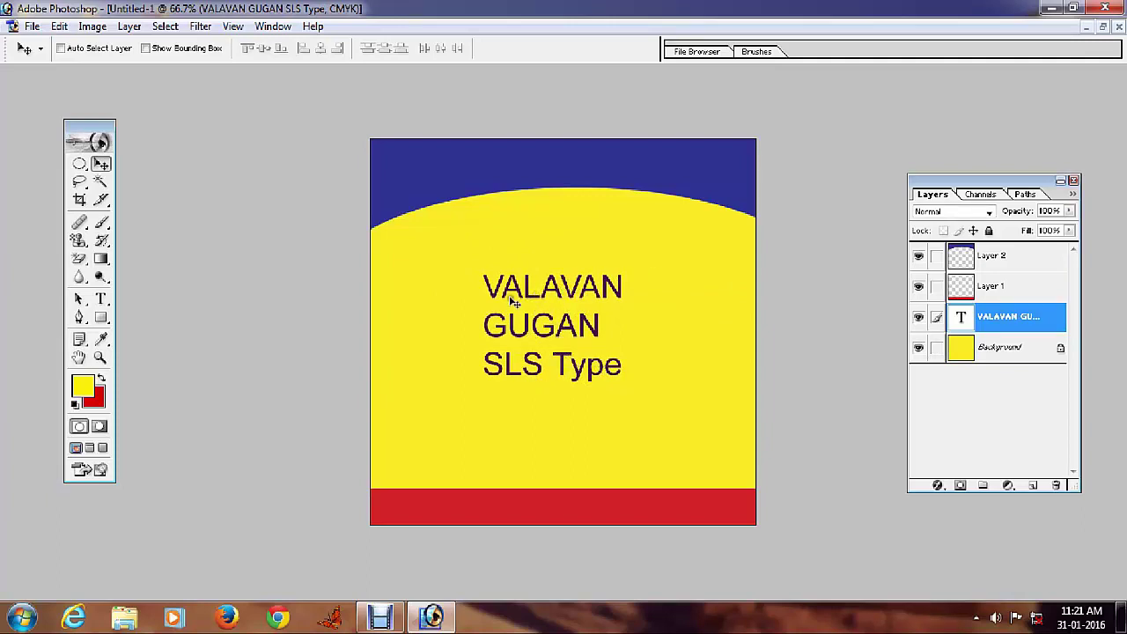
- Try moving and red-filling the blue arc's Layer 2, undoing both changes
right_click(448, 301)
click(458, 324)
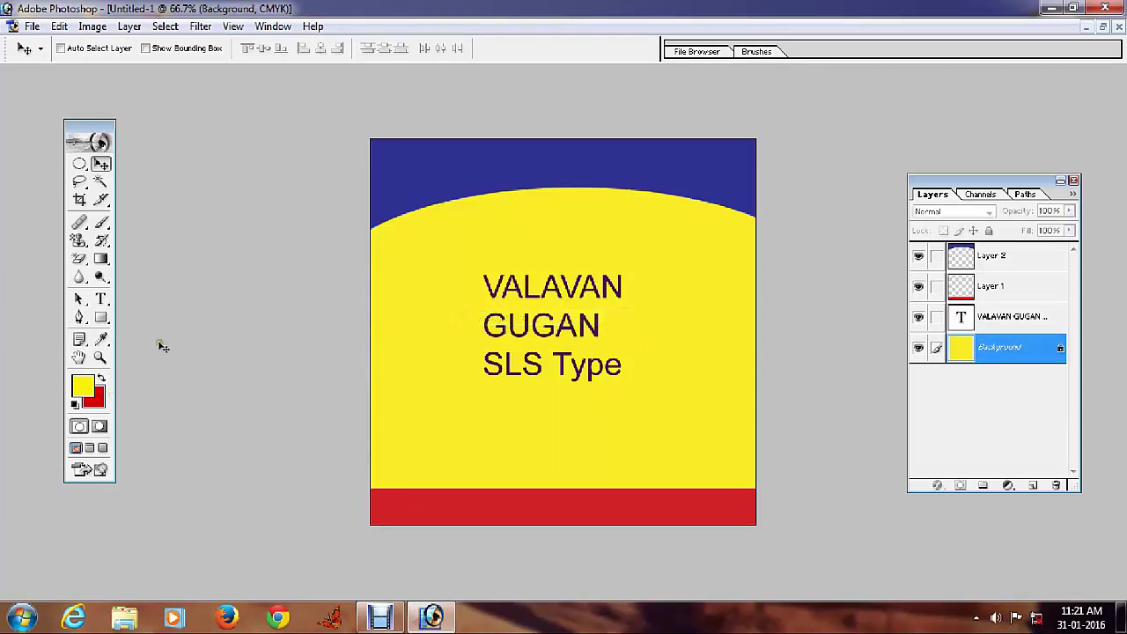
right_click(402, 178)
click(435, 185)
drag(448, 181, 448, 194)
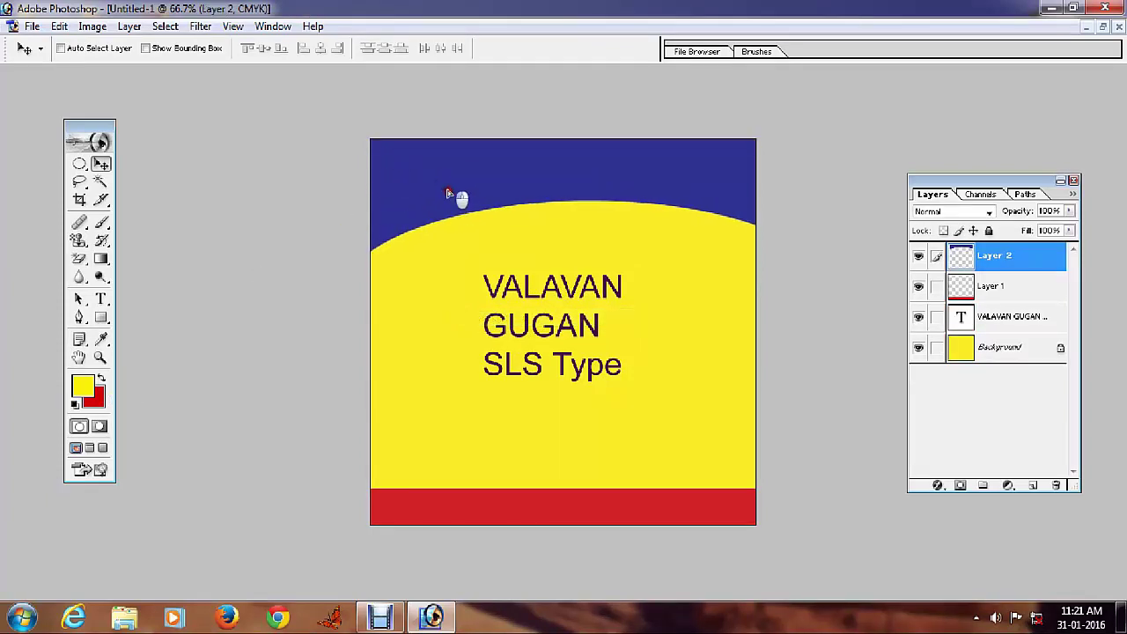
key(ctrl+z)
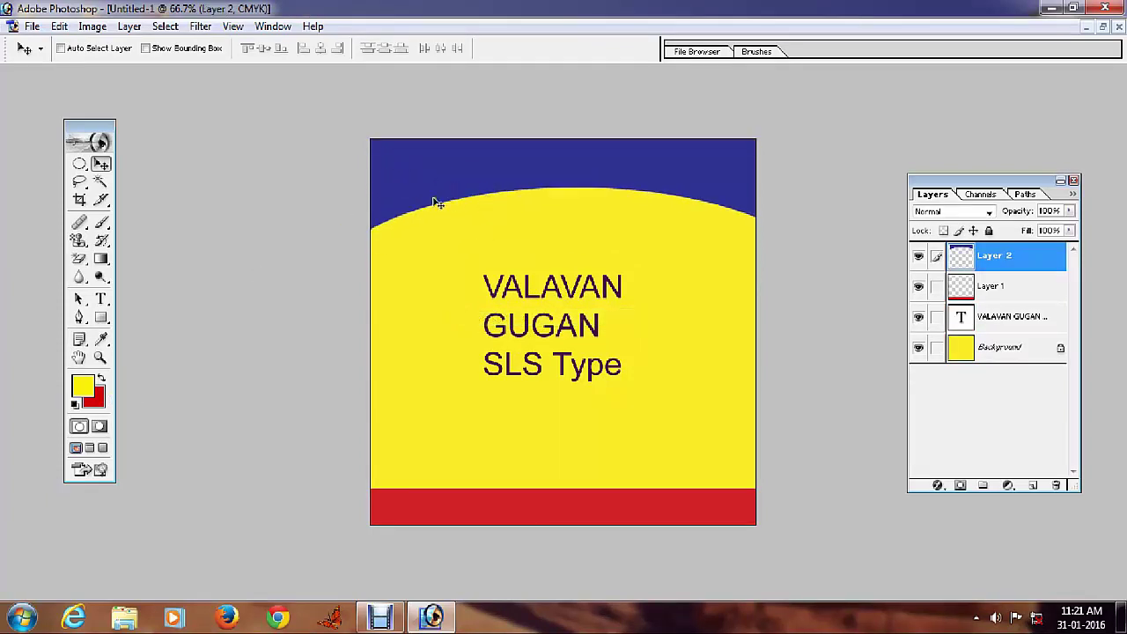
key(ctrl+BackSpace)
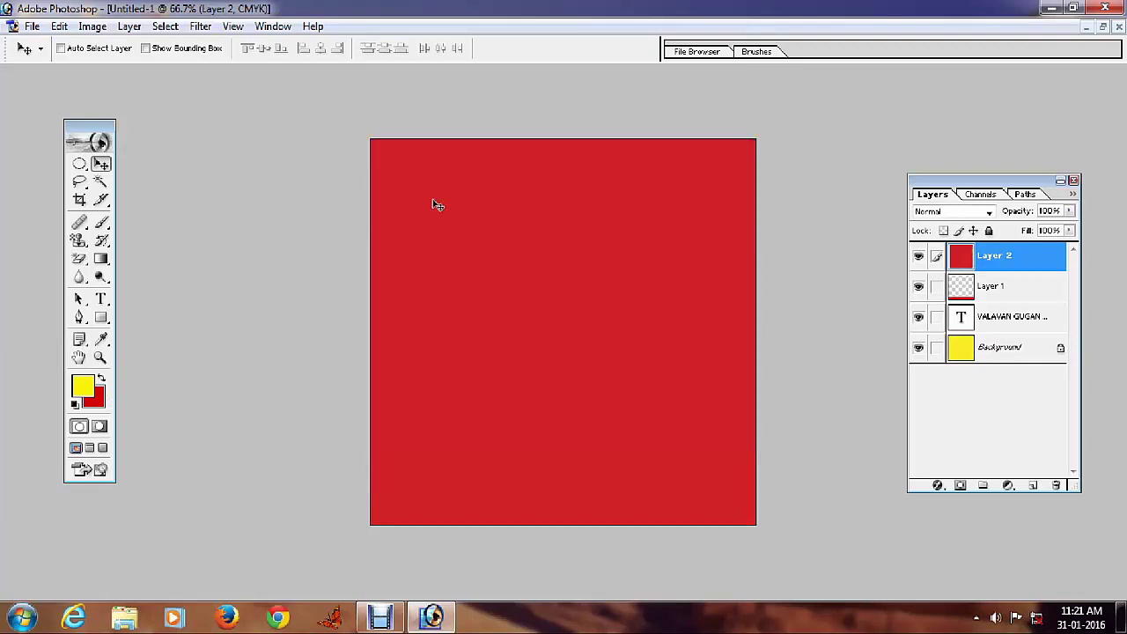
key(ctrl+z)
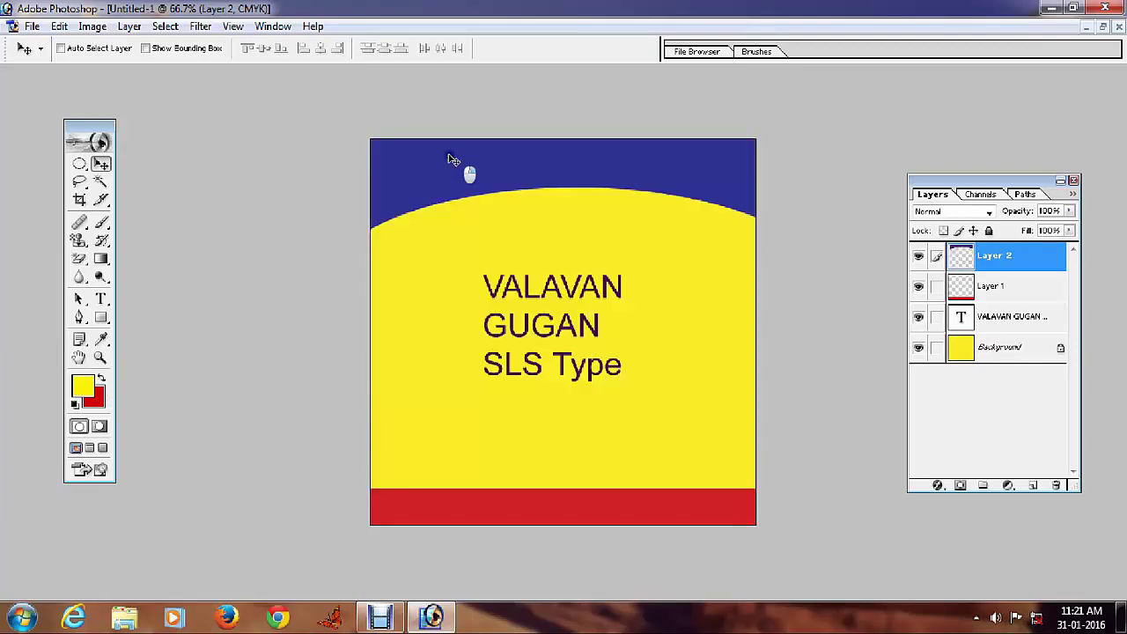
- Nudge the blue arc, refill the red bottom stripe selection, then deselect
drag(451, 173, 475, 198)
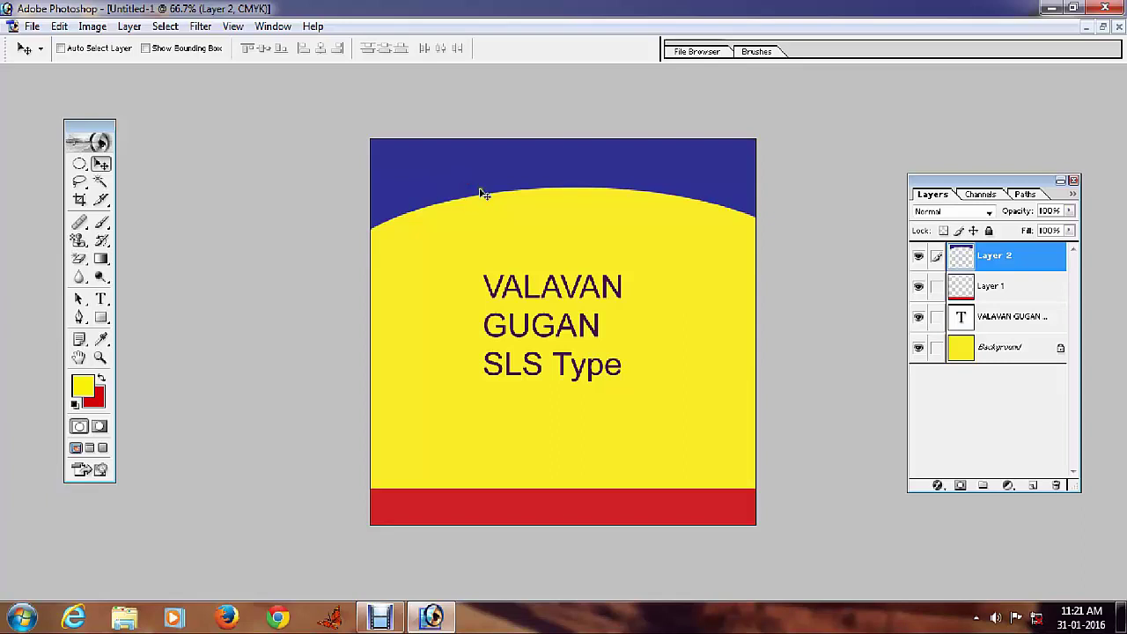
ctrl+click(959, 264)
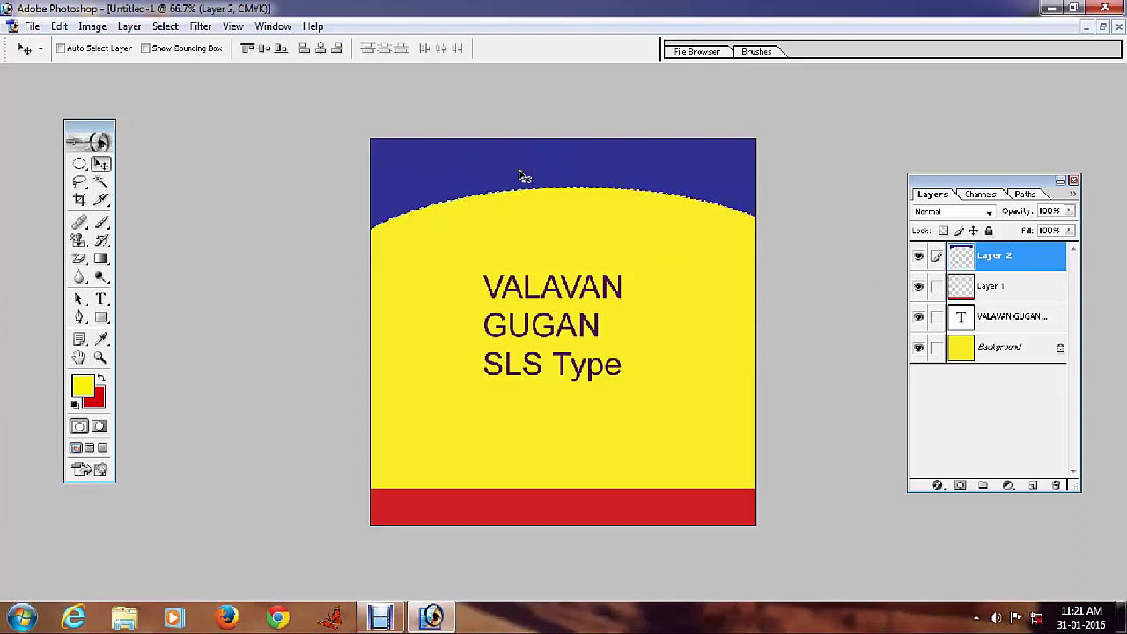
key(ctrl+d)
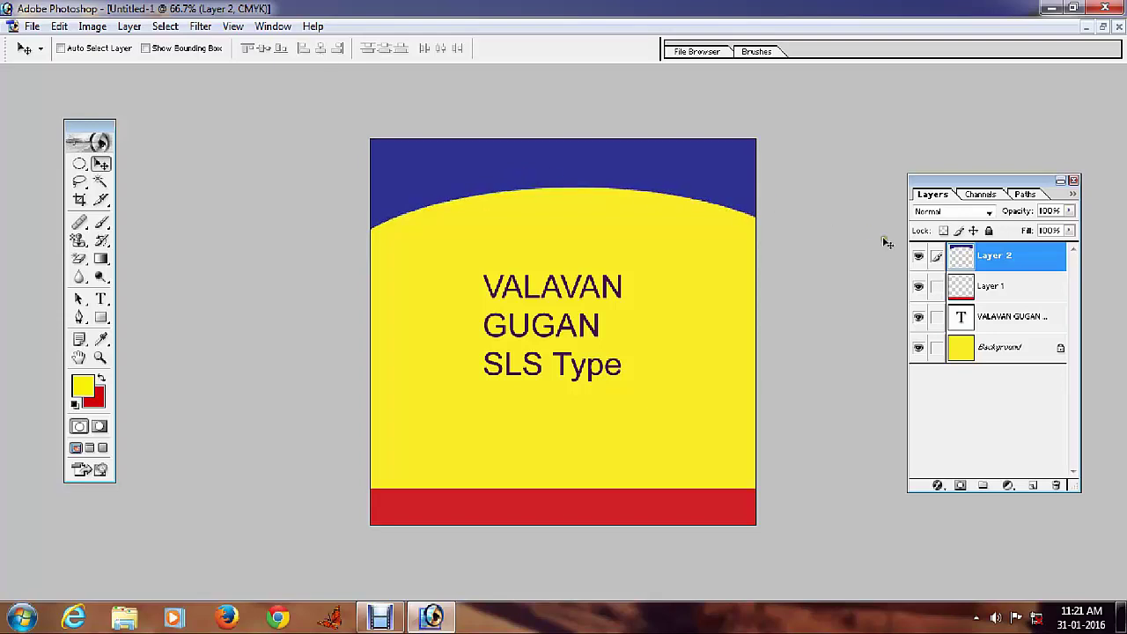
ctrl+click(960, 287)
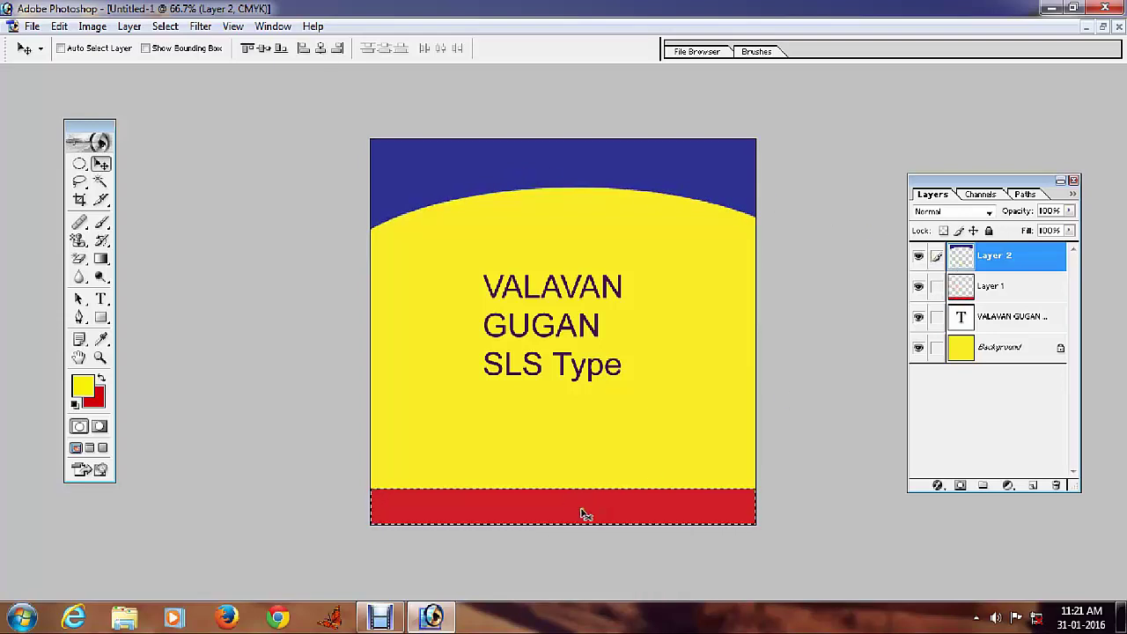
key(alt+BackSpace)
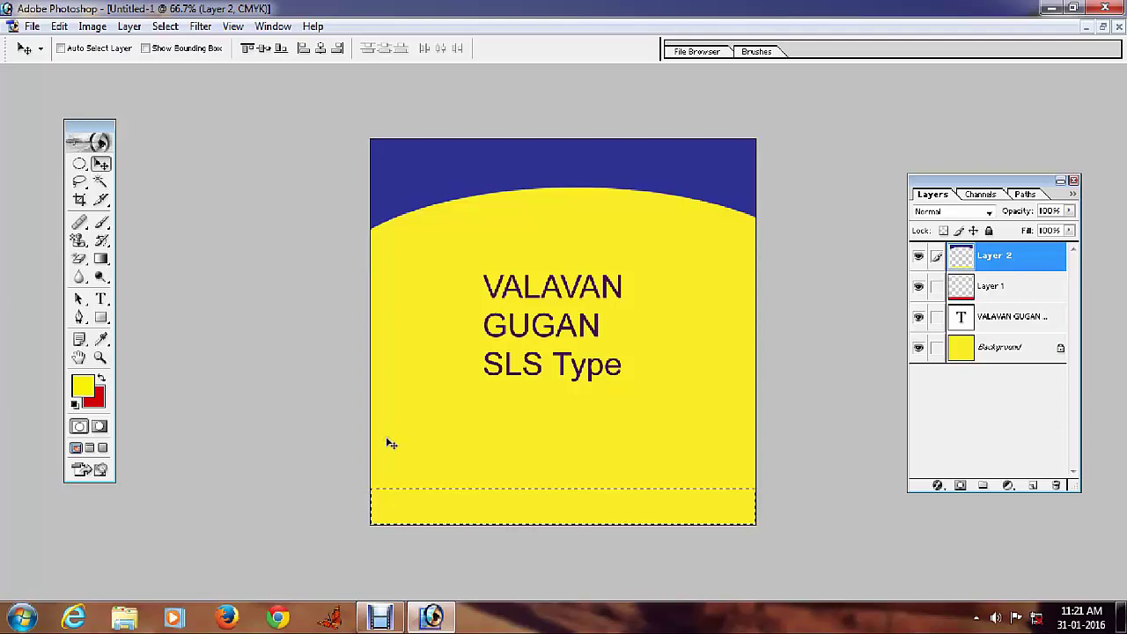
key(ctrl+BackSpace)
key(ctrl+d)
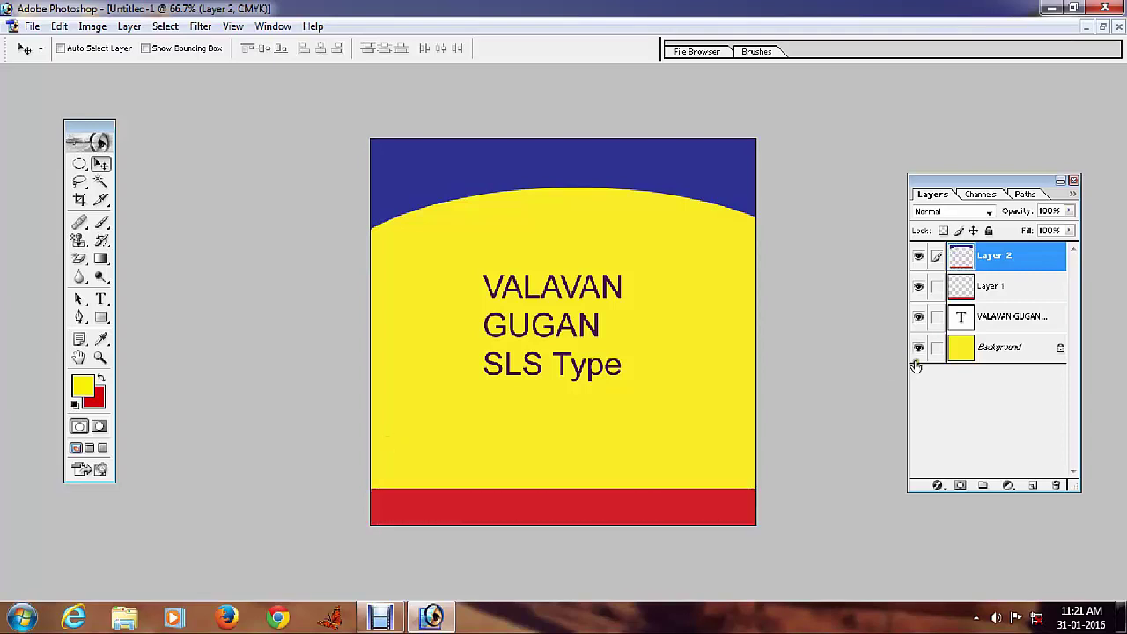
- Load Layer 2's transparency as a selection, then deselect it
click(165, 25)
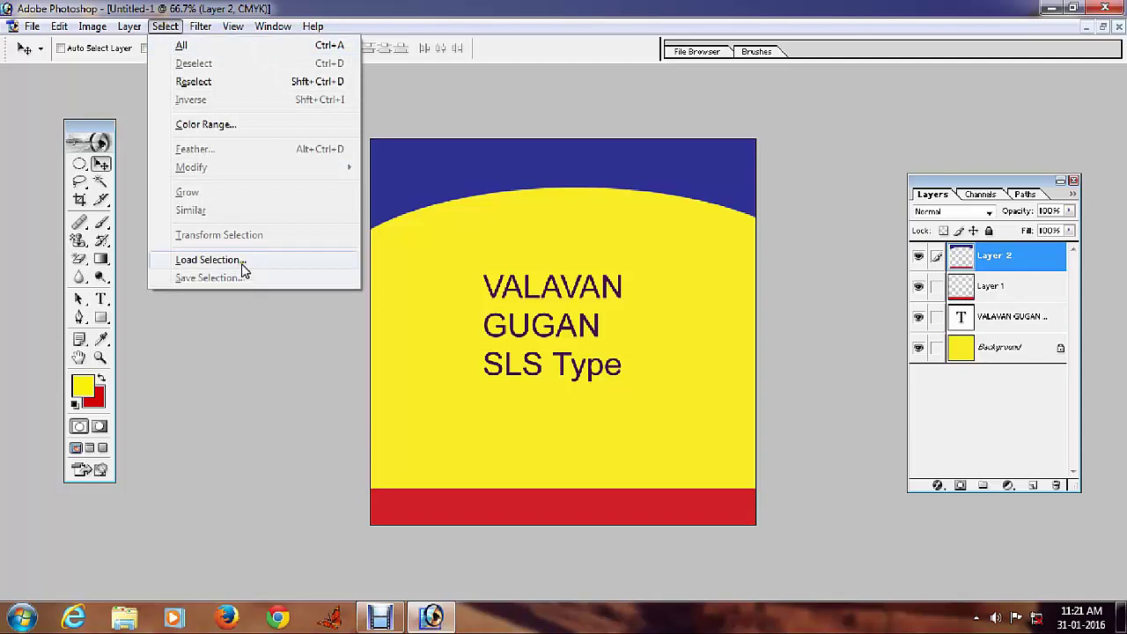
click(211, 260)
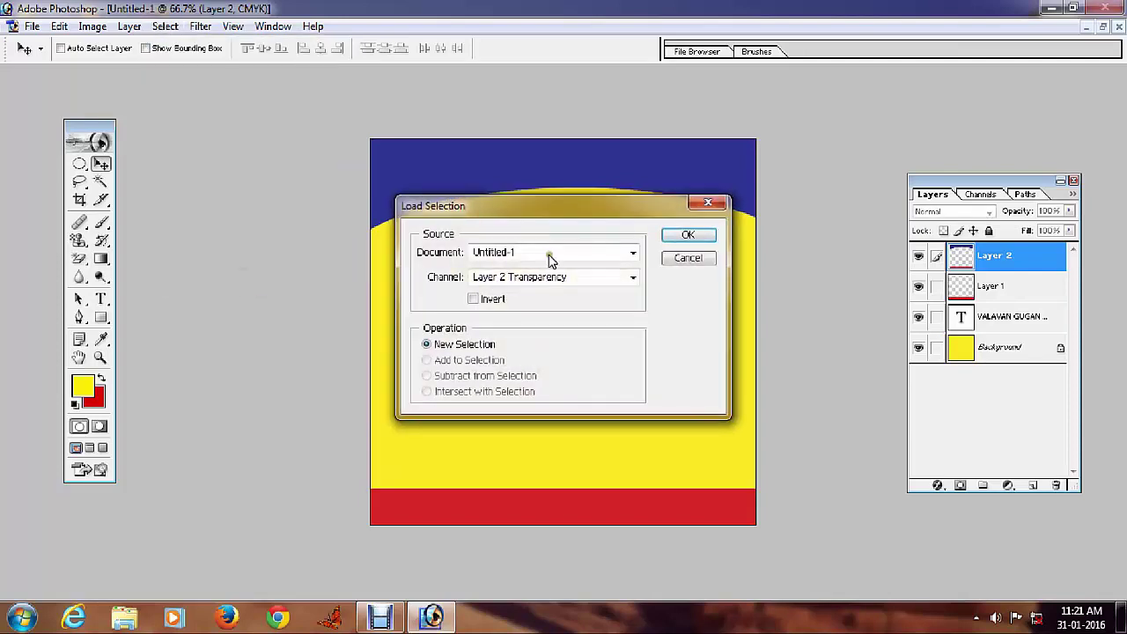
click(688, 234)
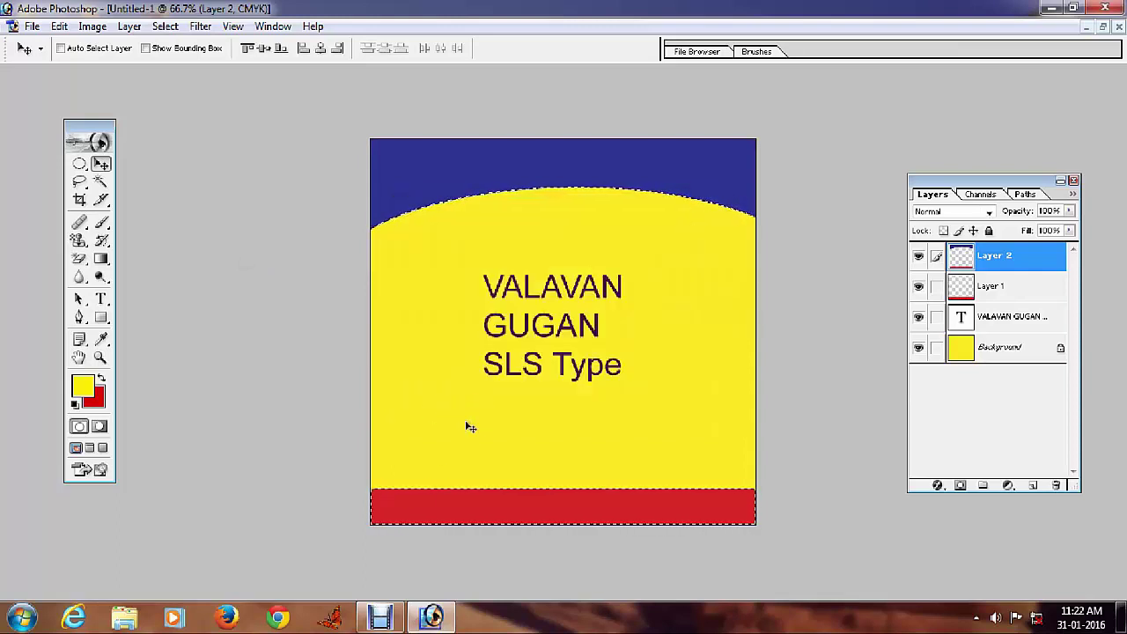
key(ctrl+d)
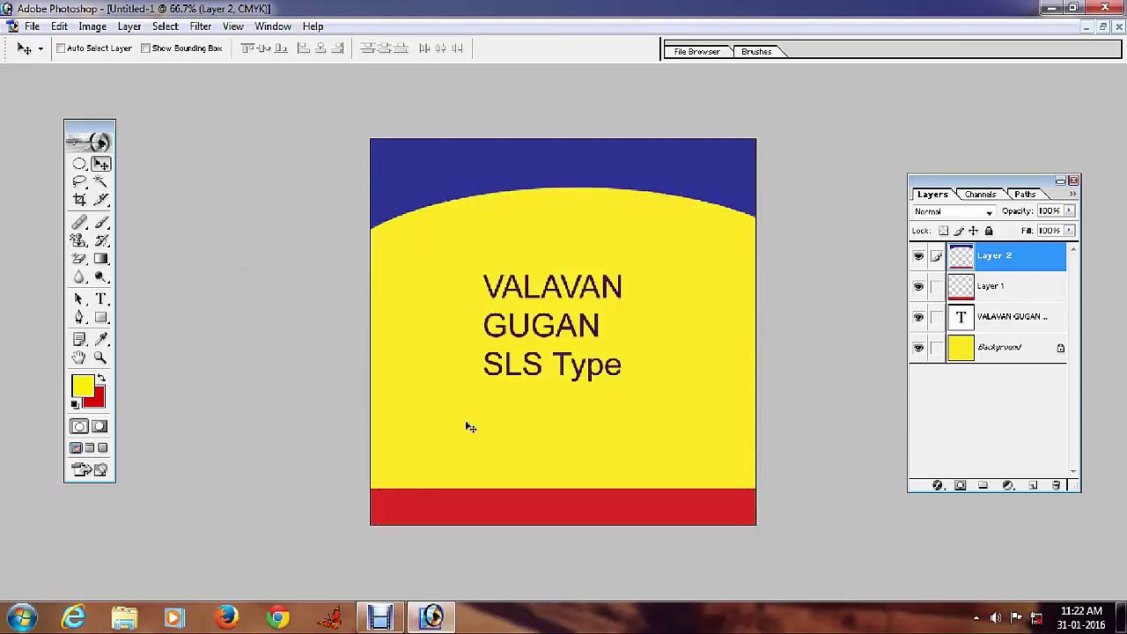
- Zoom in on the card, then start and abandon an empty text layer
key(ctrl+space)
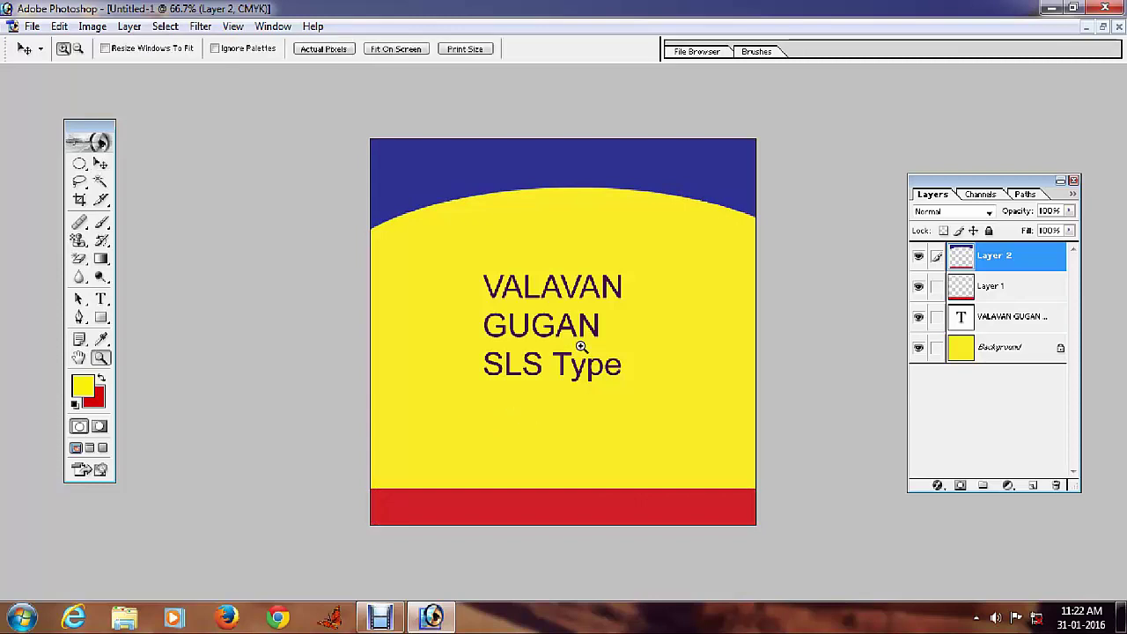
click(552, 352)
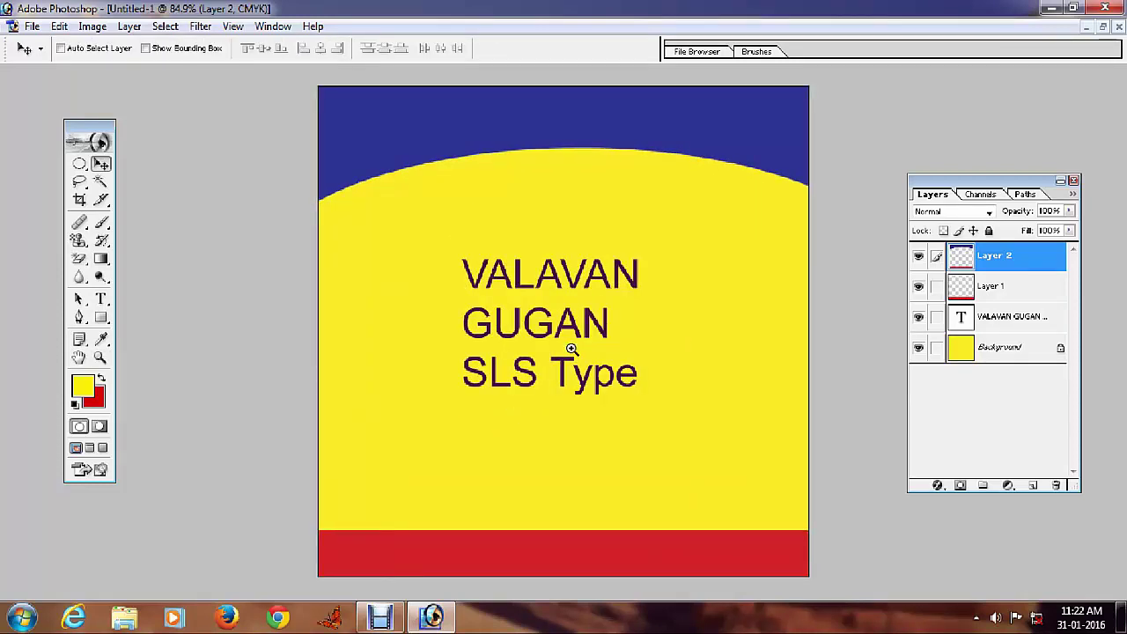
key(t)
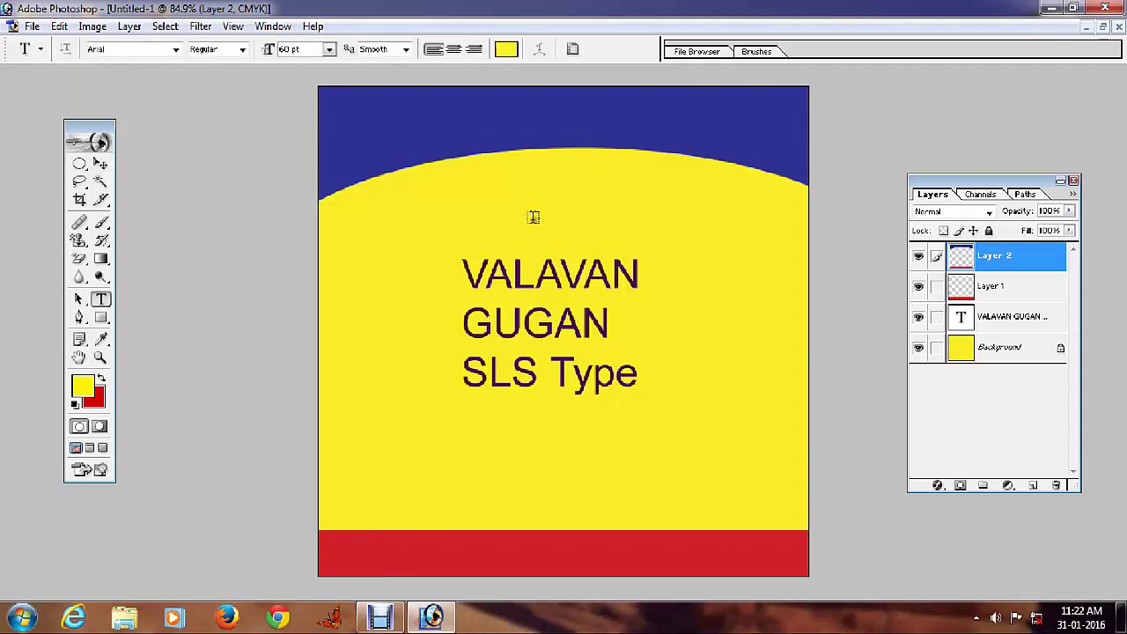
click(473, 214)
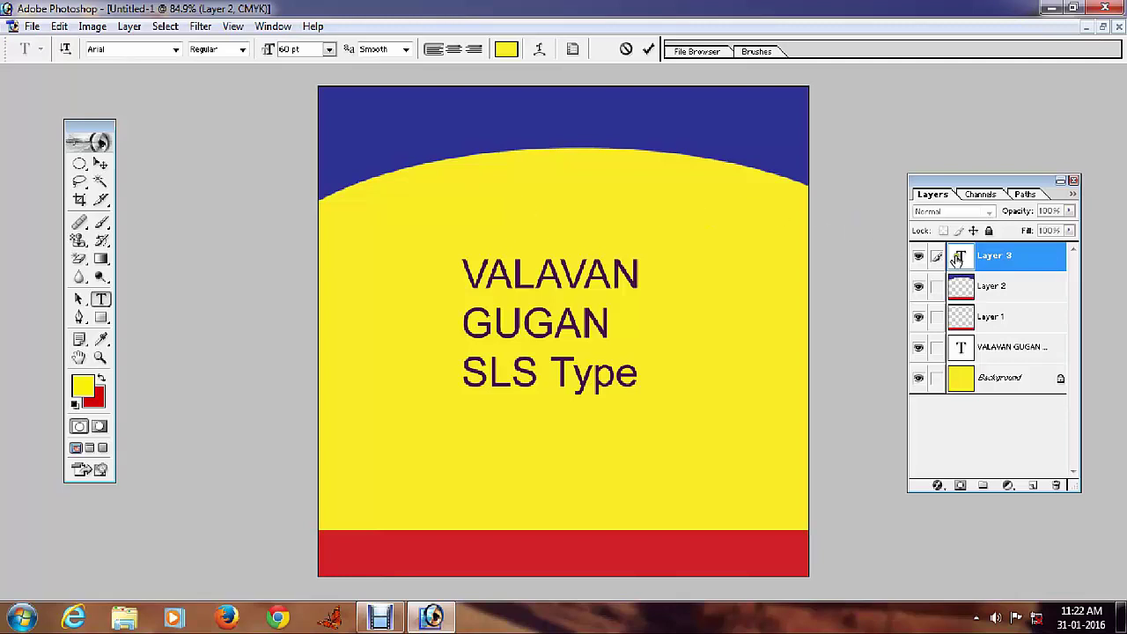
click(995, 257)
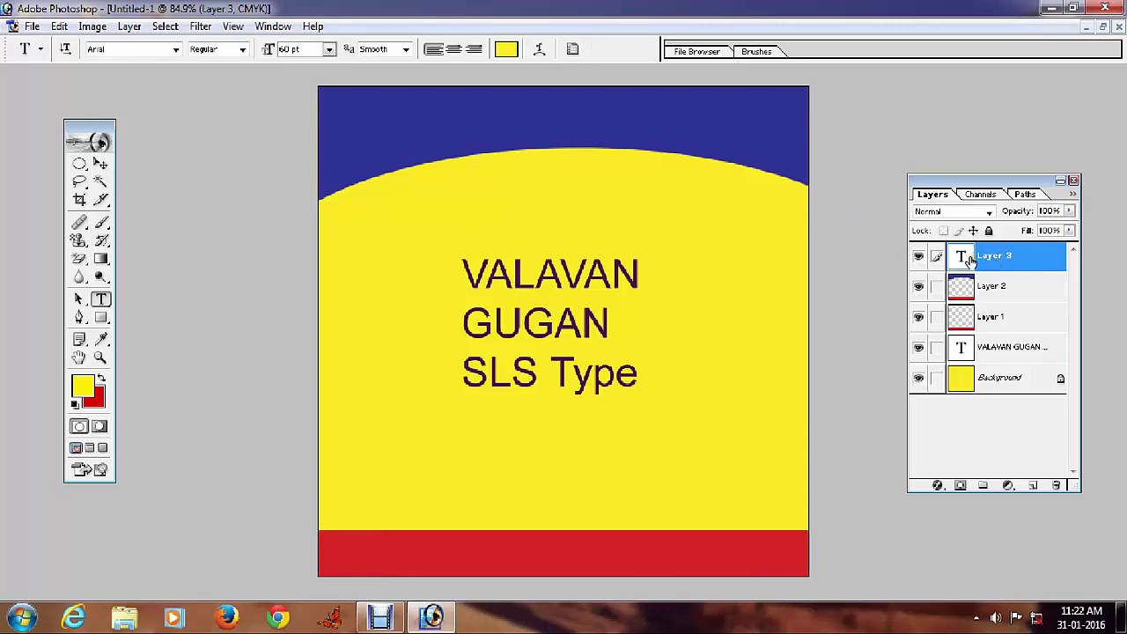
- Type placeholder text near the card's bottom and colour it dark olive
click(476, 482)
text(GUGAN)
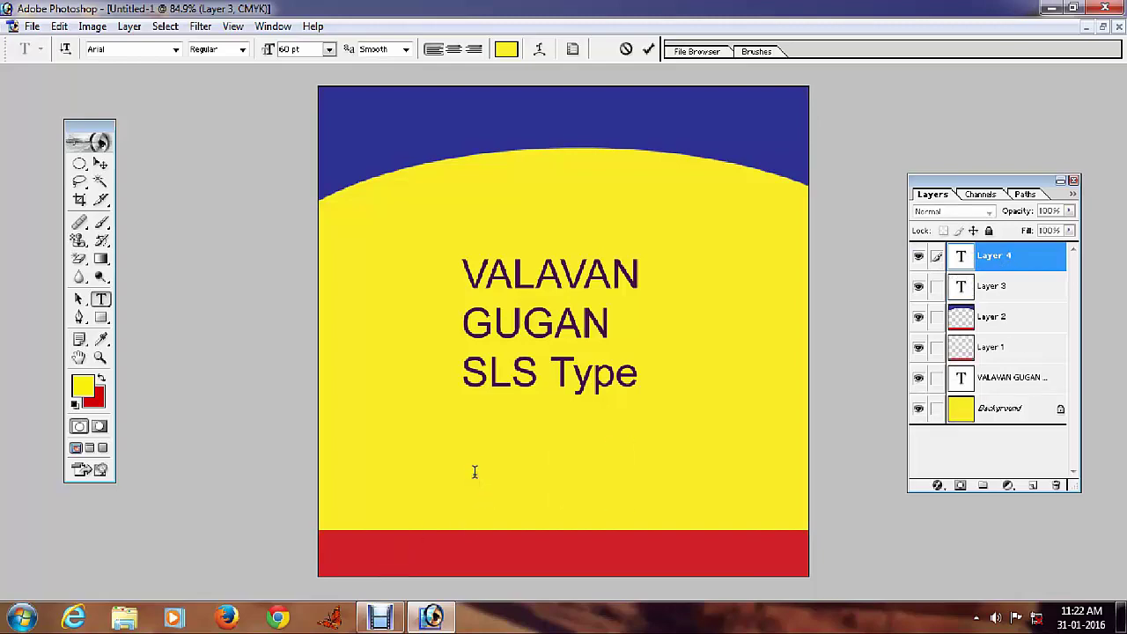
key(ctrl+a)
click(572, 48)
click(860, 250)
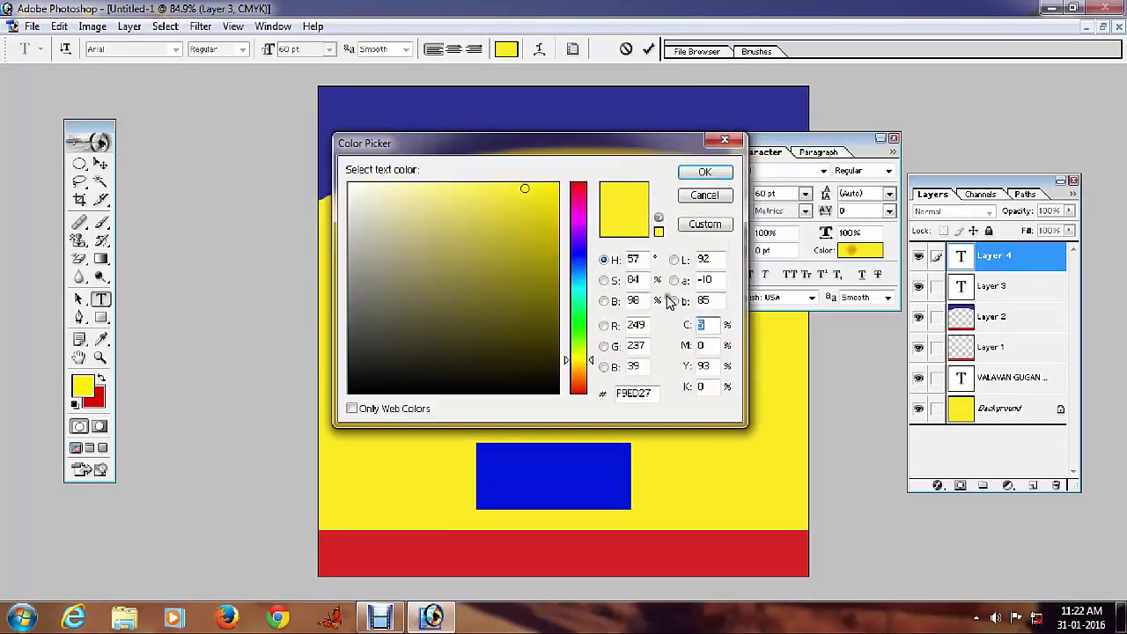
click(476, 255)
click(704, 172)
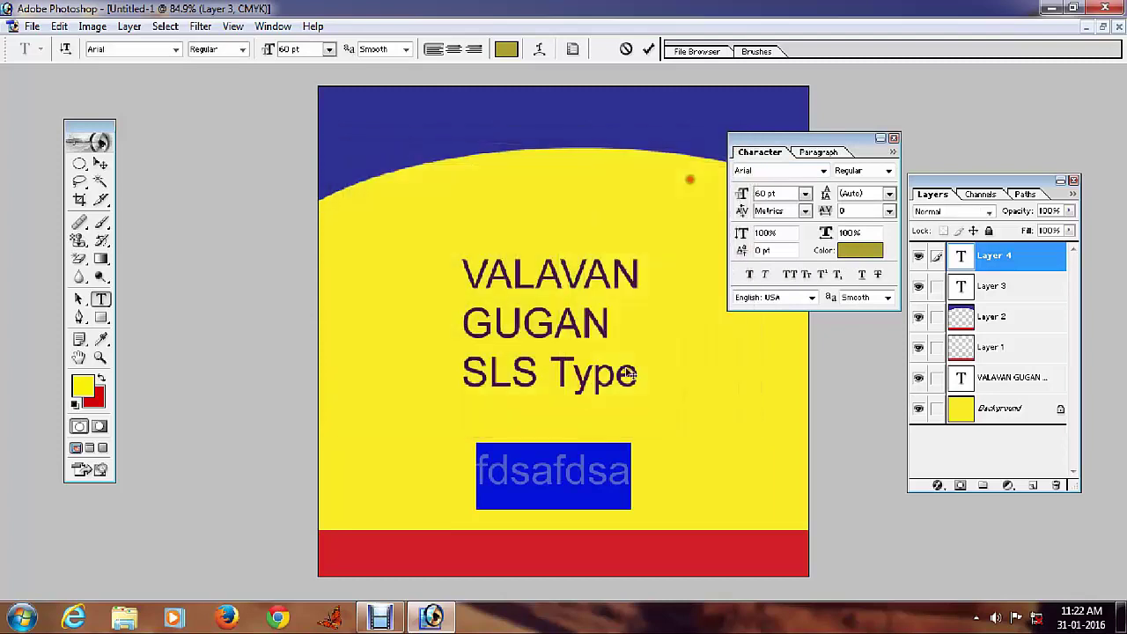
- Commit the olive text and start deleting the empty Layer 3
click(1009, 258)
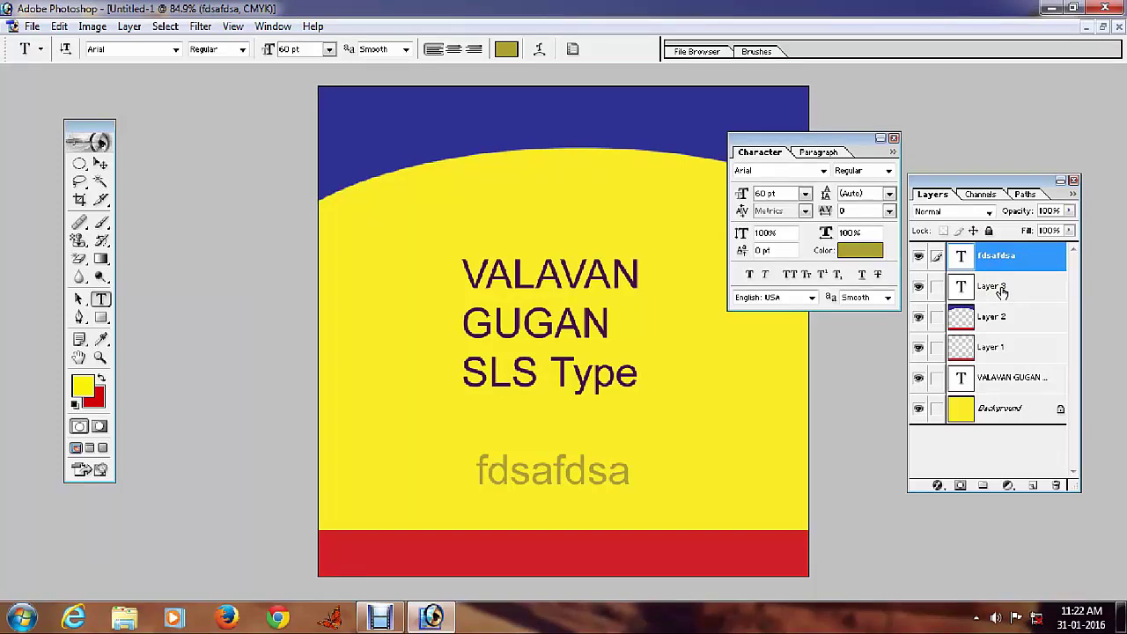
click(998, 287)
click(1057, 485)
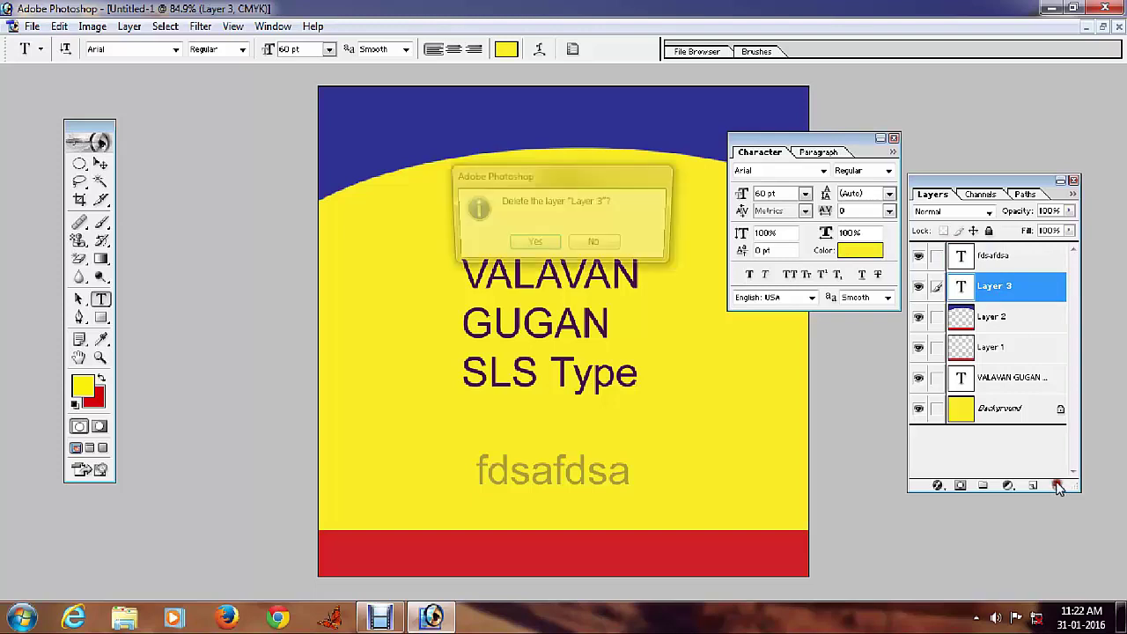
- Confirm deleting Layer 3 and replace the olive placeholder with the person's name
click(548, 248)
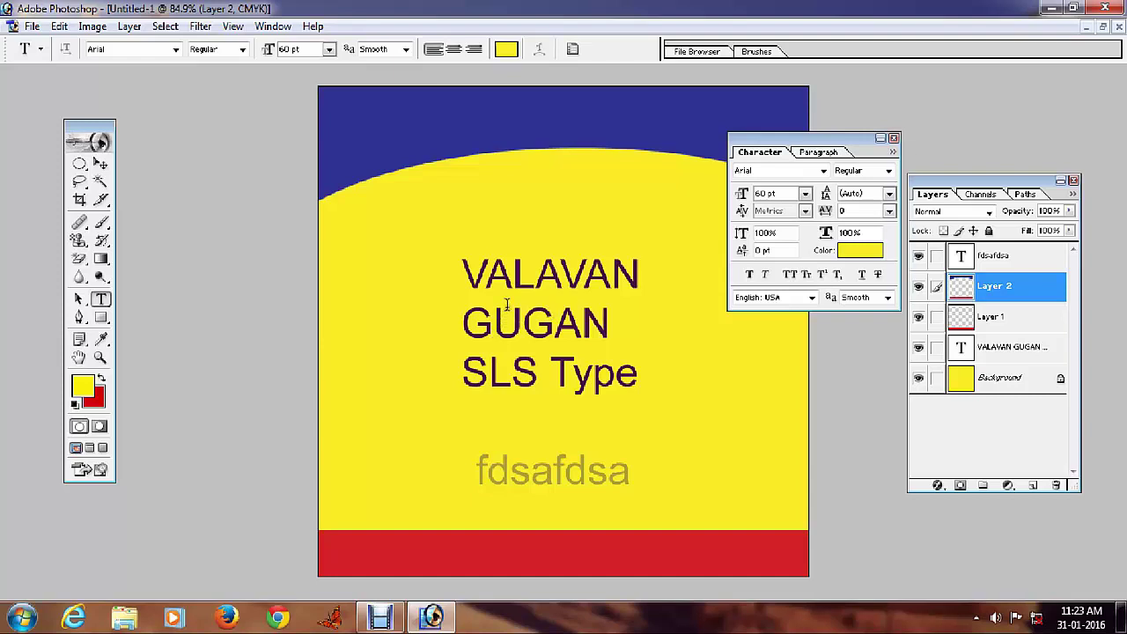
click(567, 472)
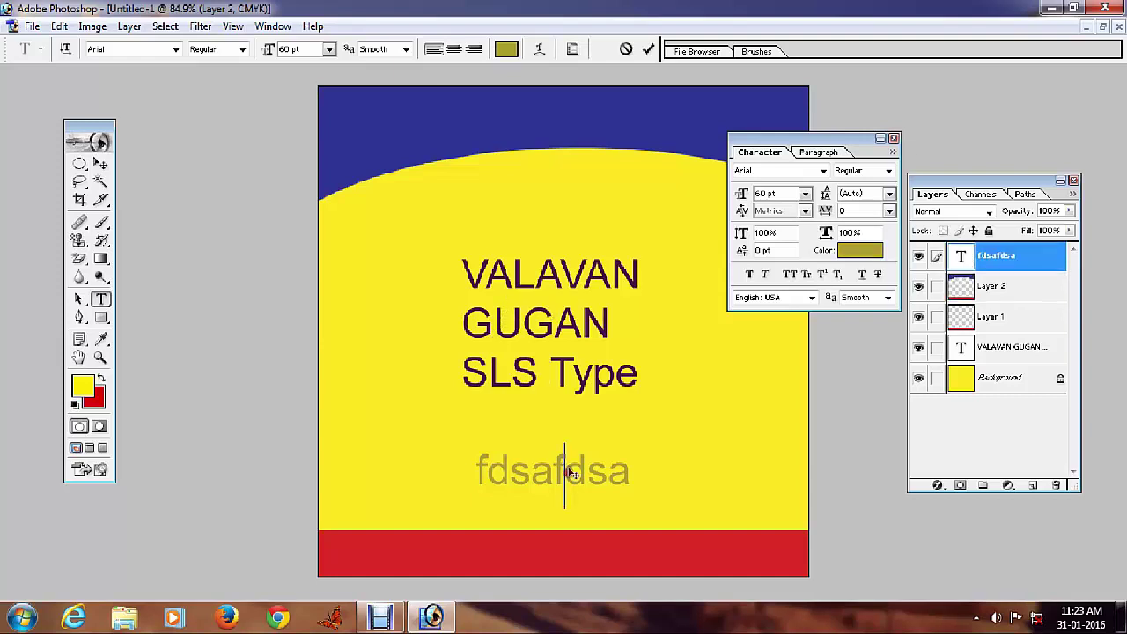
key(ctrl+Return)
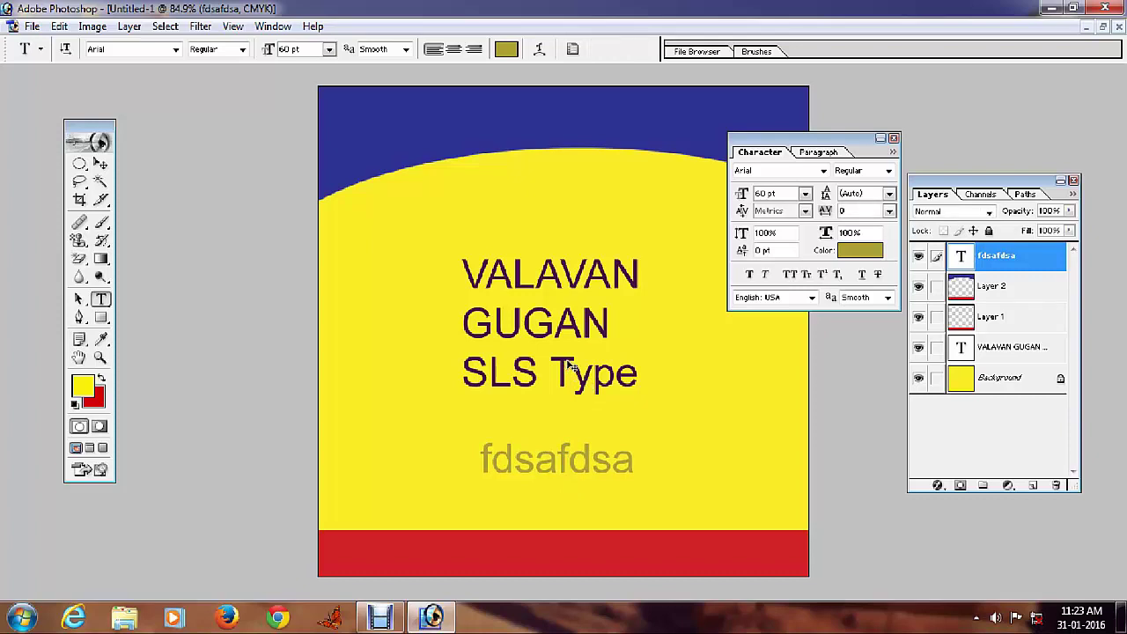
double_click(596, 460)
text(Sar)
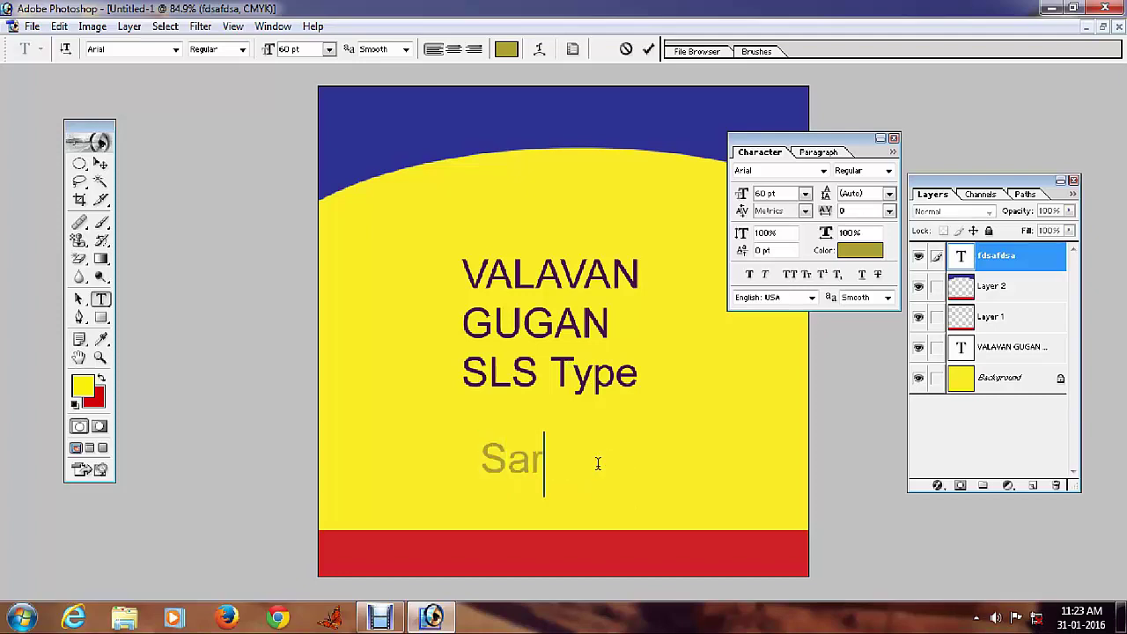
text(anya)
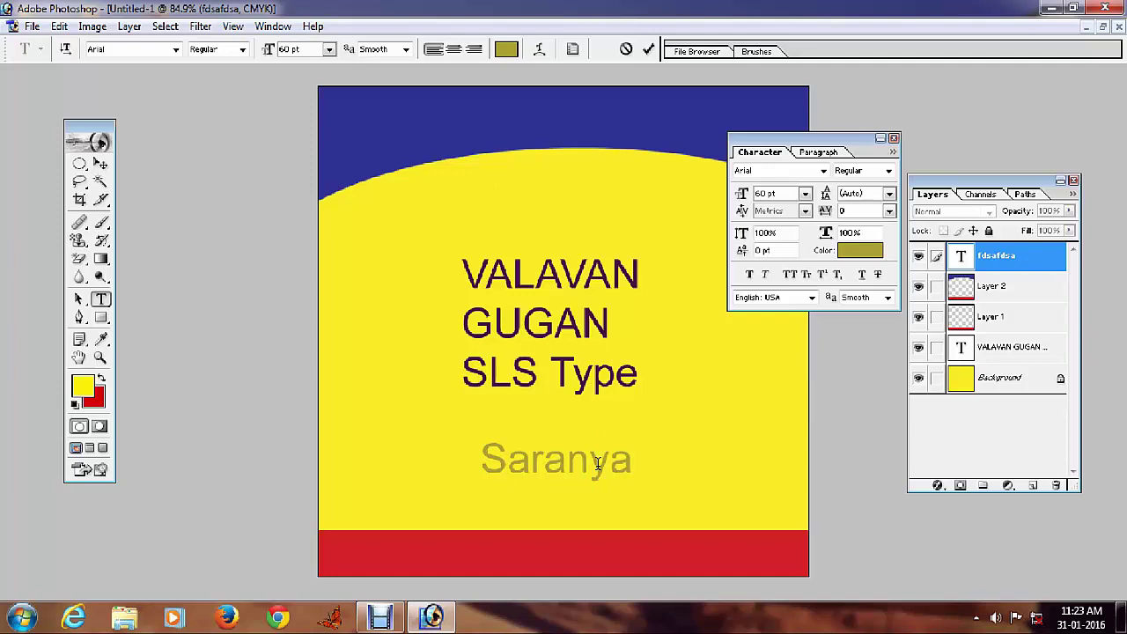
key(ctrl+Return)
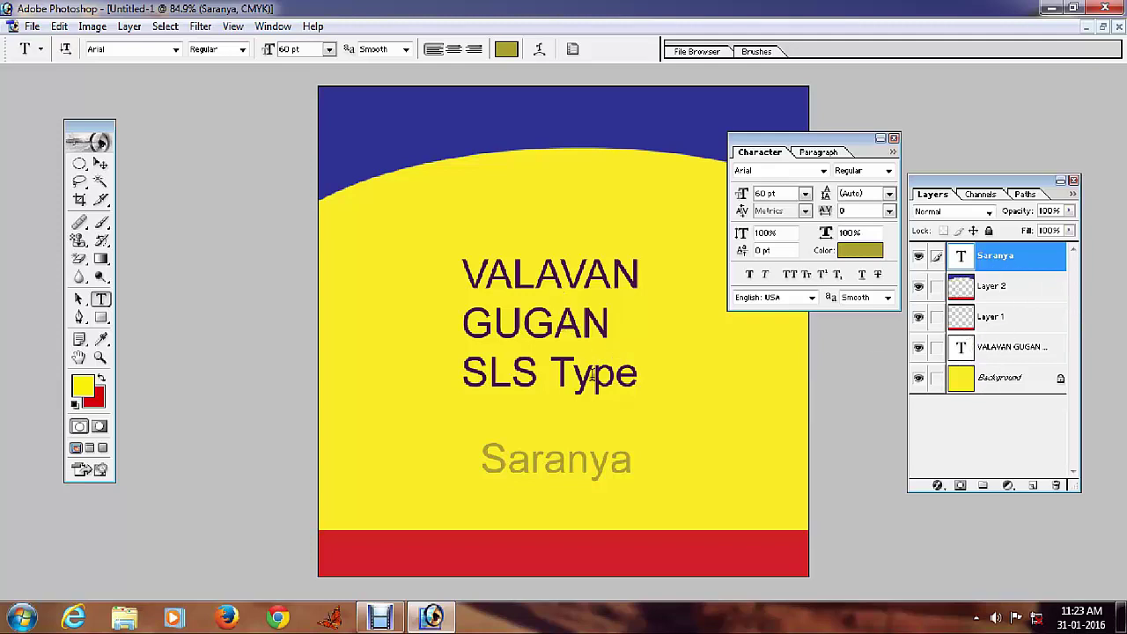
- Move the three-line name text up toward the blue arc
click(994, 353)
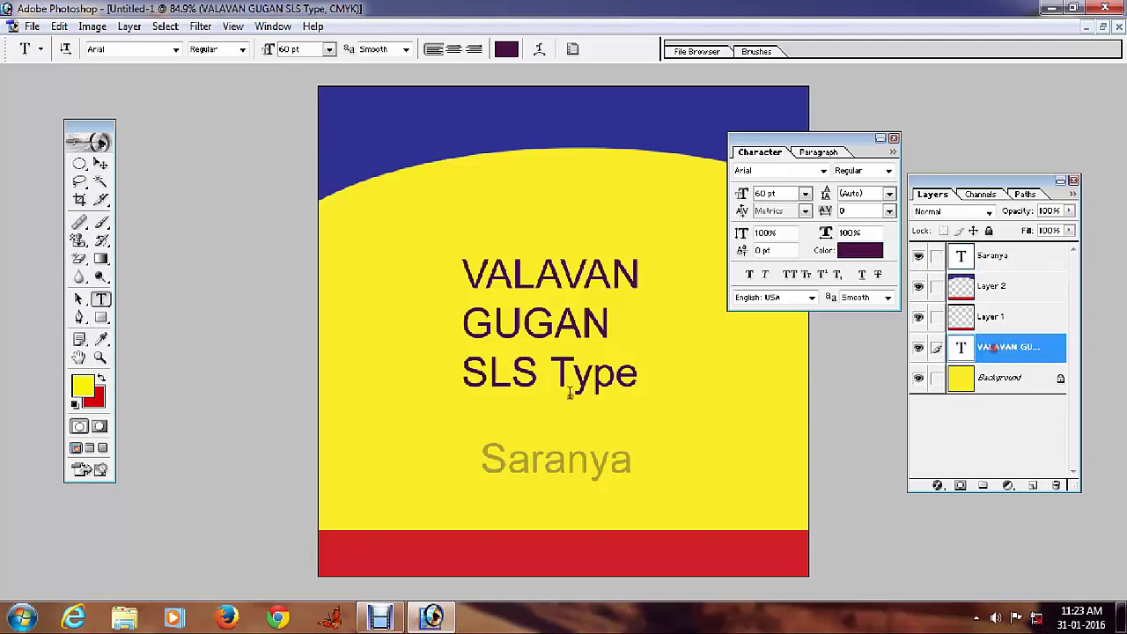
click(101, 164)
drag(550, 351, 552, 277)
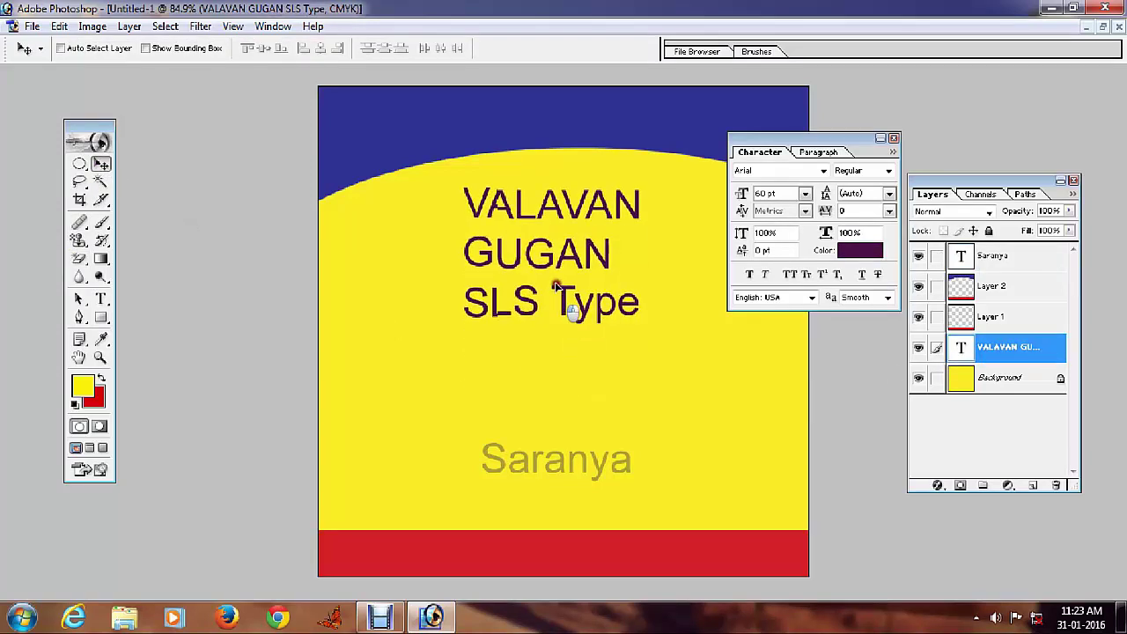
- Try moving the locked Background, dismiss the error, and select Layer 2
click(1002, 383)
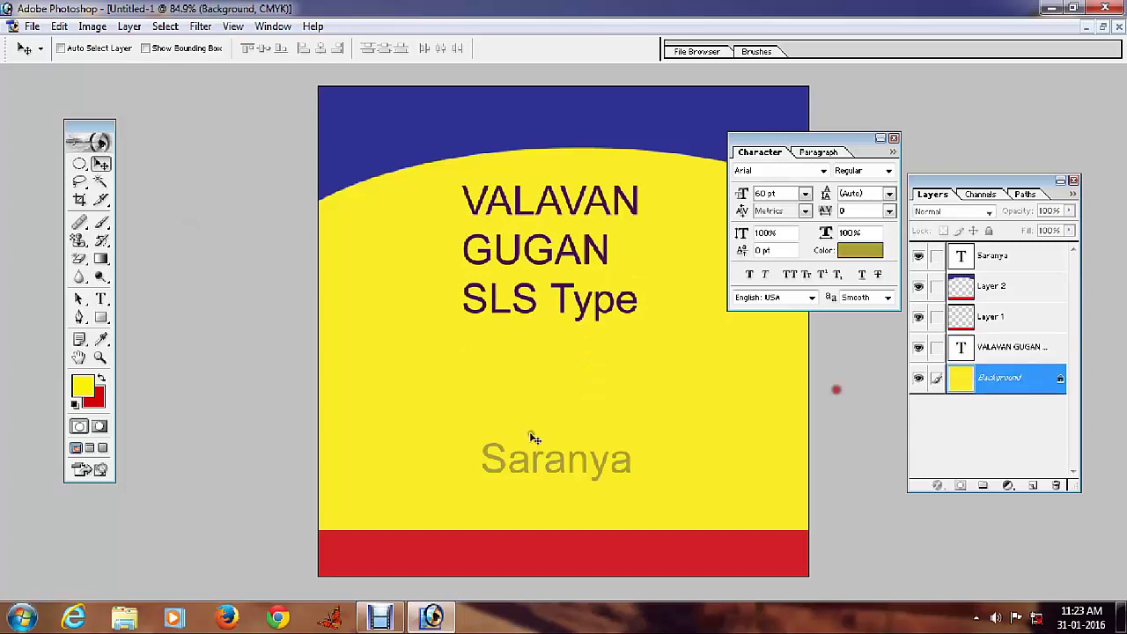
click(598, 405)
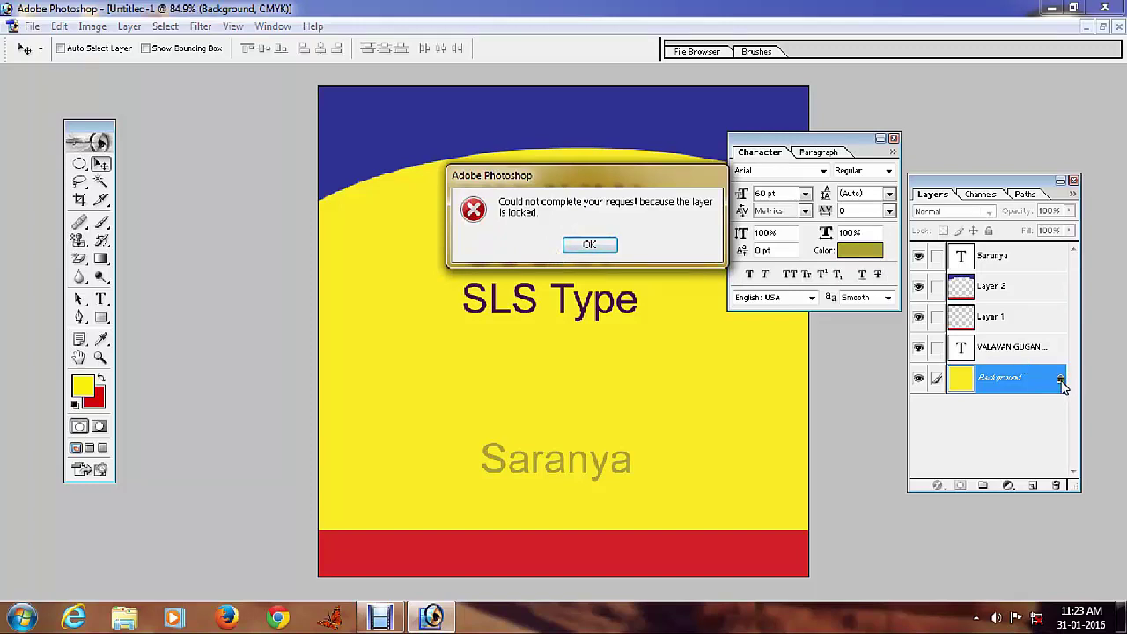
click(587, 244)
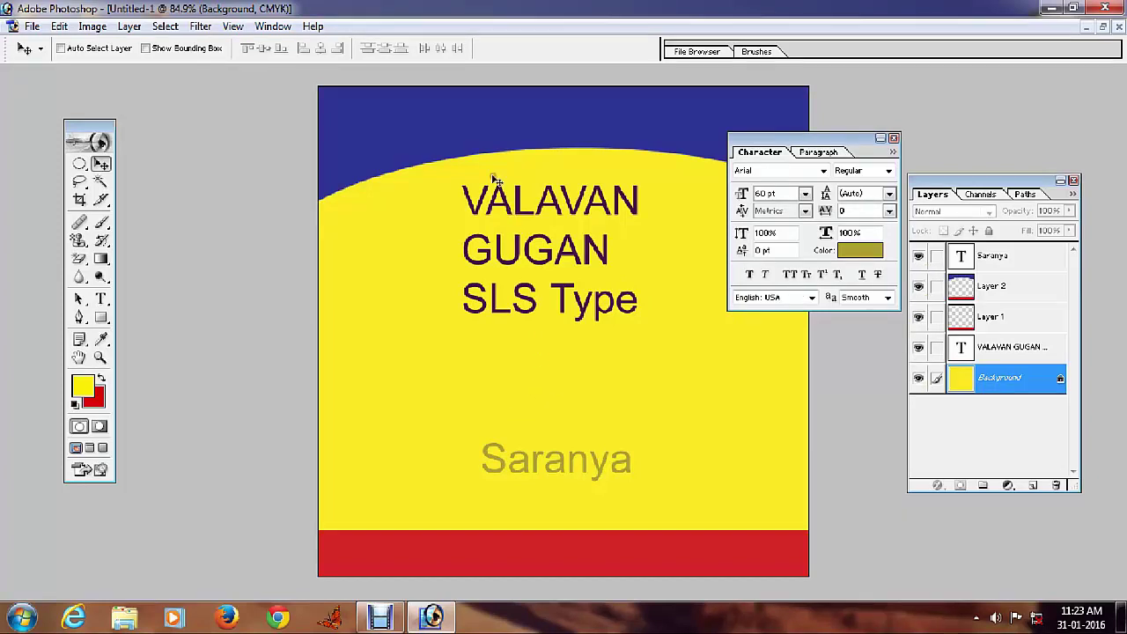
right_click(490, 124)
click(528, 139)
right_click(502, 125)
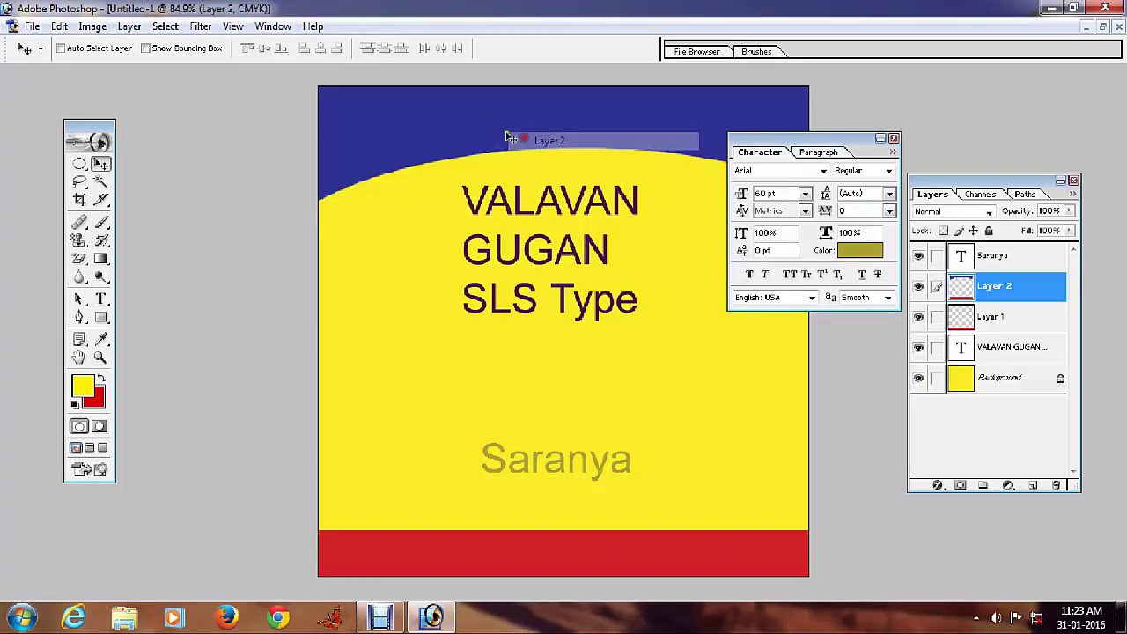
click(528, 140)
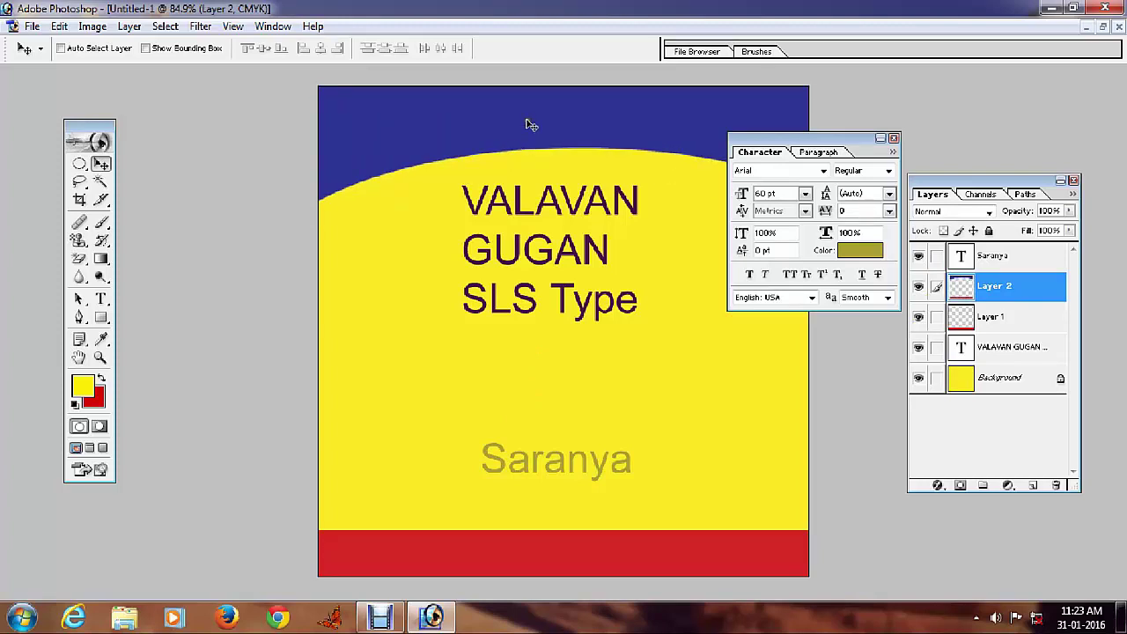
drag(531, 126, 524, 70)
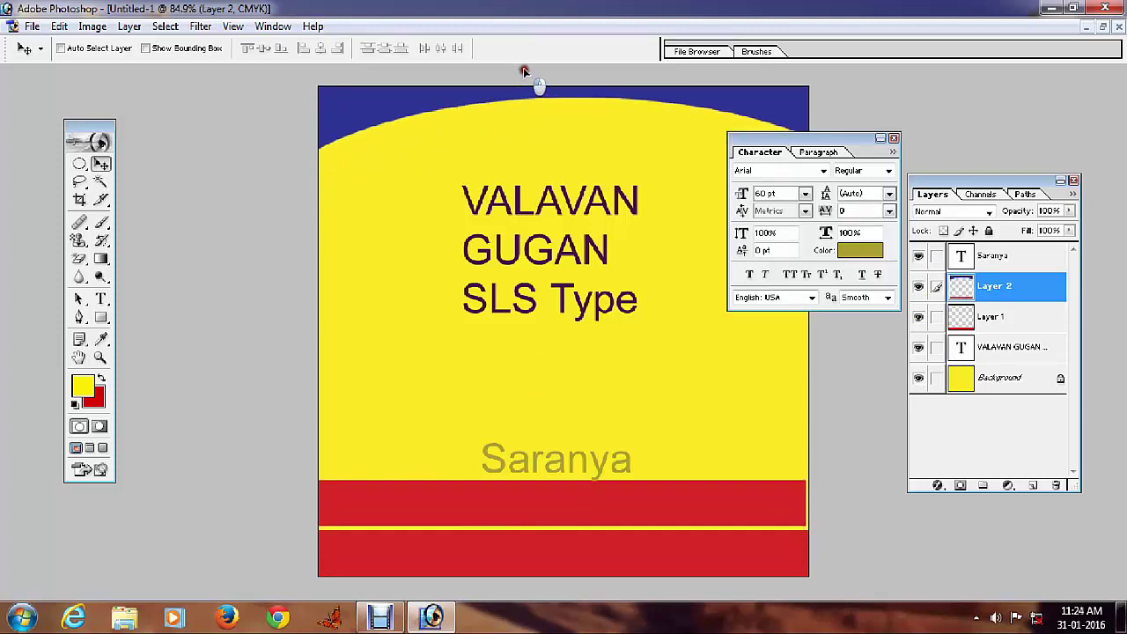
key(ctrl+z)
key(ctrl+z)
key(ctrl+z)
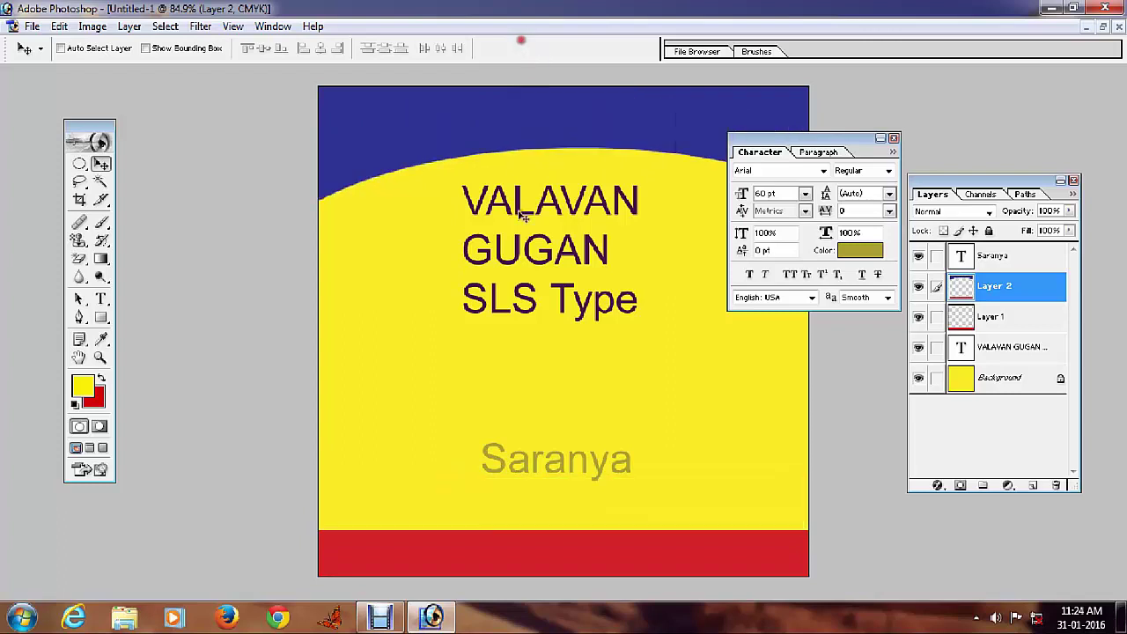
drag(423, 155, 418, 113)
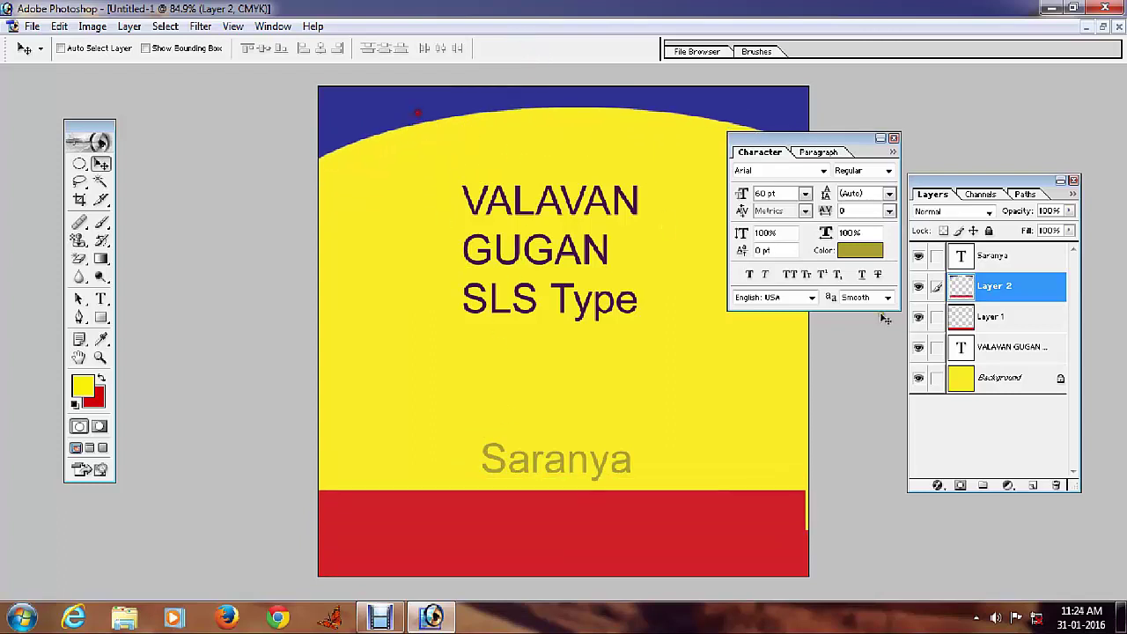
drag(408, 532, 430, 464)
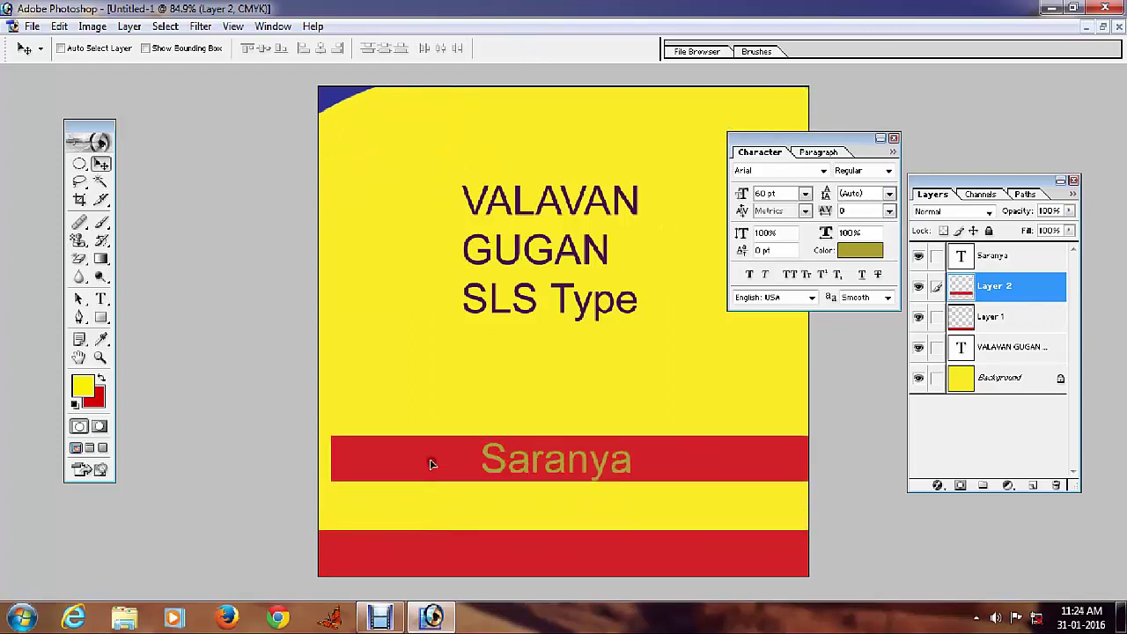
key(ctrl+alt+z)
key(ctrl+alt+z)
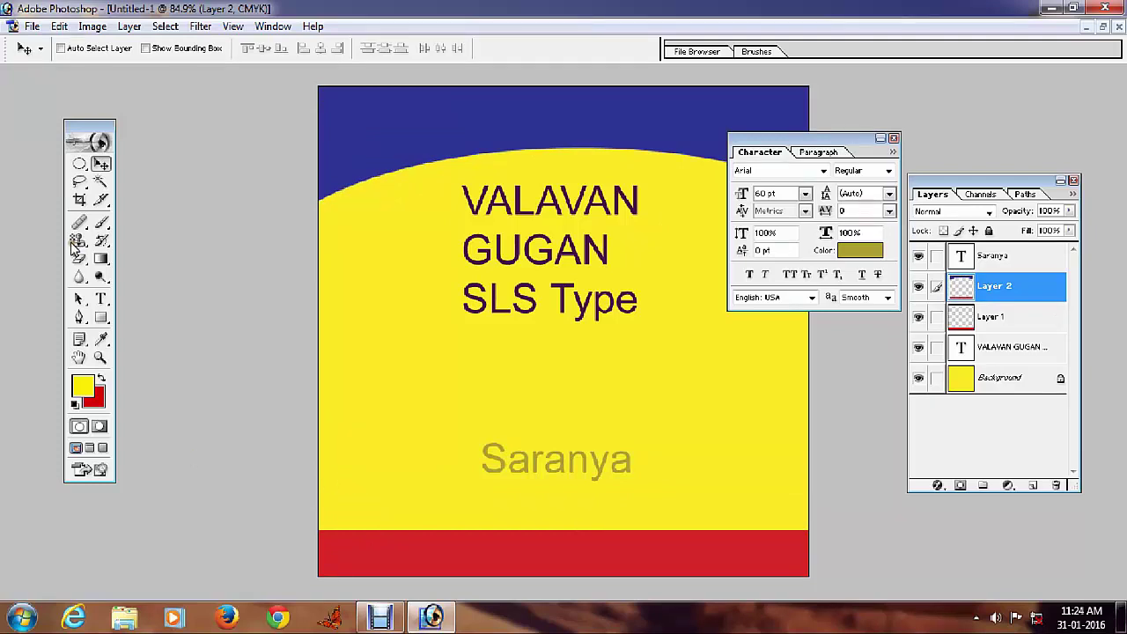
click(79, 165)
drag(79, 172, 132, 163)
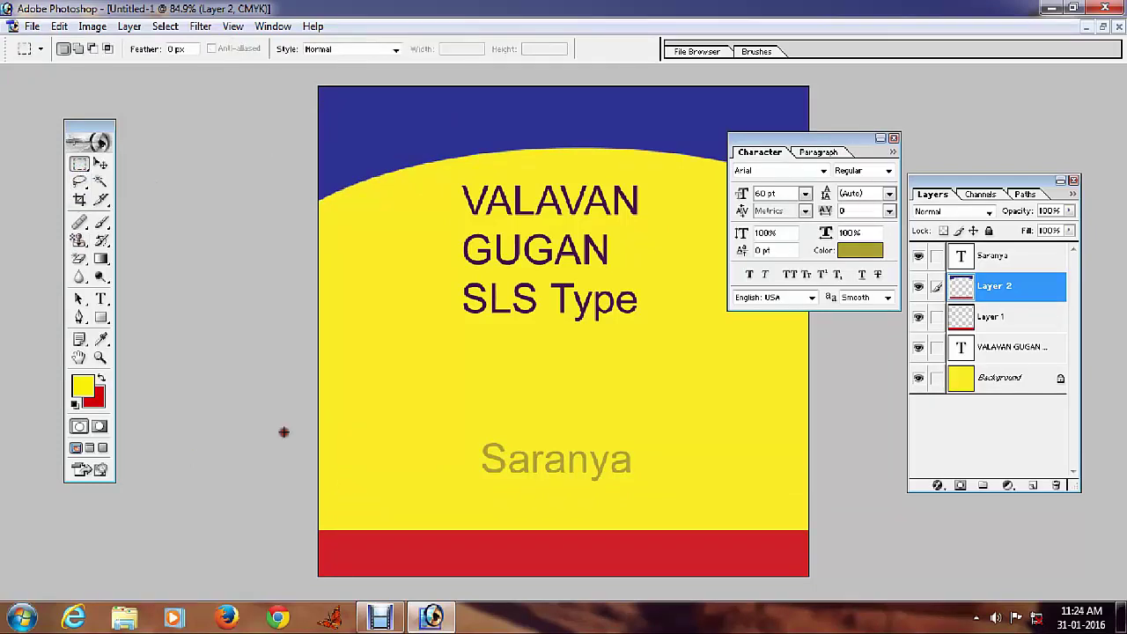
drag(295, 459, 928, 588)
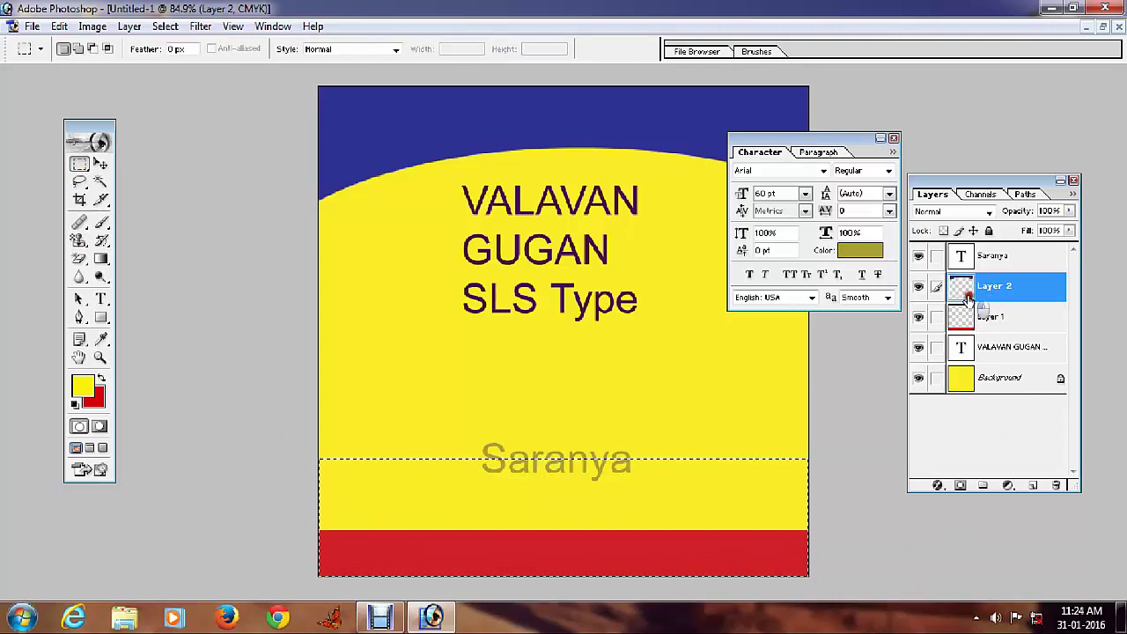
drag(976, 315, 972, 299)
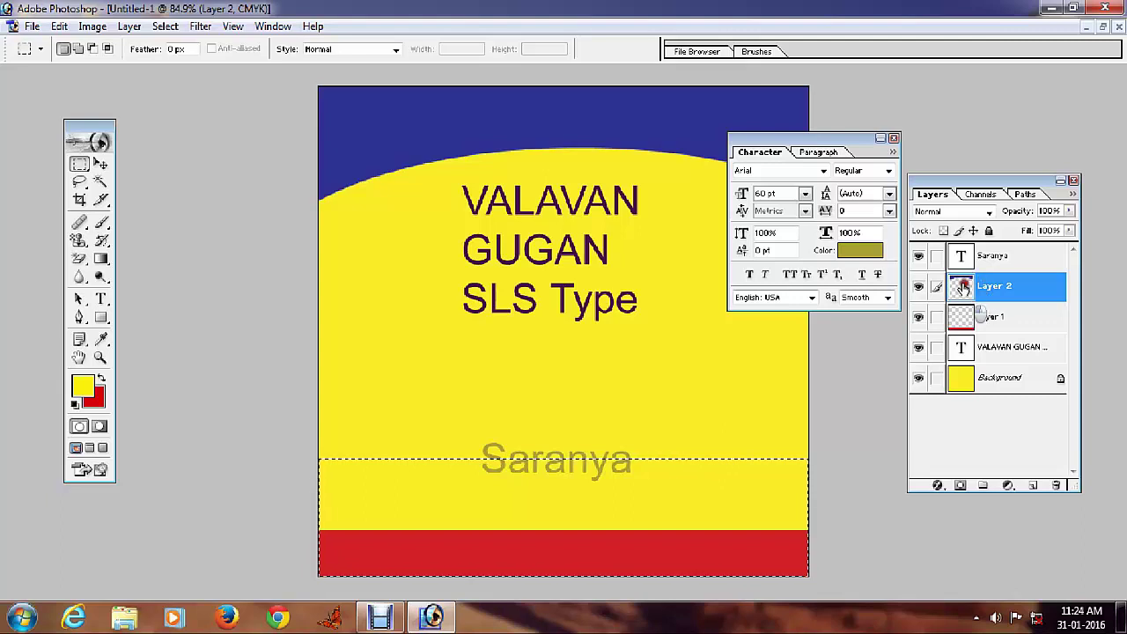
drag(972, 300, 968, 291)
key(ctrl+alt+z)
key(ctrl+alt+z)
key(ctrl+alt+z)
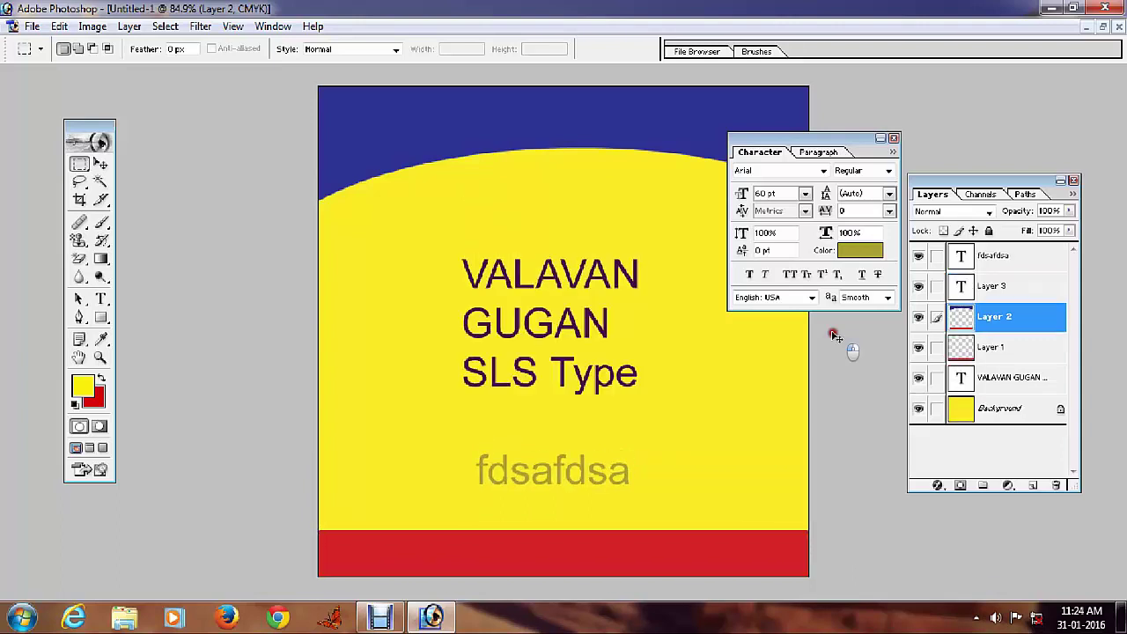
key(ctrl+alt+z)
key(ctrl+alt+z)
key(ctrl+alt+z)
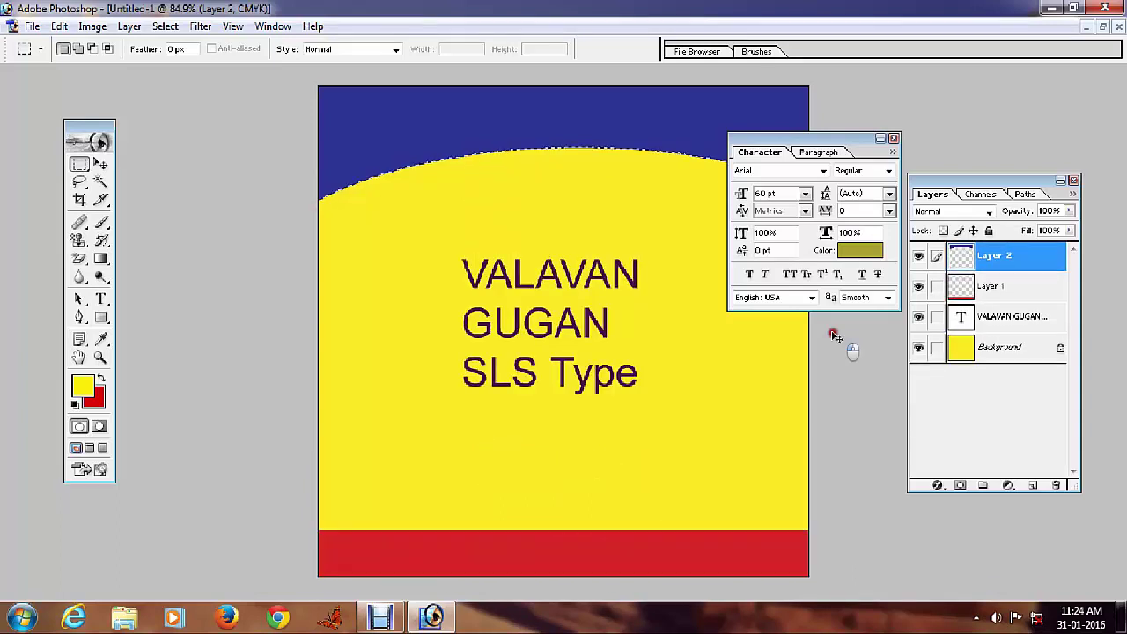
key(ctrl+alt+z)
key(ctrl+alt+z)
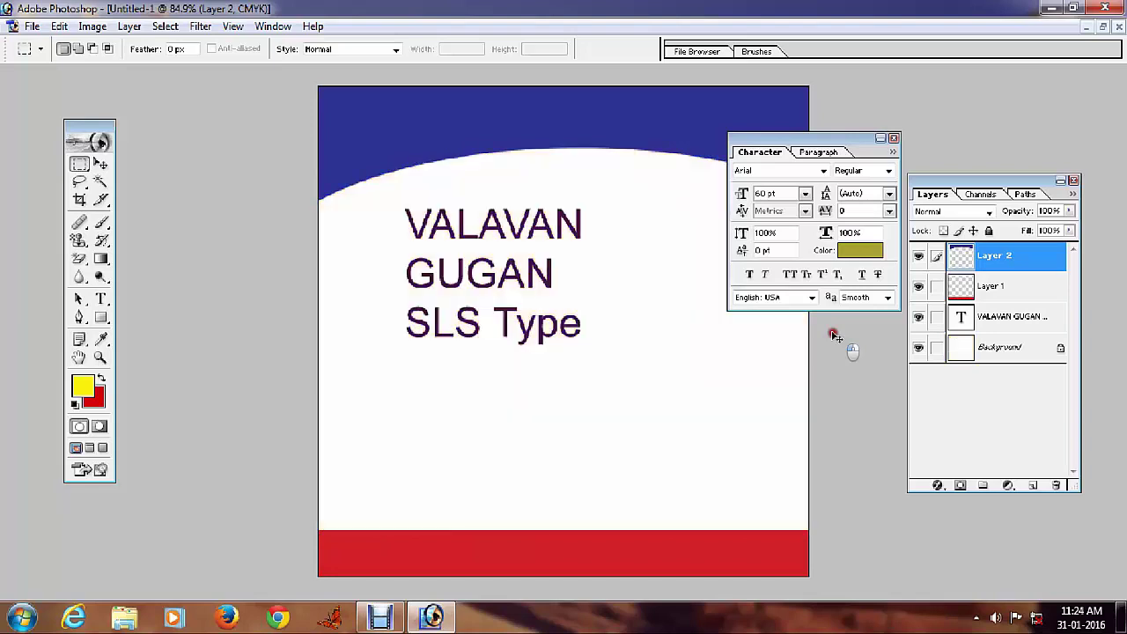
key(ctrl+shift+z)
key(ctrl+shift+z)
key(ctrl+shift+z)
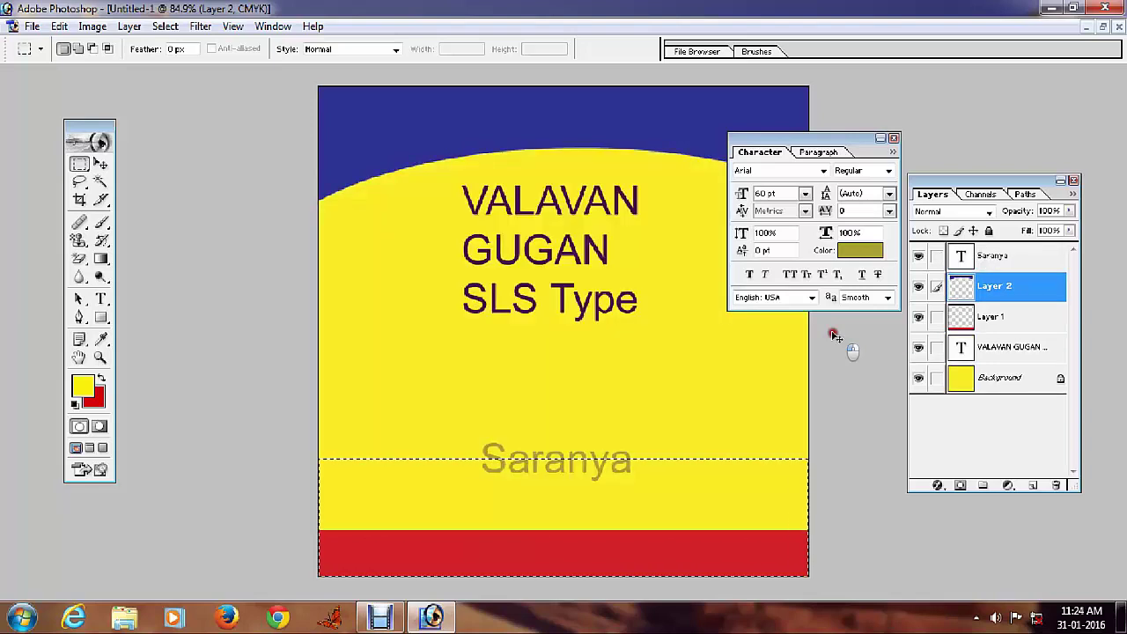
key(ctrl+d)
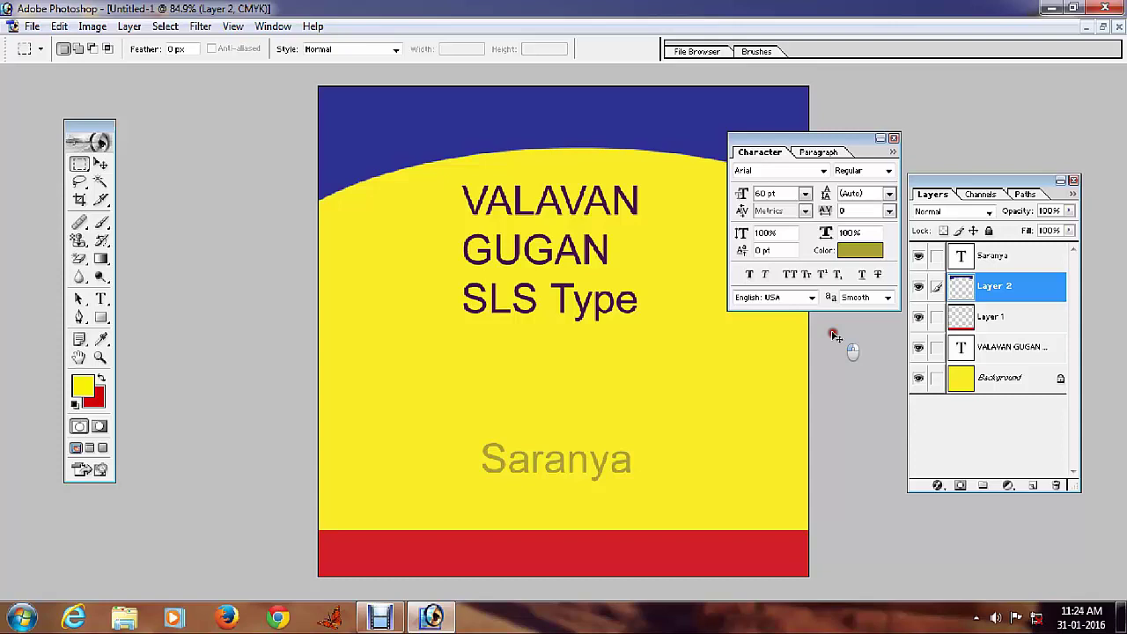
key(Tab)
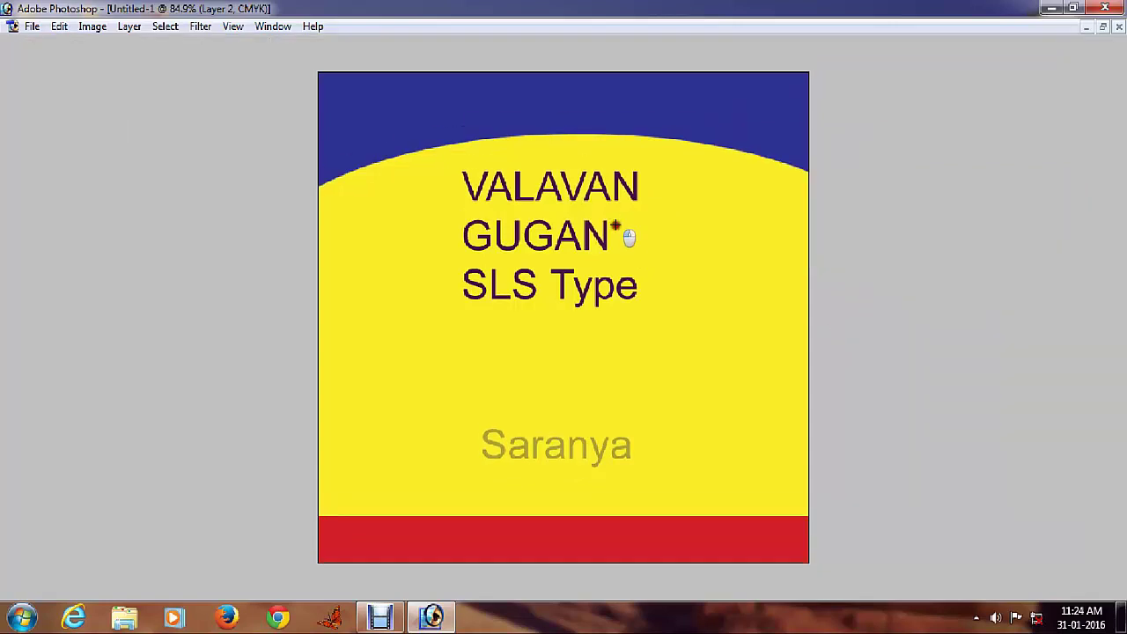
key(Tab)
key(v)
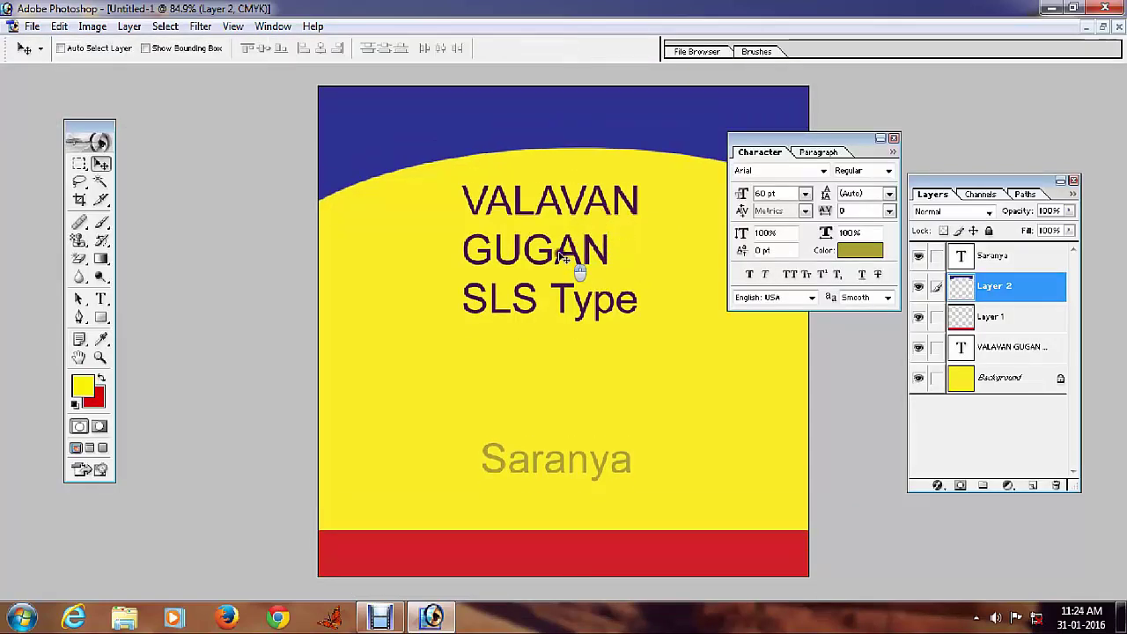
- Nudge the three-line name text slightly down and to the right
right_click(573, 264)
click(574, 265)
drag(572, 264, 586, 297)
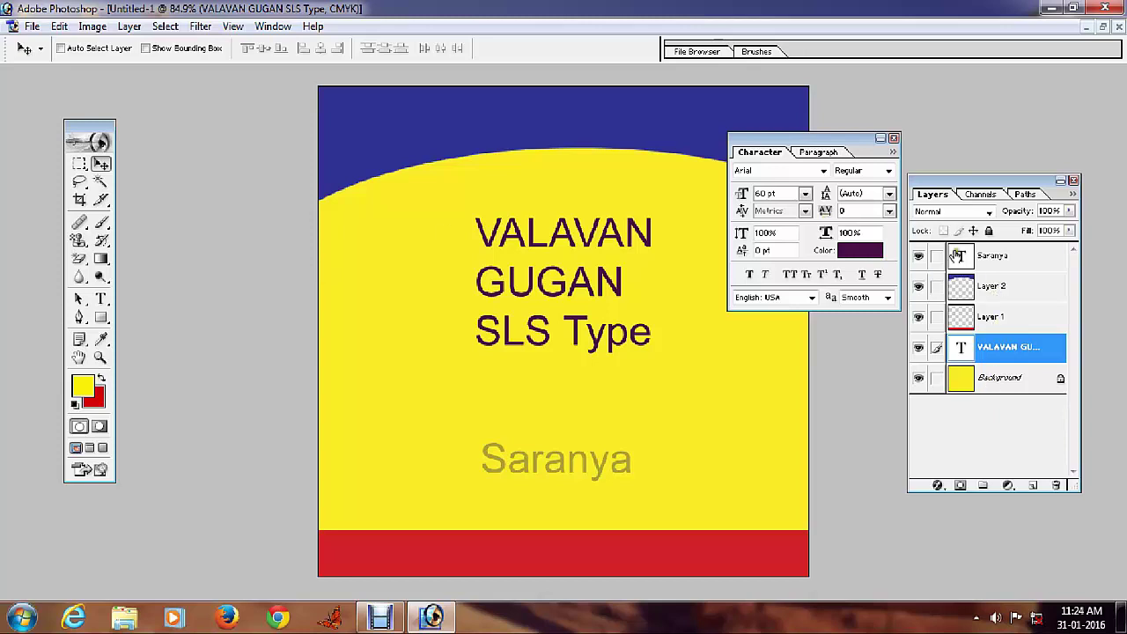
- Add an empty text layer, Layer 3, below the name
key(t)
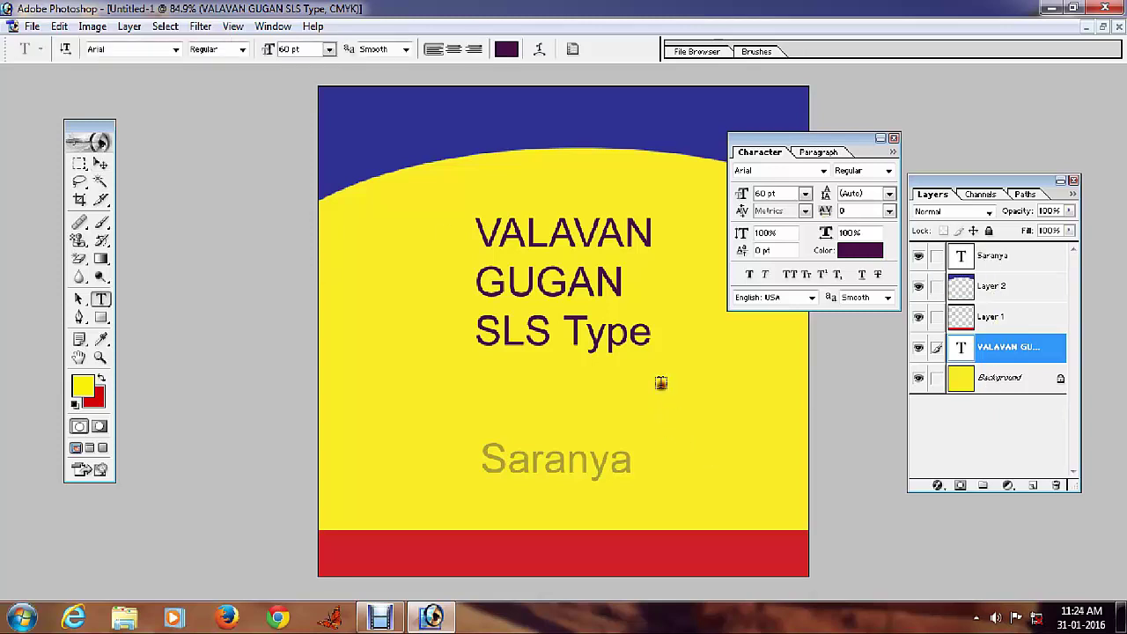
click(661, 382)
key(Escape)
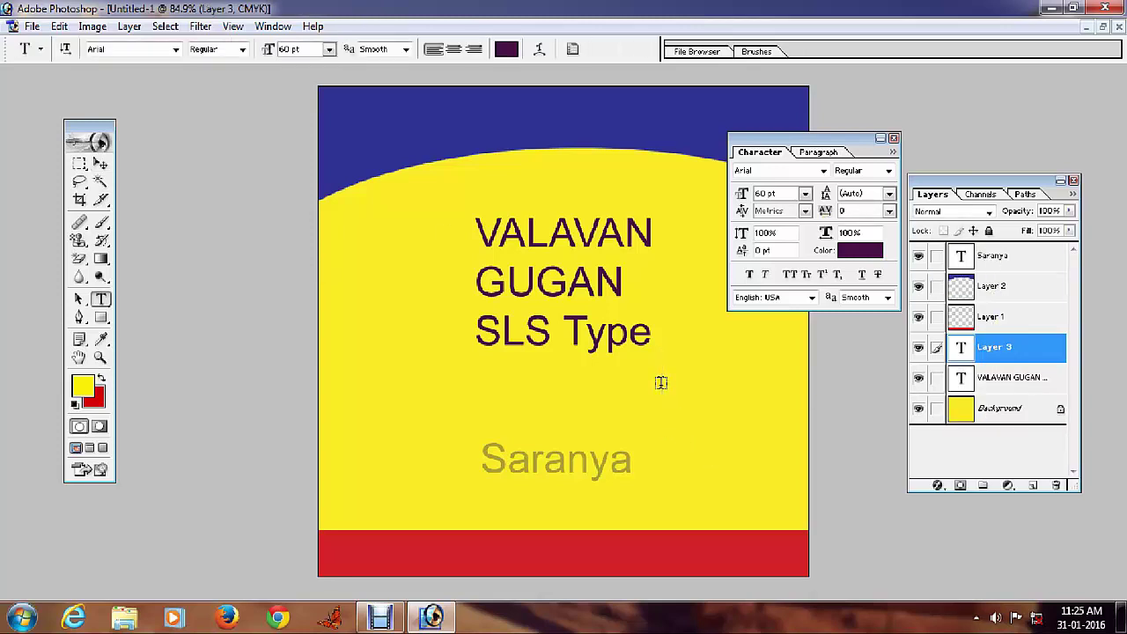
- Click through Layer 1, Layer 2 and the olive name layer, ending on Layer 2
click(993, 317)
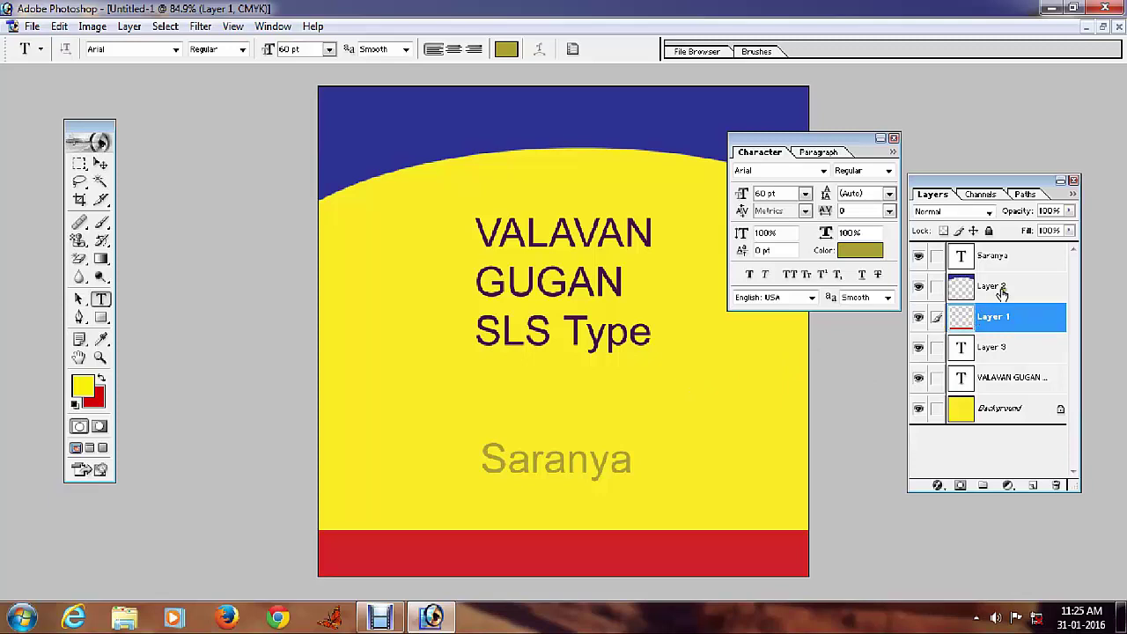
click(999, 289)
click(997, 256)
click(998, 287)
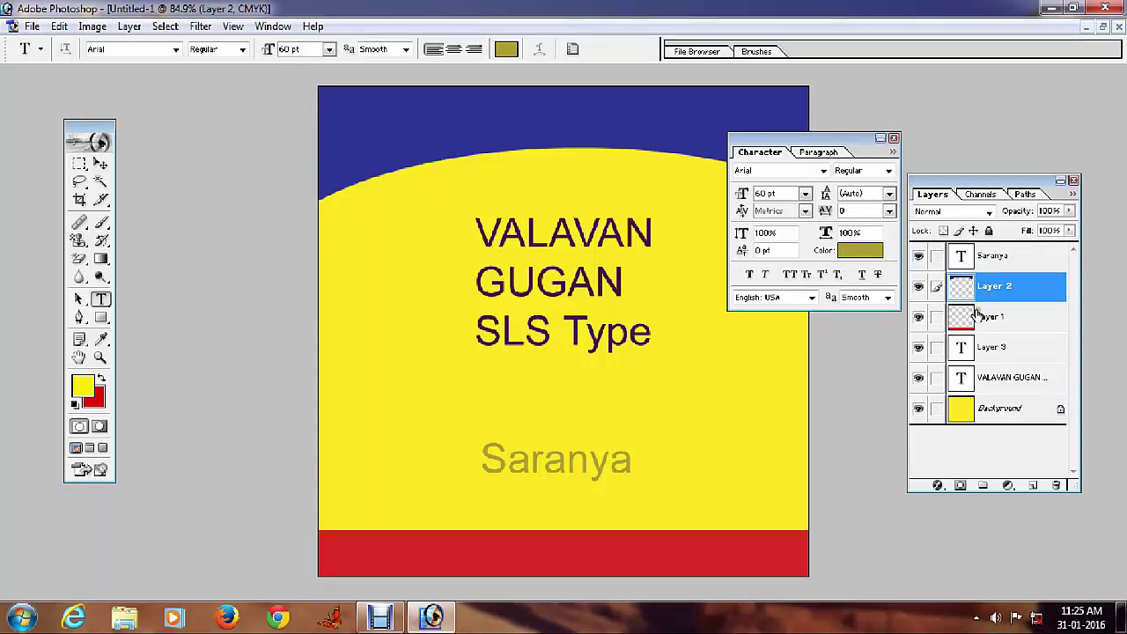
click(100, 164)
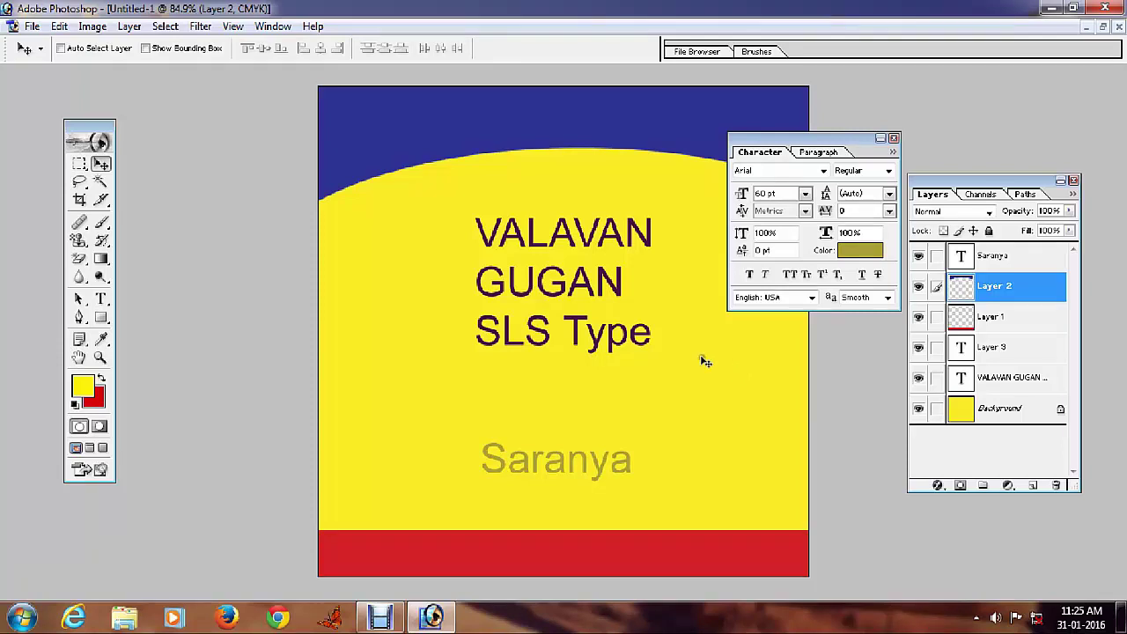
key(m)
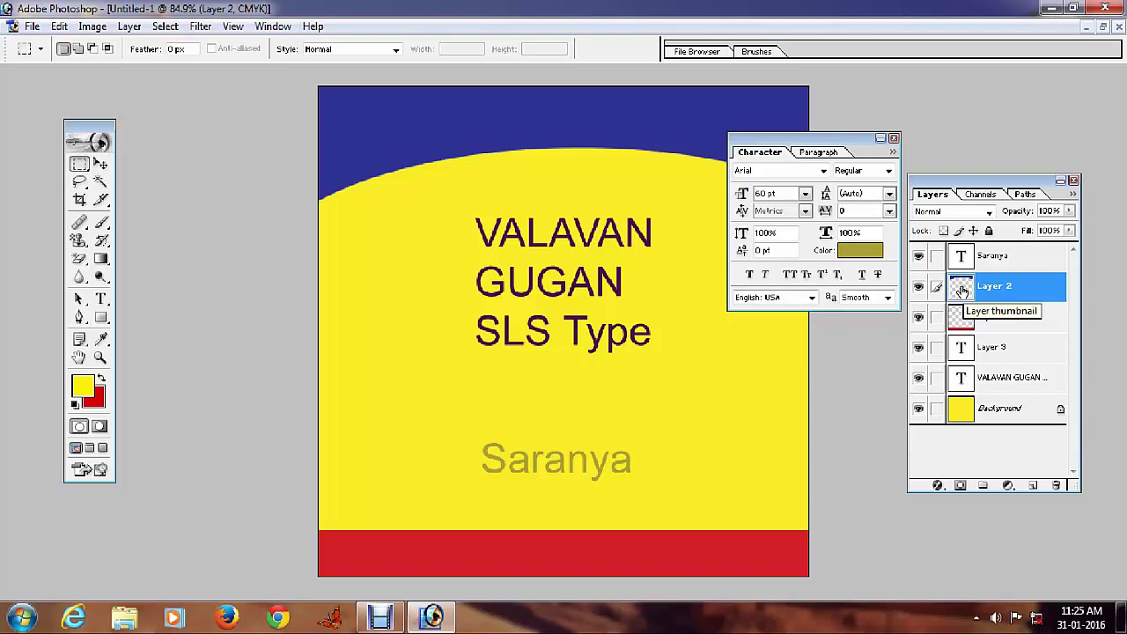
click(1011, 416)
click(1058, 485)
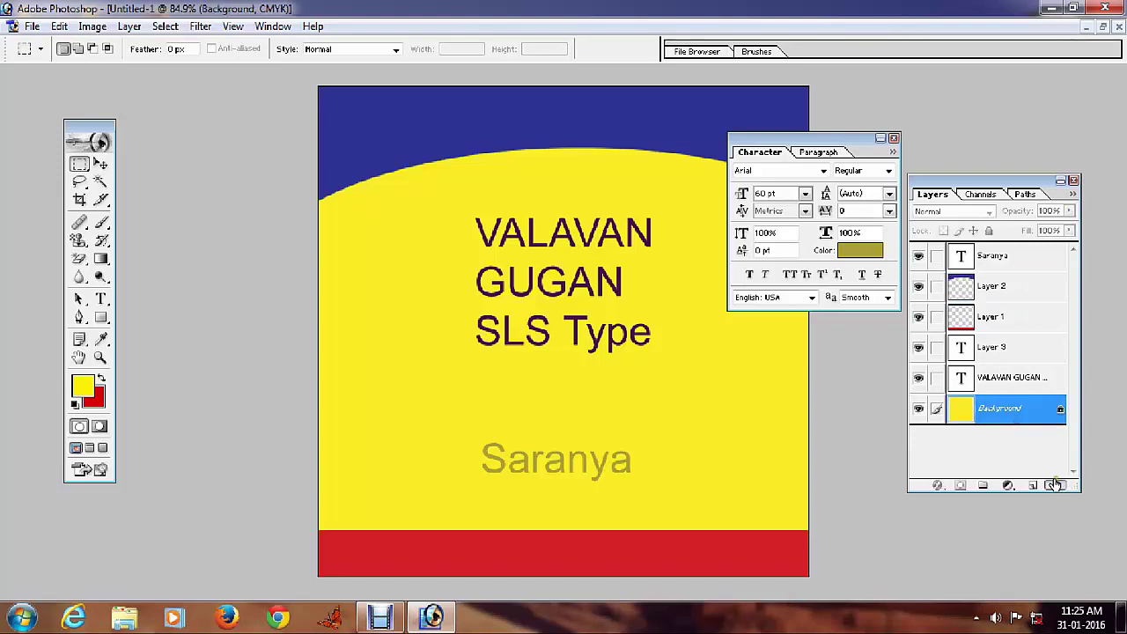
key(Return)
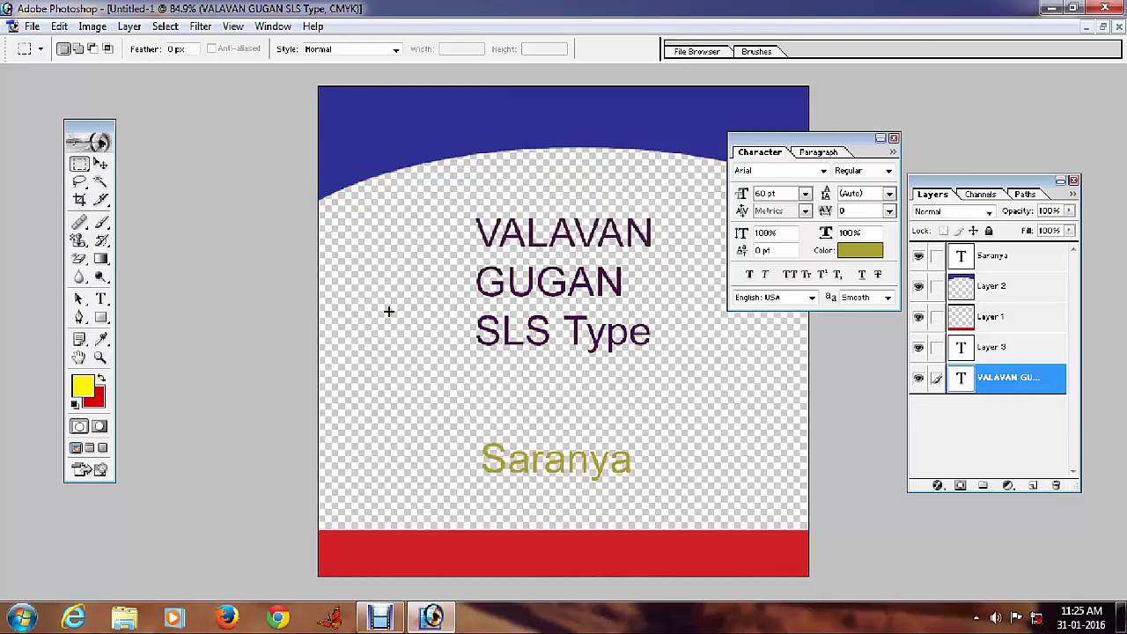
key(b)
key(v)
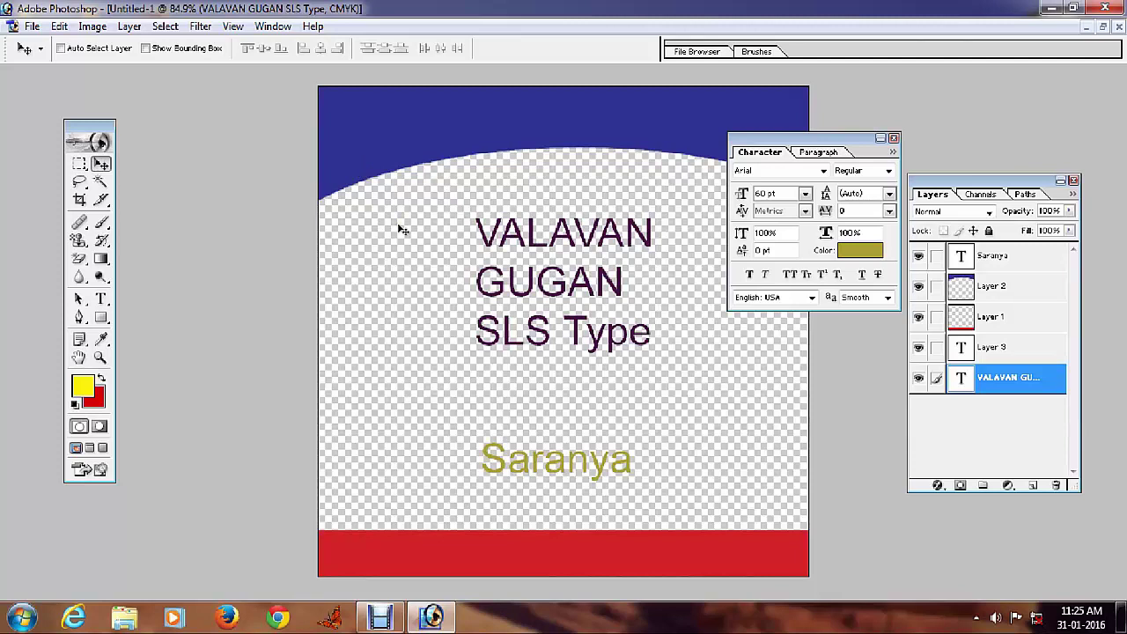
key(ctrl+z)
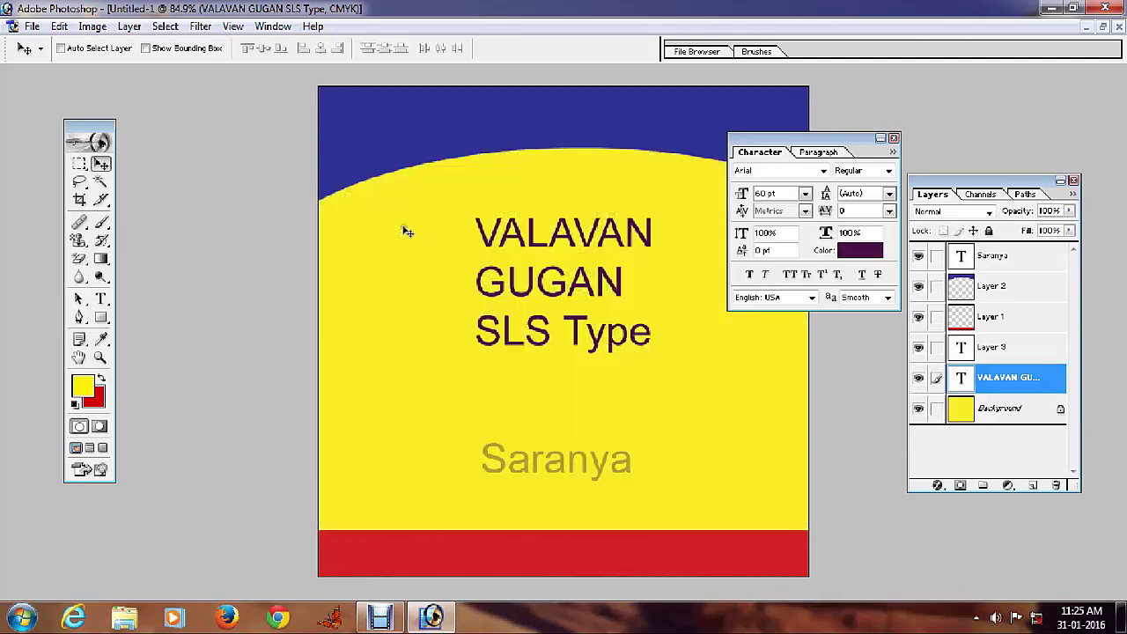
right_click(438, 275)
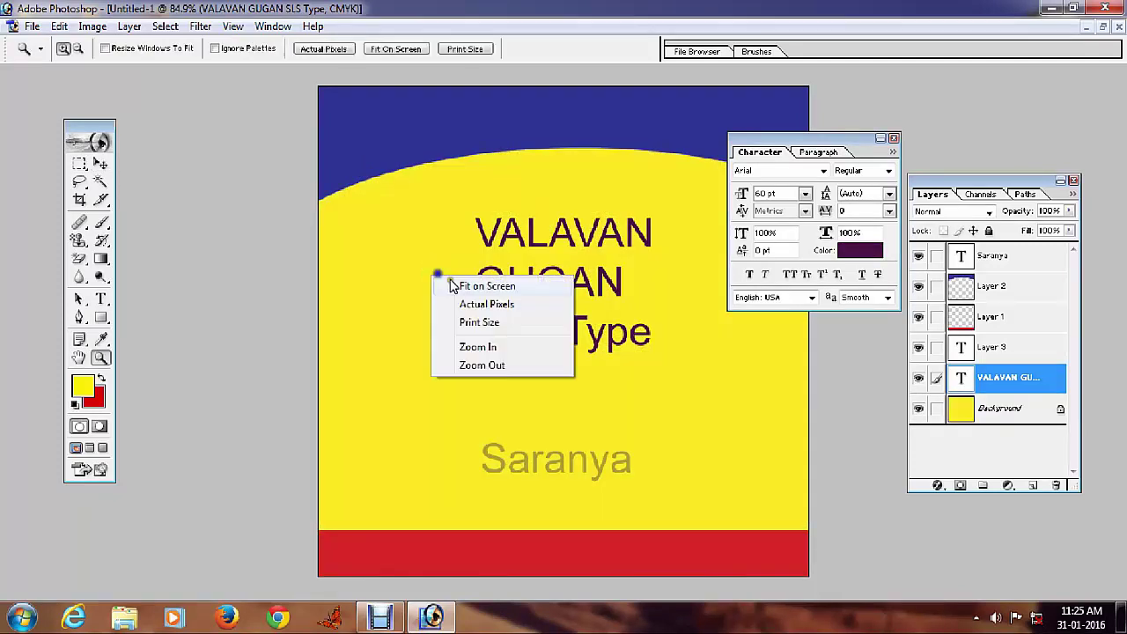
key(Tab)
key(Tab)
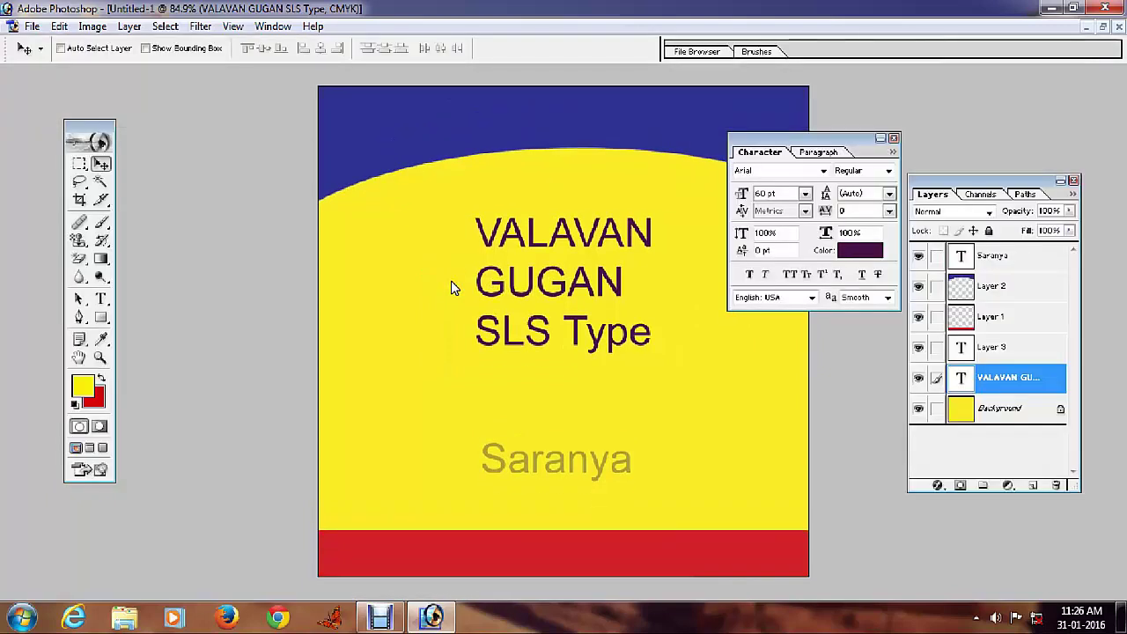
key(ctrl+0)
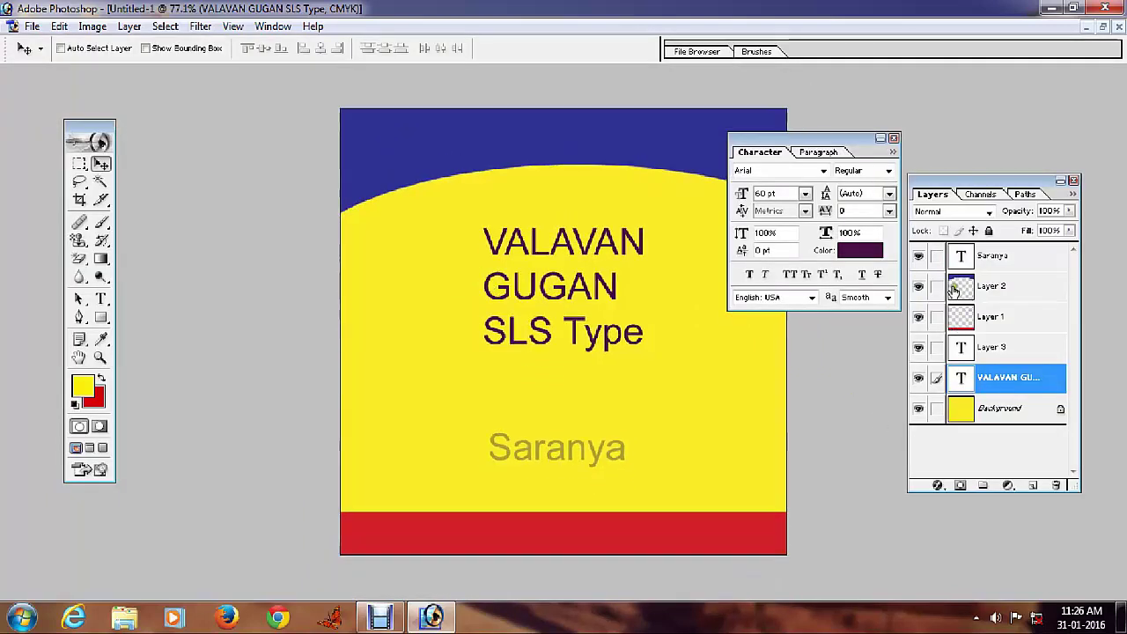
right_click(453, 150)
click(480, 161)
drag(488, 161, 483, 148)
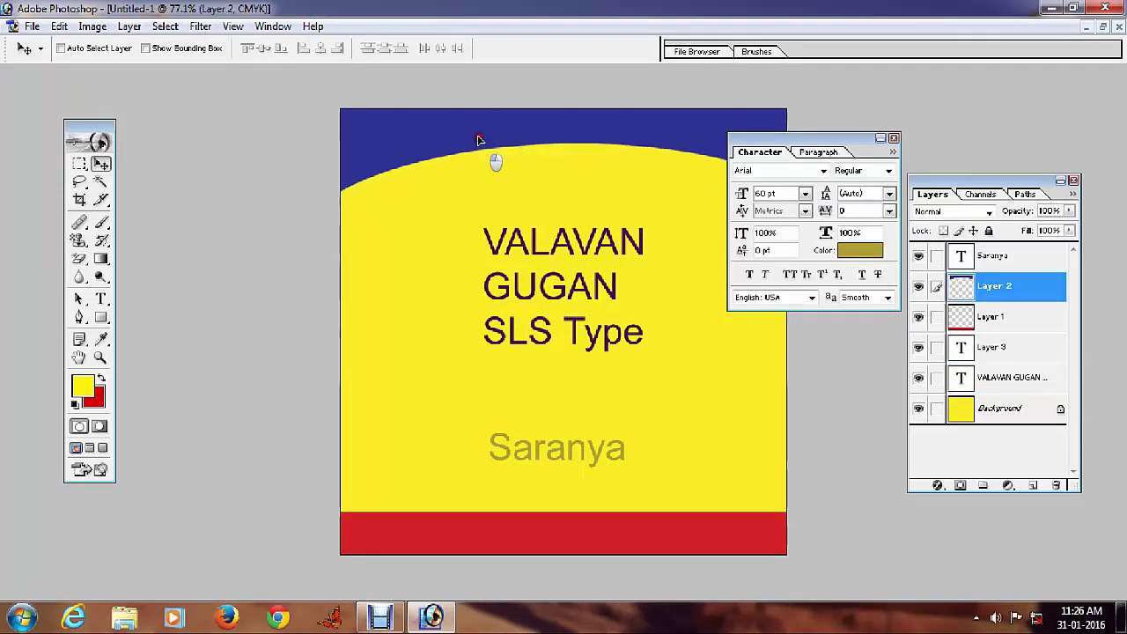
key(ctrl+z)
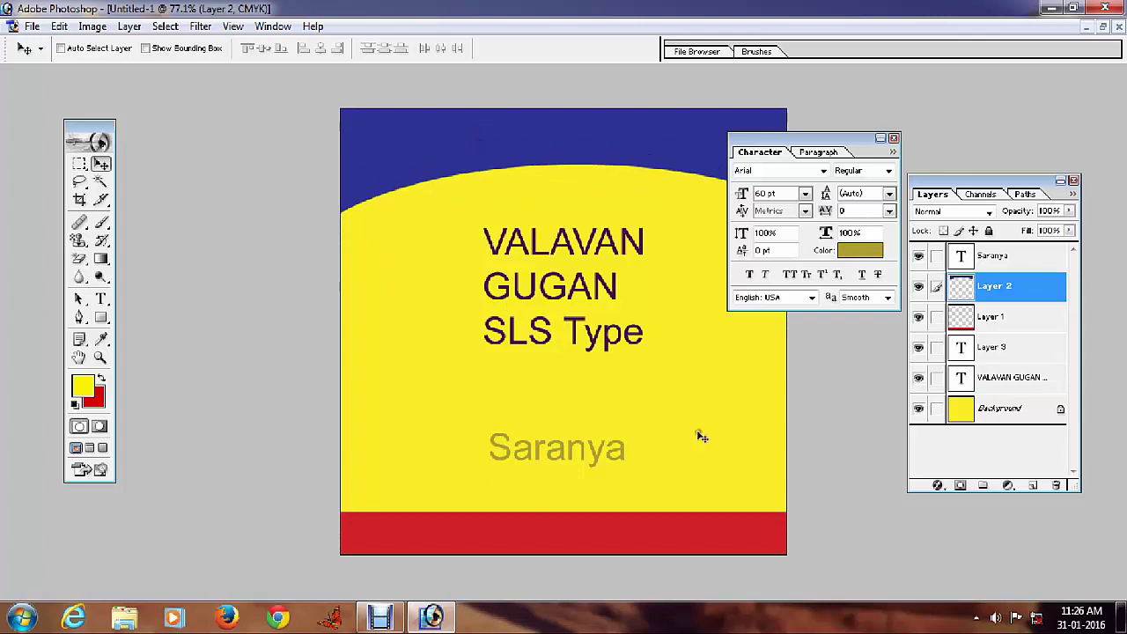
click(955, 318)
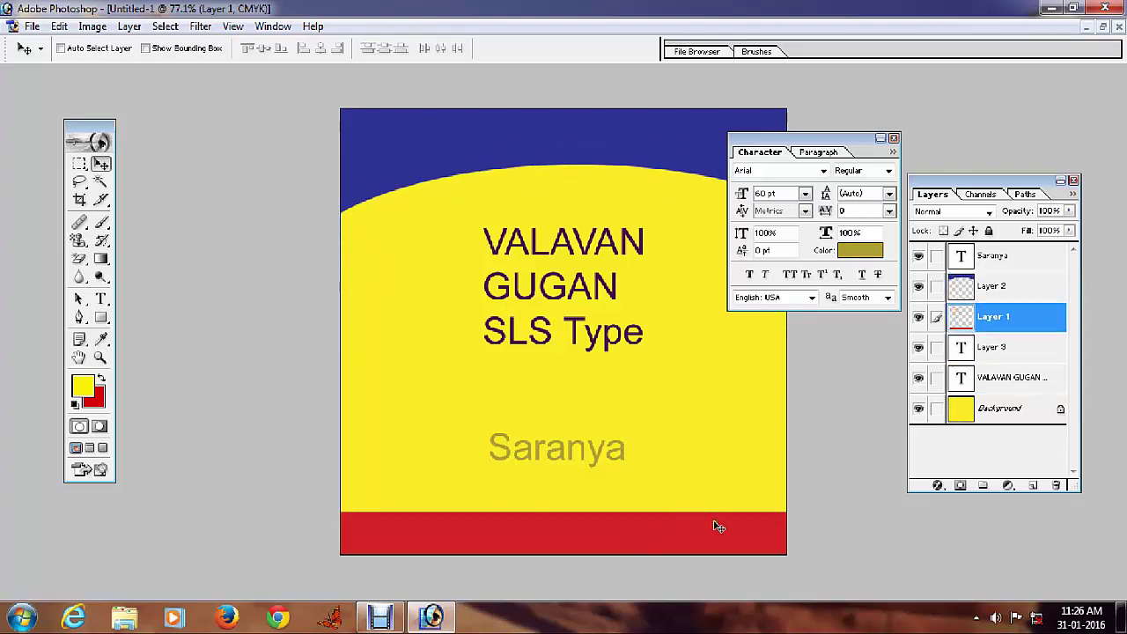